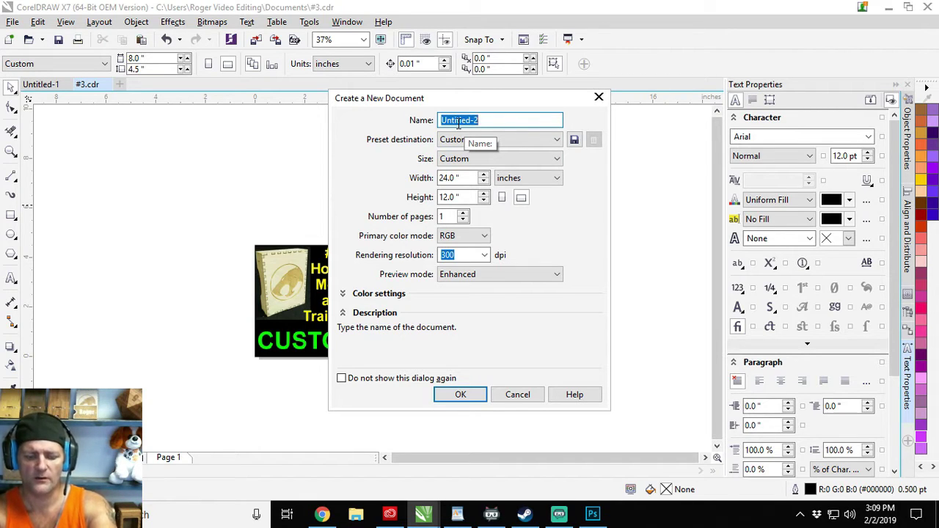
# - Create a new 24 by 12 inch document named "Test Patterns" in RGB at 300 dpi
pyautogui.write('Test Patterns')
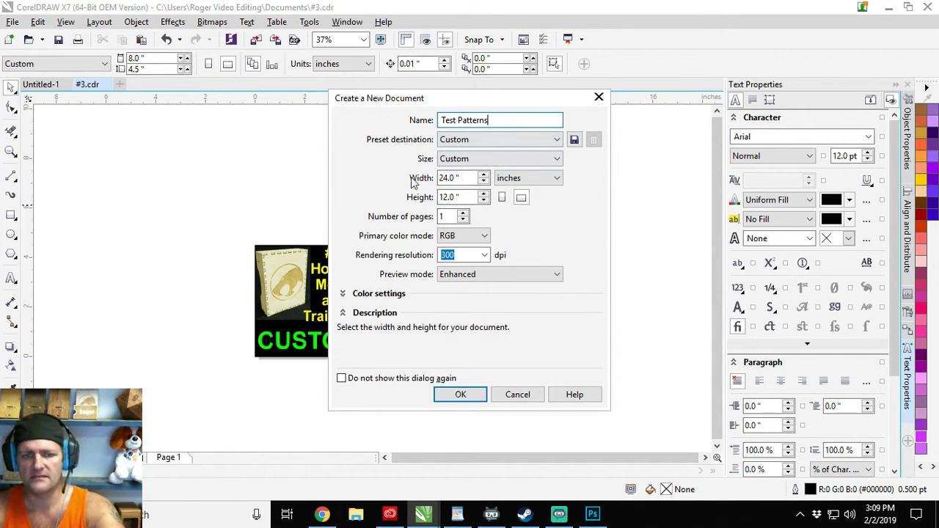
pyautogui.click(460, 396)
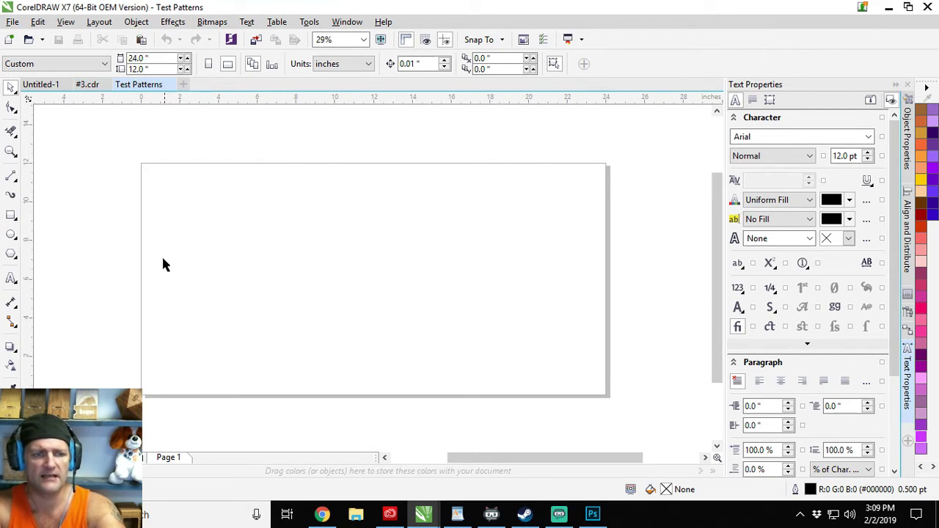
# - Place a vertical guideline at about 4 inches across the page and deselect it
pyautogui.moveTo(29, 243); pyautogui.dragTo(220, 109)
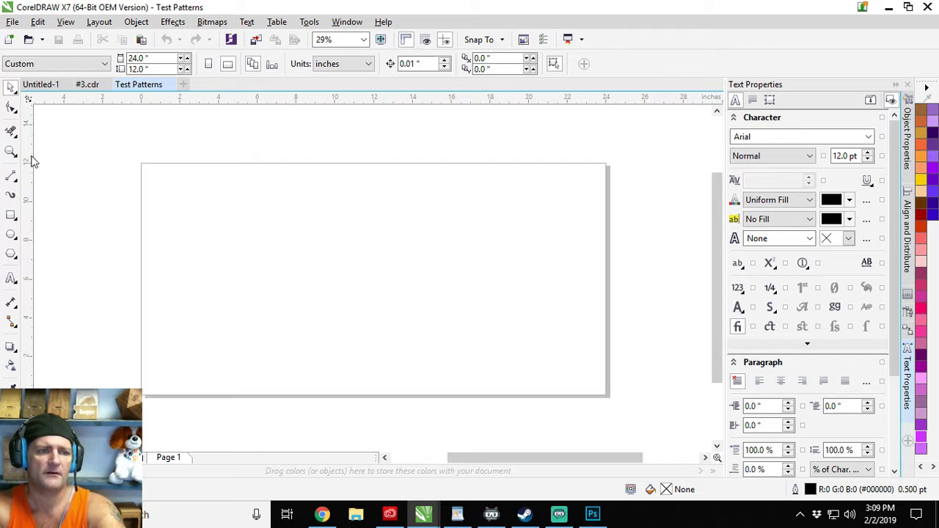
pyautogui.moveTo(30, 156); pyautogui.dragTo(218, 114)
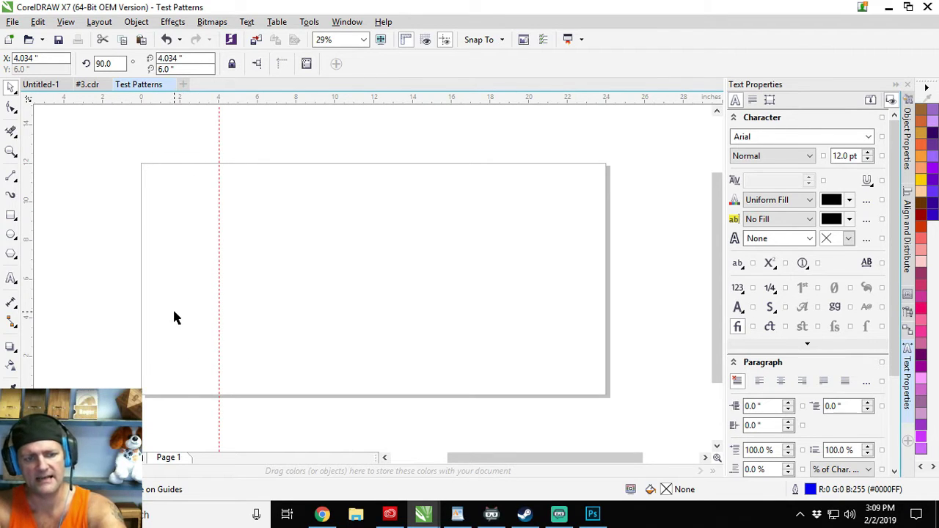
pyautogui.press('Escape')
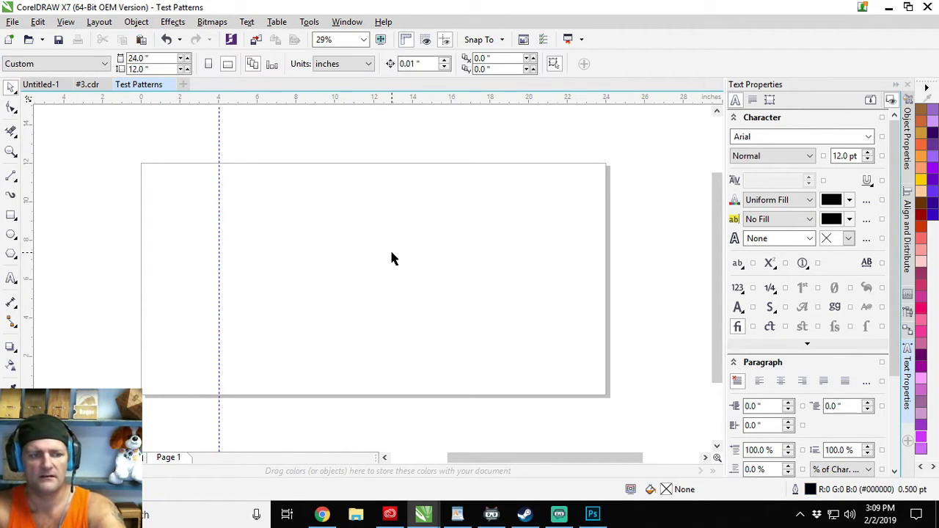
# - Draw a rectangle in the upper part of the page and set its size to 3.5 by 1.5 inches
pyautogui.click(11, 215)
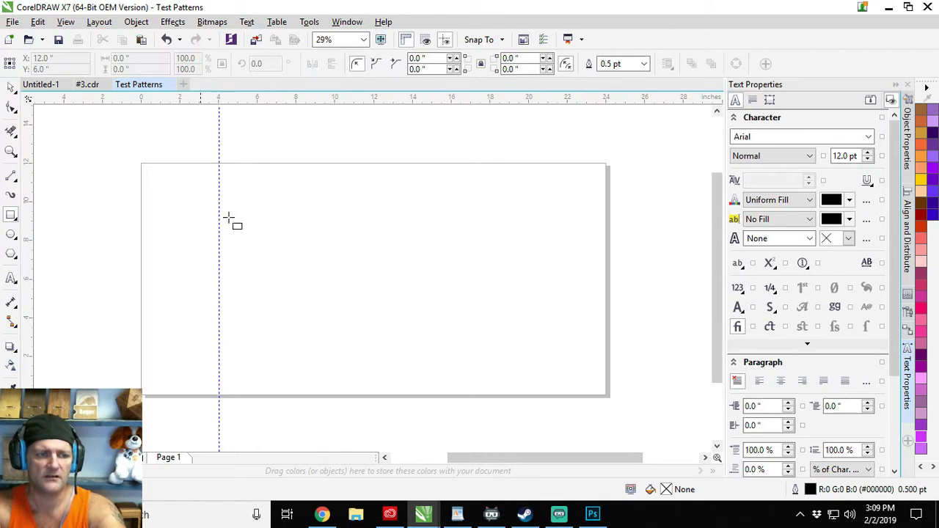
pyautogui.moveTo(266, 187); pyautogui.dragTo(335, 218)
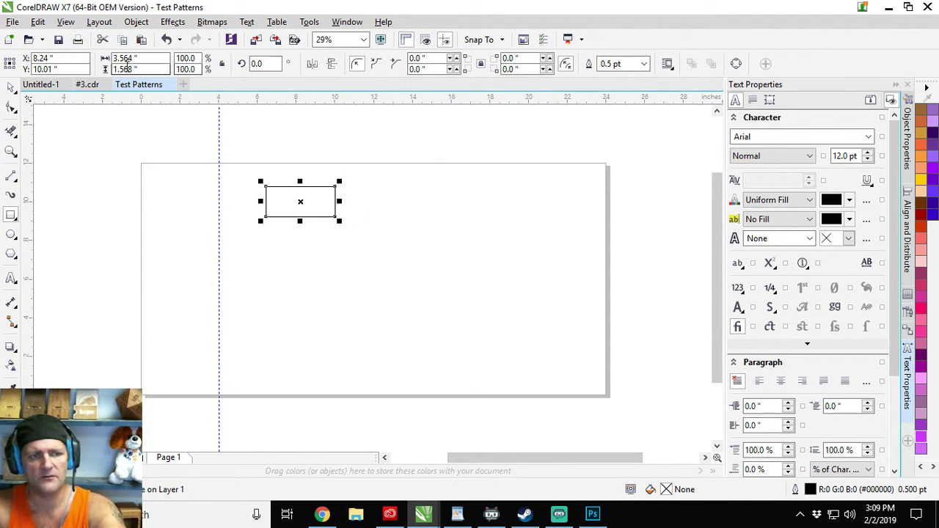
pyautogui.click(148, 69)
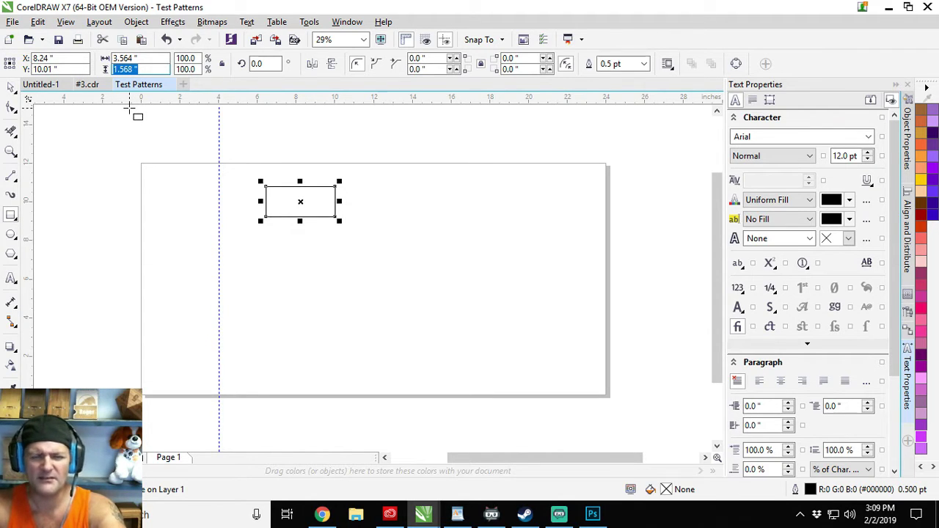
pyautogui.write('1.5')
pyautogui.hotkey('shift', 'Tab')
pyautogui.write('3.5')
pyautogui.press('Return')
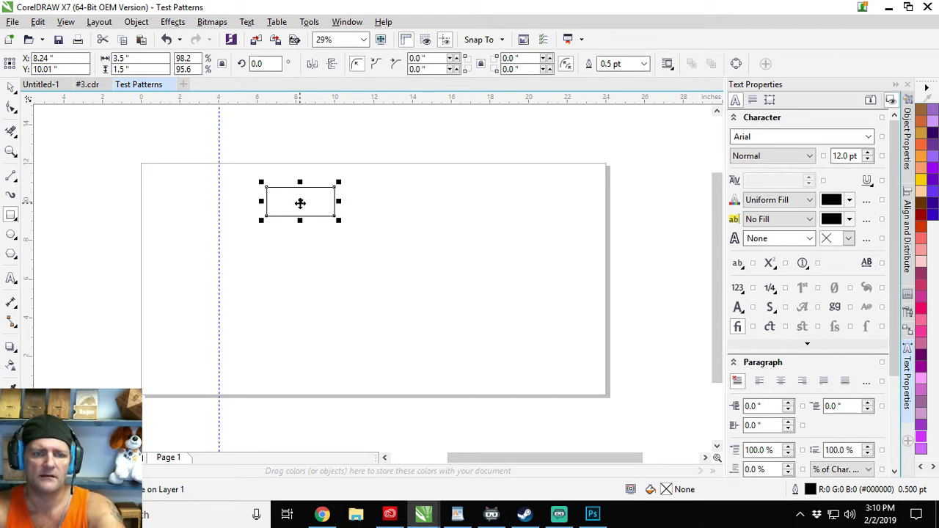
# - Move the rectangle into the page's upper-left corner, between the page edge and the guideline, and deselect it
pyautogui.moveTo(299, 203); pyautogui.dragTo(181, 187)
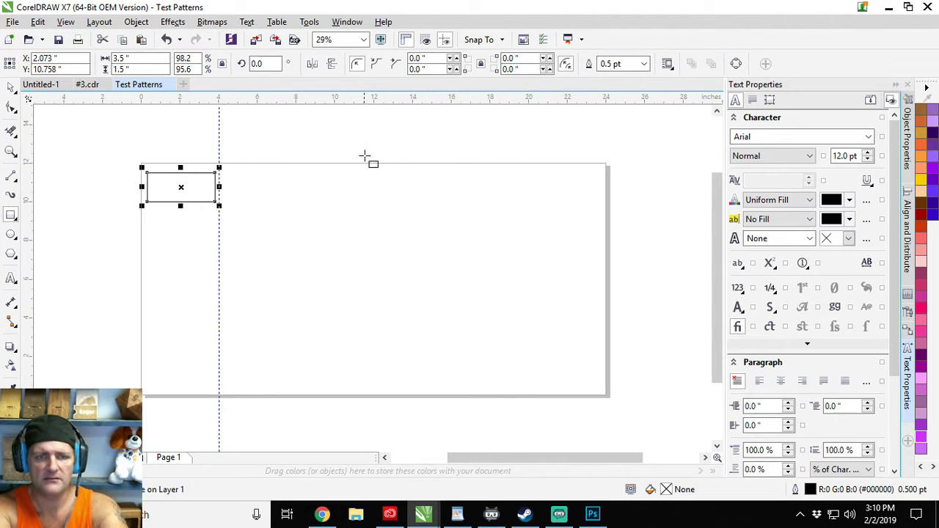
pyautogui.click(12, 88)
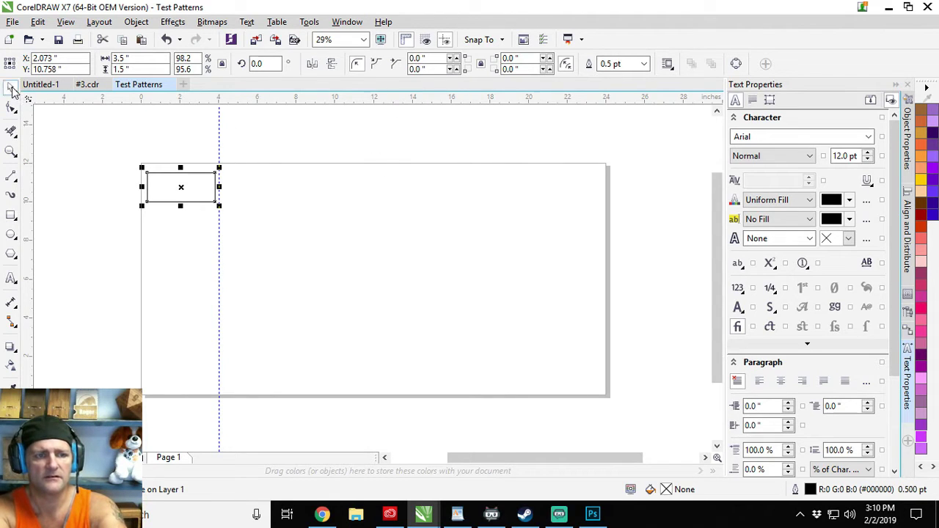
pyautogui.click(513, 171)
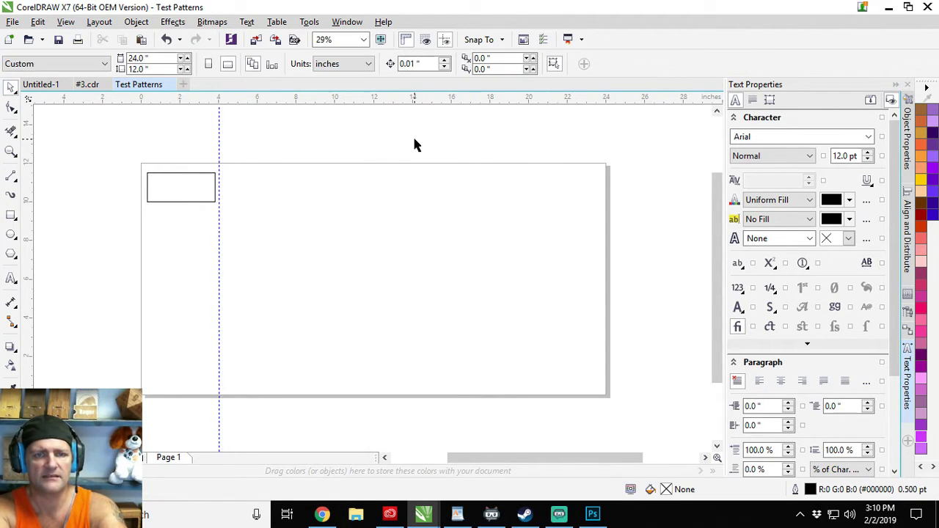
# - Set the nudge distance to 1.6 inches and select the rectangle
pyautogui.doubleClick(424, 64)
pyautogui.write('1.6')
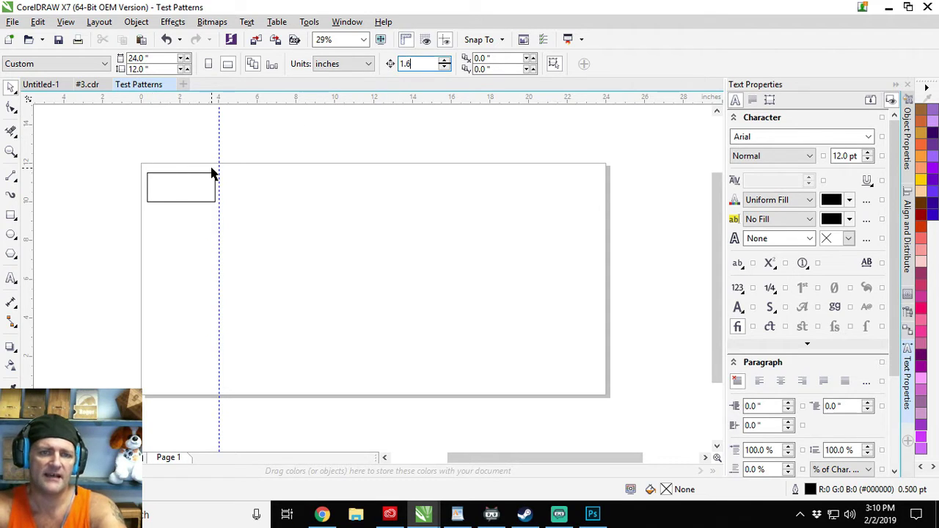
pyautogui.click(163, 172)
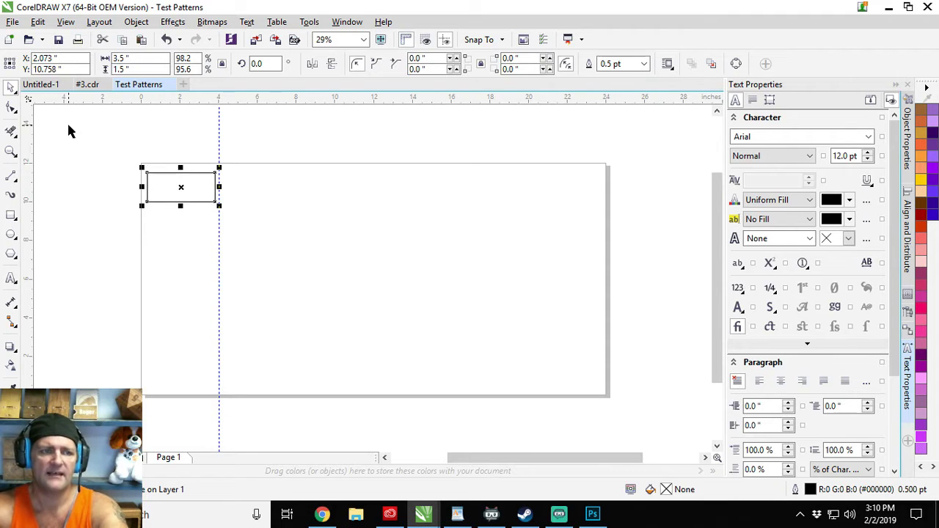
# - Duplicate the plain rectangle six times straight down the page at 1.6 inch spacing
pyautogui.hotkey('ctrl', 'd')
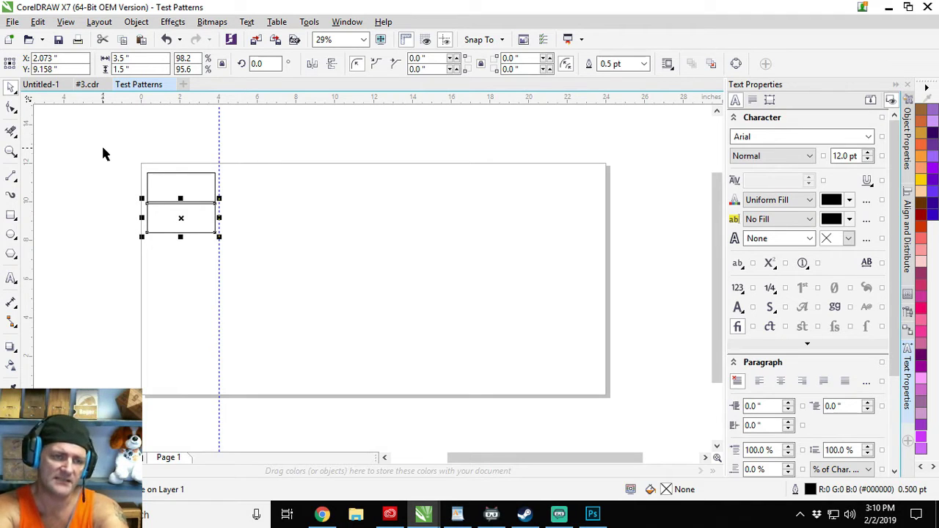
pyautogui.hotkey('ctrl', 'd')
pyautogui.hotkey('ctrl', 'd')
pyautogui.hotkey('ctrl', 'd')
pyautogui.hotkey('ctrl', 'd')
pyautogui.hotkey('ctrl', 'd')
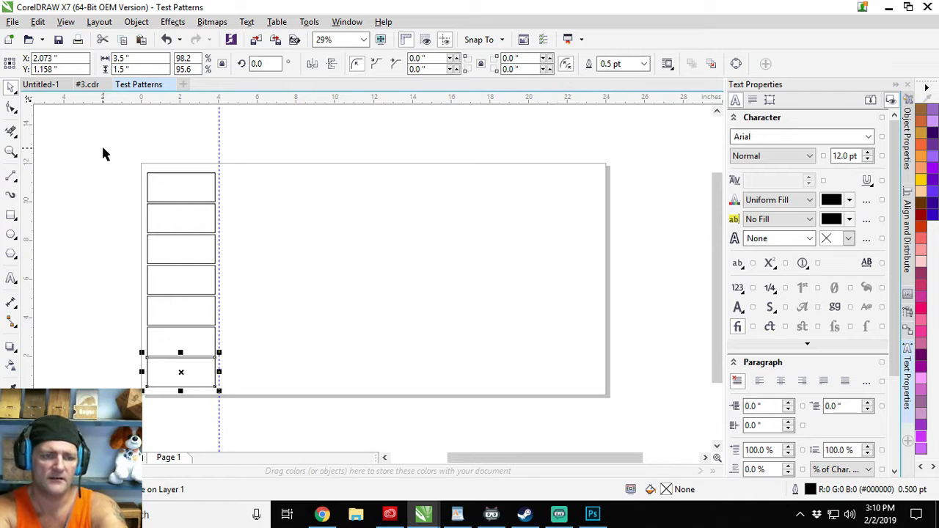
# - Undo the six rectangle duplicates, leaving only the original rectangle
pyautogui.hotkey('ctrl', 'z')
pyautogui.hotkey('ctrl', 'z')
pyautogui.hotkey('ctrl', 'z')
pyautogui.hotkey('ctrl', 'z')
pyautogui.hotkey('ctrl', 'z')
pyautogui.hotkey('ctrl', 'z')
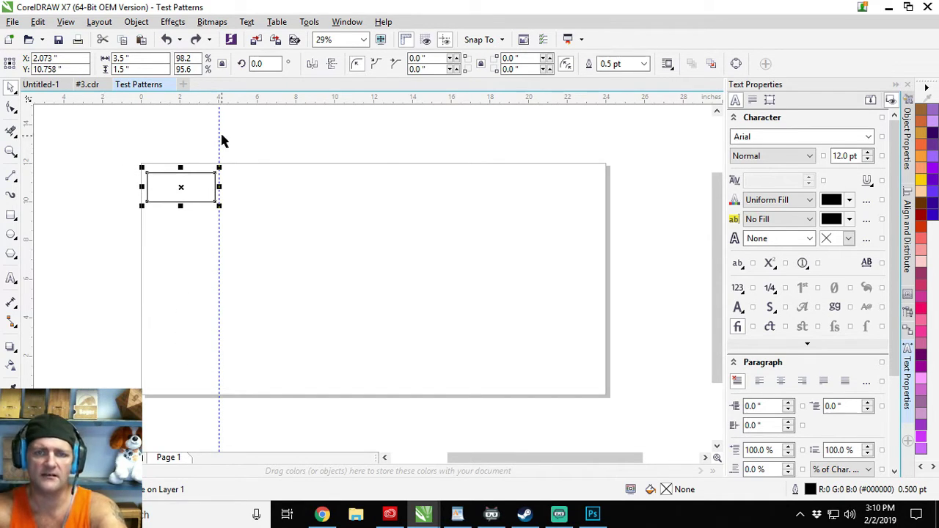
# - Convert the rectangle into an empty PowerClip frame
pyautogui.rightClick(190, 187)
pyautogui.moveTo(249, 161)
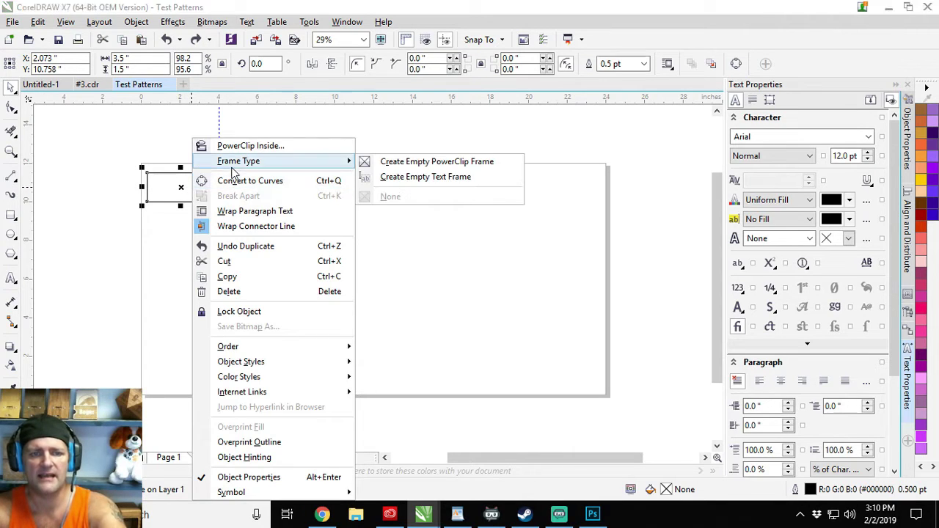
pyautogui.click(415, 163)
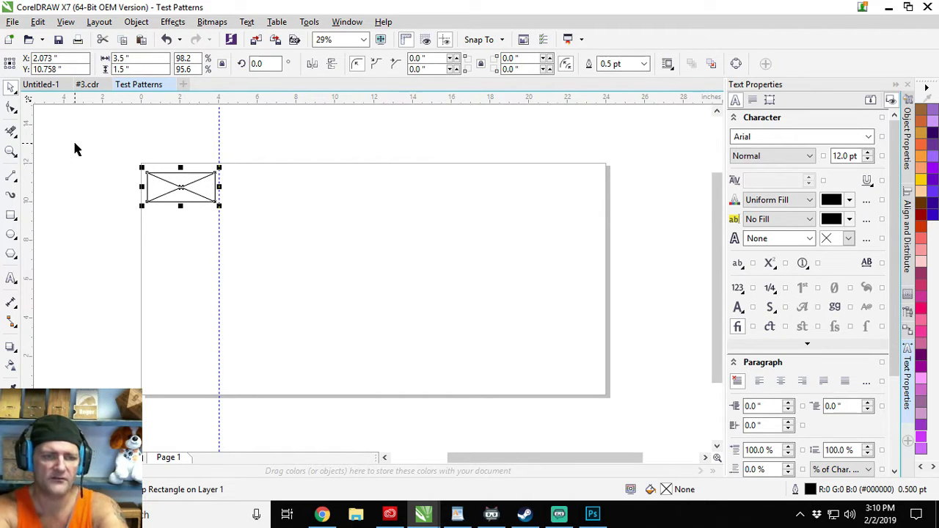
# - Duplicate the PowerClip frame six times downward at 1.6 inch spacing to build a column of seven frames
pyautogui.hotkey('ctrl', 'd')
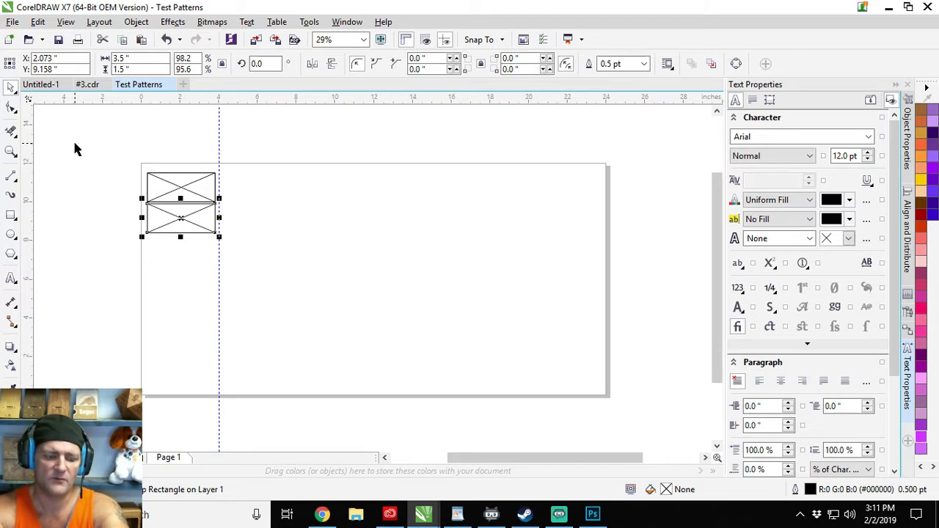
pyautogui.hotkey('ctrl', 'd')
pyautogui.hotkey('ctrl', 'd')
pyautogui.hotkey('ctrl', 'd')
pyautogui.hotkey('ctrl', 'd')
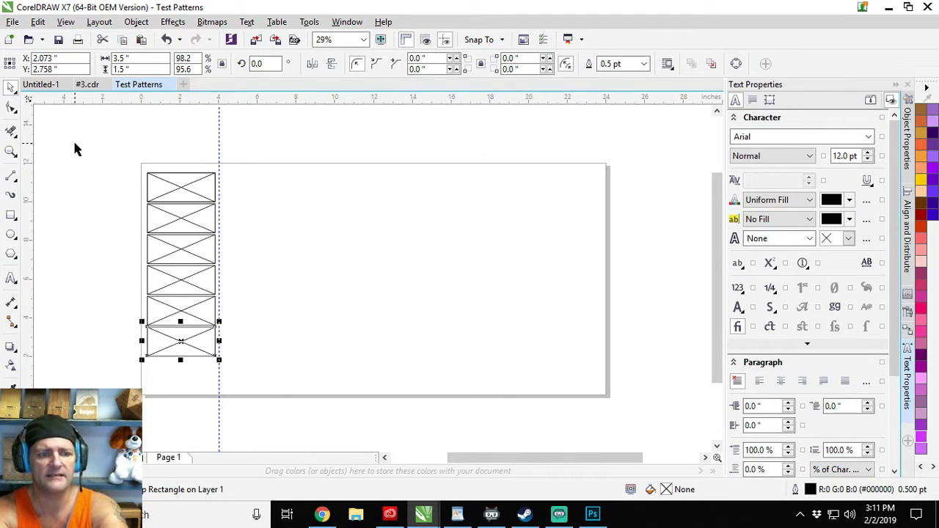
pyautogui.hotkey('ctrl', 'd')
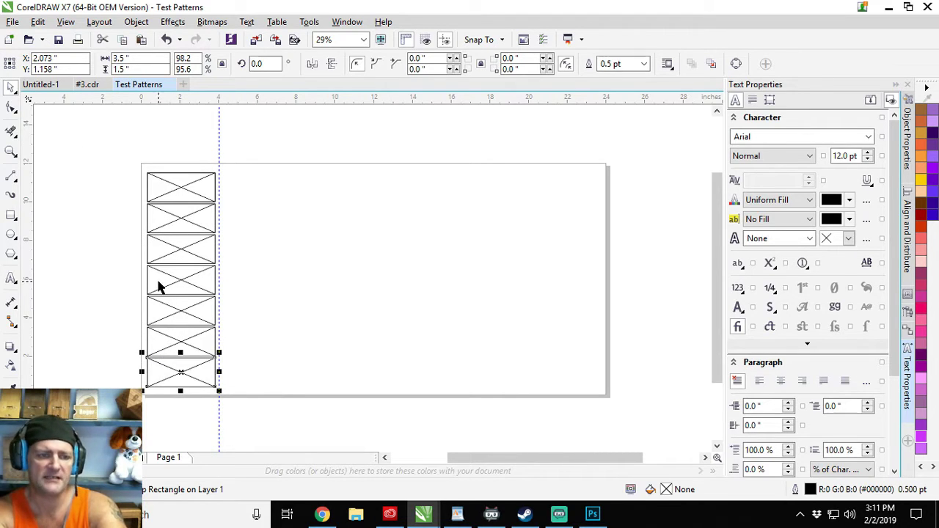
# - Try to nudge the whole column of frames upward by the current nudge distance
pyautogui.moveTo(132, 164); pyautogui.dragTo(286, 417)
pyautogui.press('Up')
pyautogui.hotkey('ctrl', 'z')
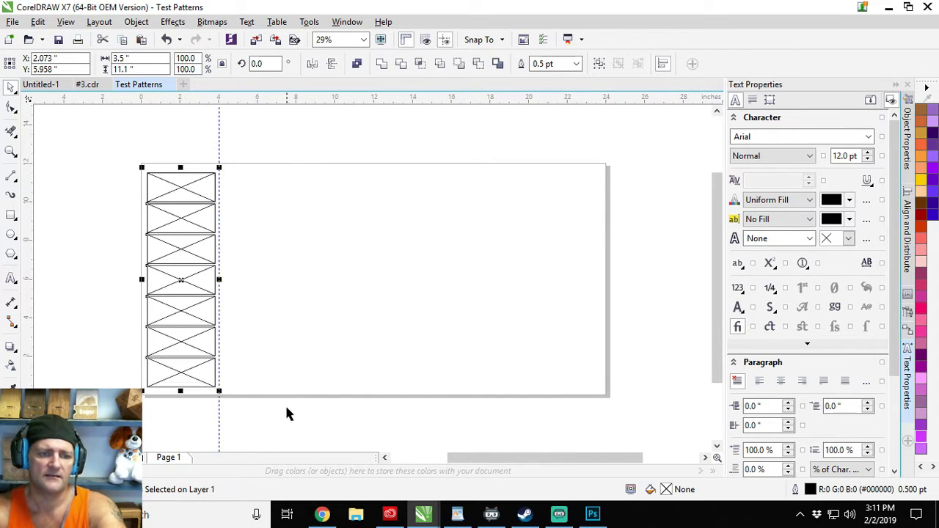
# - Deselect the frames and set the nudge distance to 0.01 inches
pyautogui.click(67, 124)
pyautogui.doubleClick(411, 64)
pyautogui.write('.01')
pyautogui.press('Return')
# - Nudge the whole column of frames up and slightly left until its centre is at X 2.033, Y 6.088 inches
pyautogui.moveTo(107, 154); pyautogui.dragTo(280, 406)
pyautogui.press('Up')
pyautogui.press('Up')
pyautogui.press('Up')
pyautogui.press('Up')
pyautogui.press('Up')
pyautogui.press('Up')
pyautogui.press('Up')
pyautogui.press('Up')
pyautogui.press('Up')
pyautogui.press('Up')
pyautogui.press('Up')
pyautogui.press('Up')
pyautogui.press('Up')
pyautogui.press('Up')
pyautogui.press('Up')
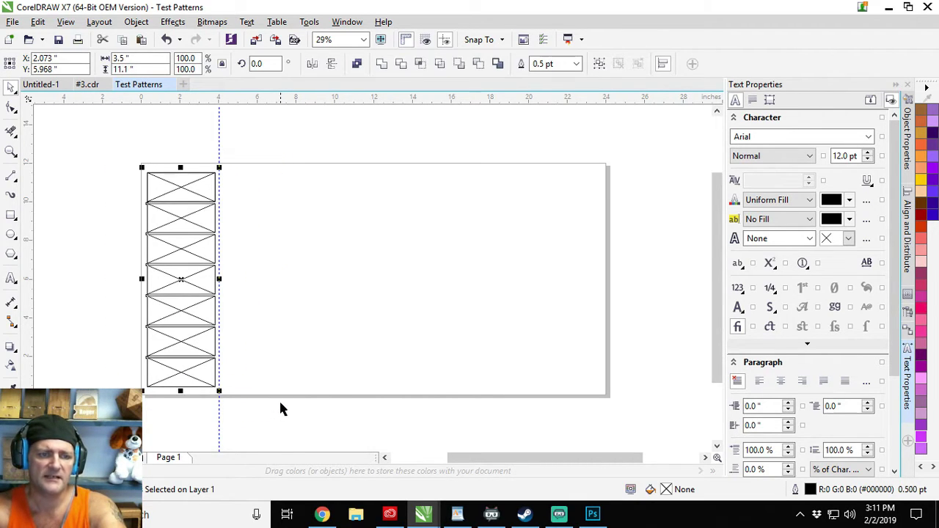
pyautogui.press('Left')
pyautogui.press('Left')
pyautogui.press('Left')
pyautogui.press('Left')
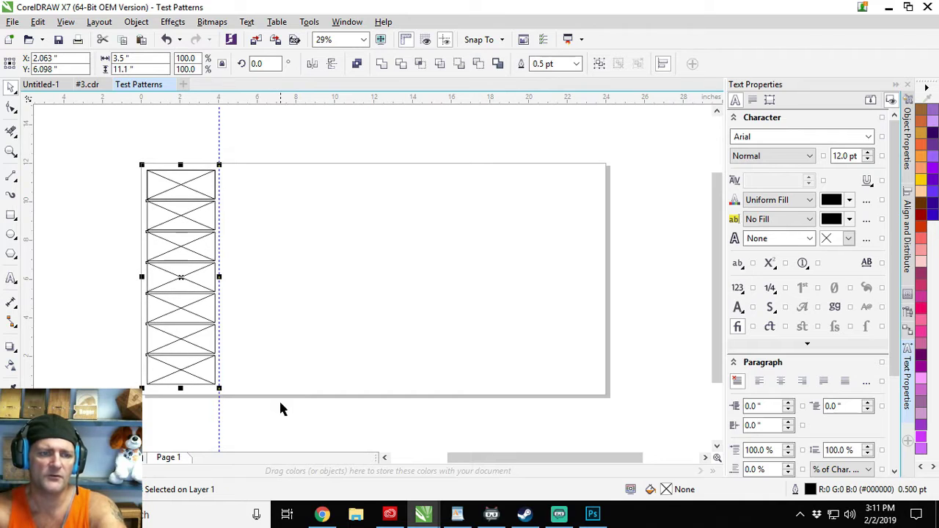
pyautogui.press('Down')
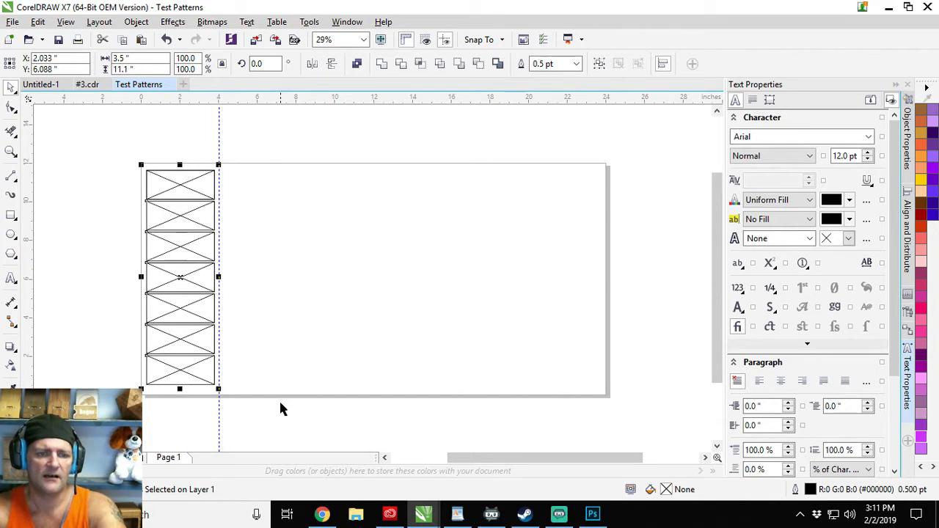
pyautogui.click(297, 266)
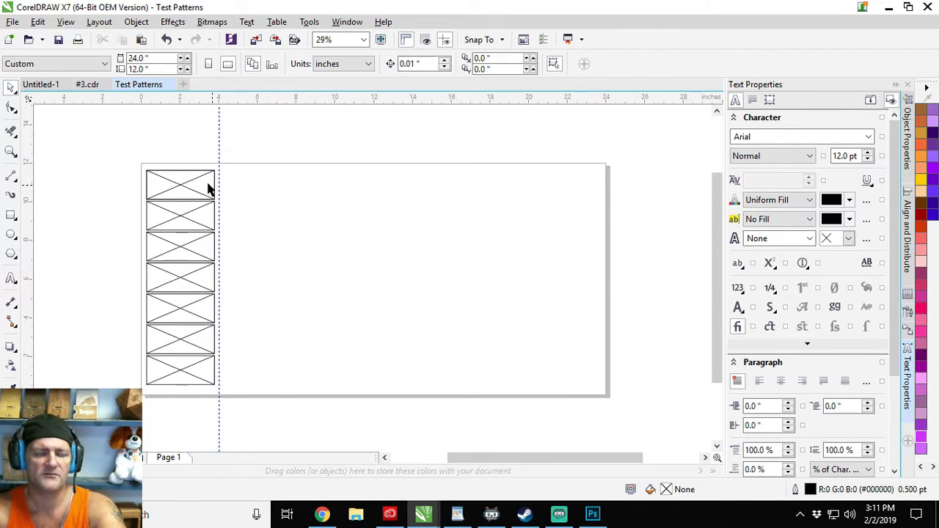
# - Draw a small rectangle just right of the guideline beside the top frame and size it to 0.3 by 0.3 inches
pyautogui.click(11, 215)
pyautogui.moveTo(228, 176)
pyautogui.mouseDown()
pyautogui.moveTo(235, 193)
pyautogui.moveTo(242, 187)
pyautogui.mouseUp()
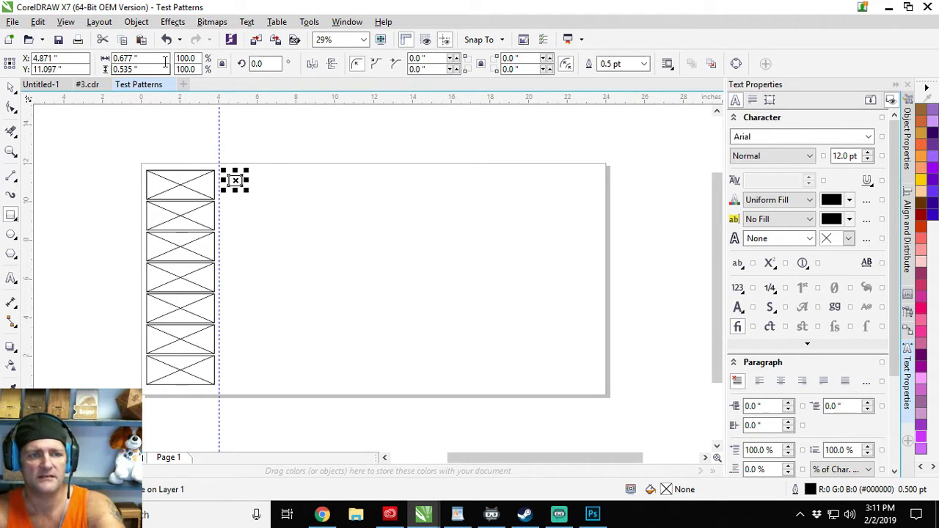
pyautogui.click(125, 58)
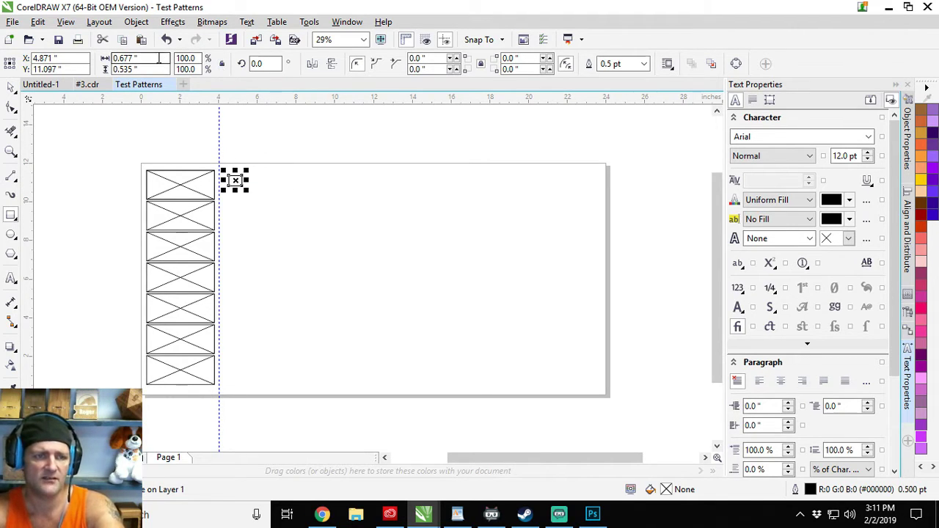
pyautogui.write('.3')
pyautogui.press('Tab')
pyautogui.write('.3')
pyautogui.press('Return')
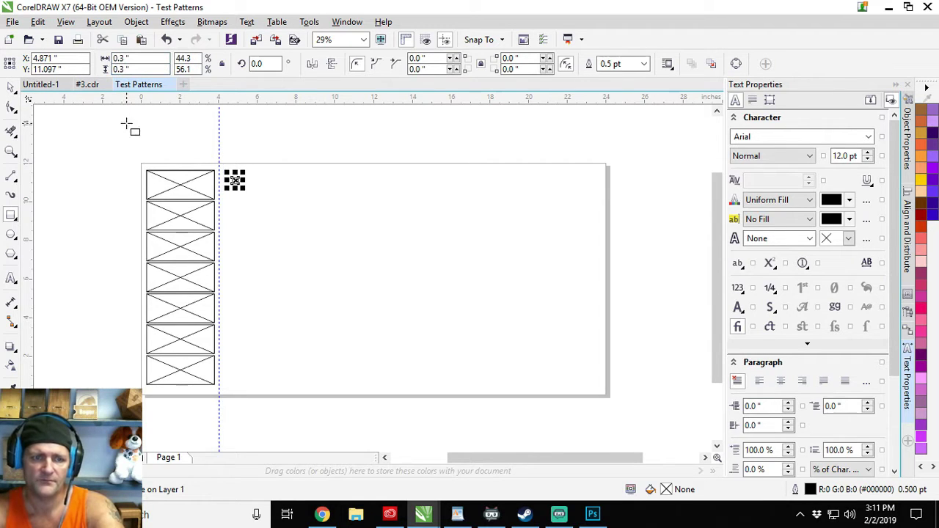
# - Remove the outline from the 0.3 inch square
pyautogui.scroll(6, 233, 174)
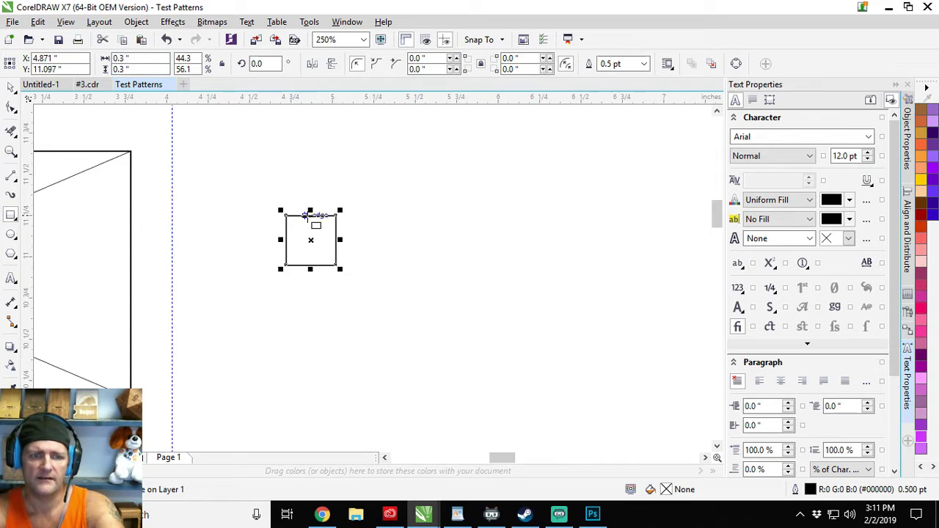
pyautogui.scroll(-5, 283, 203)
pyautogui.scroll(1, 279, 205)
pyautogui.moveTo(278, 205); pyautogui.dragTo(342, 168)
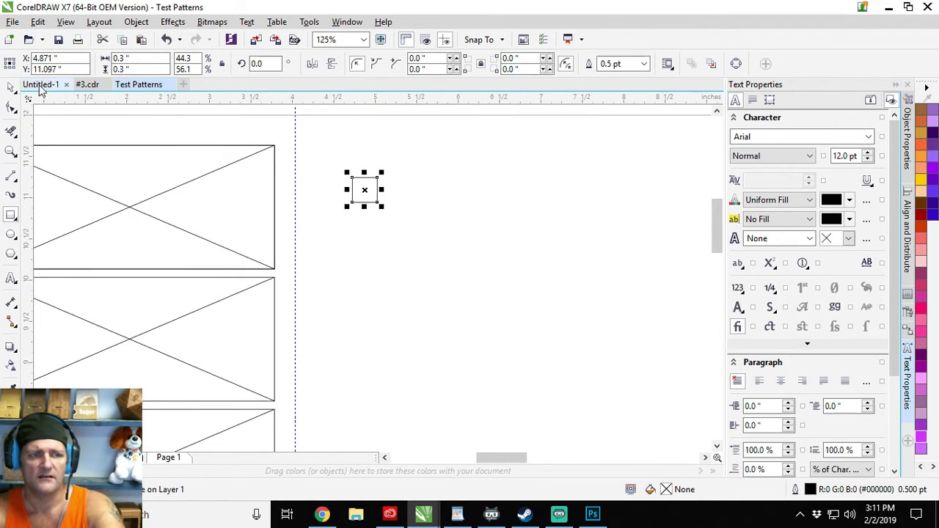
pyautogui.click(11, 89)
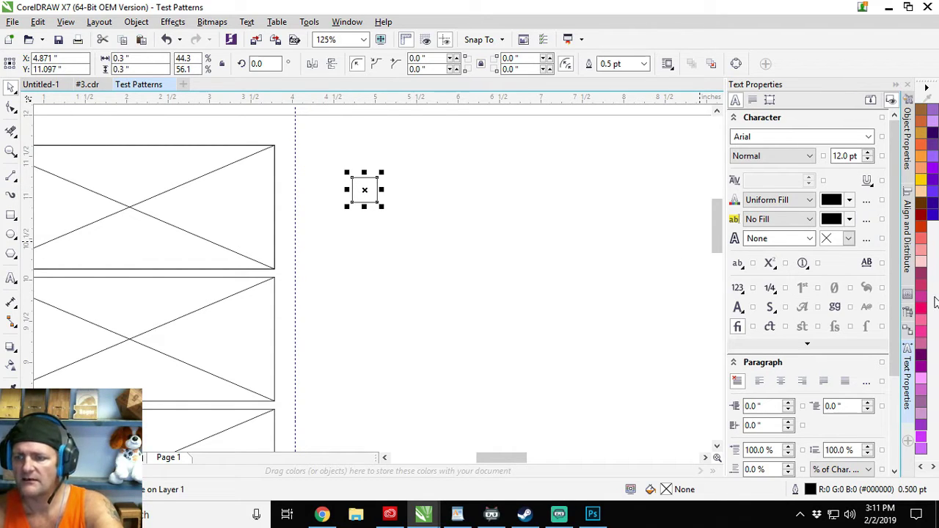
pyautogui.scroll(5, 928, 250)
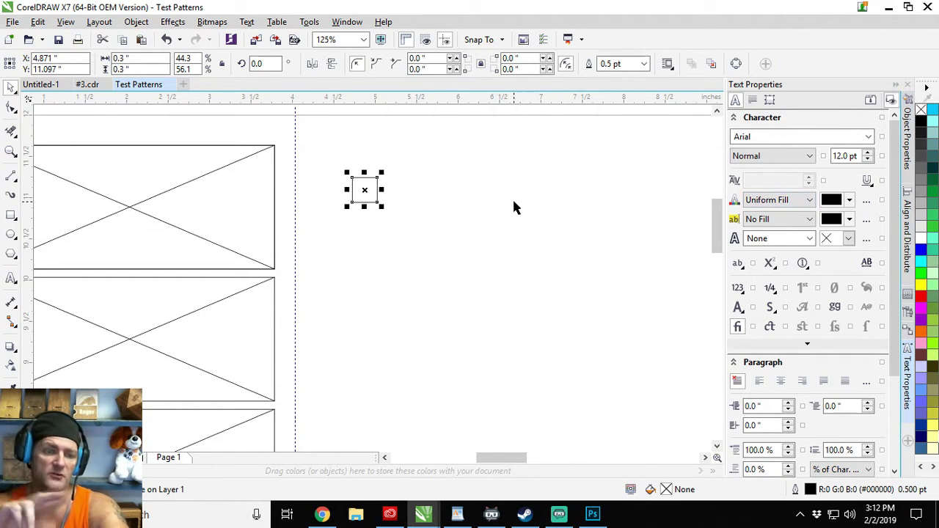
pyautogui.rightClick(922, 108)
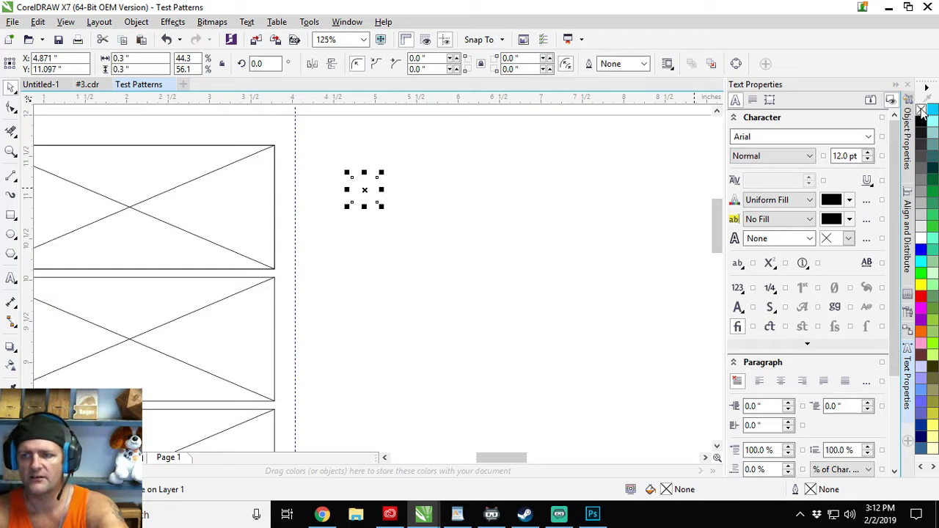
# - Fill the 0.3 inch square with light grey #E6E6E6
pyautogui.click(922, 228)
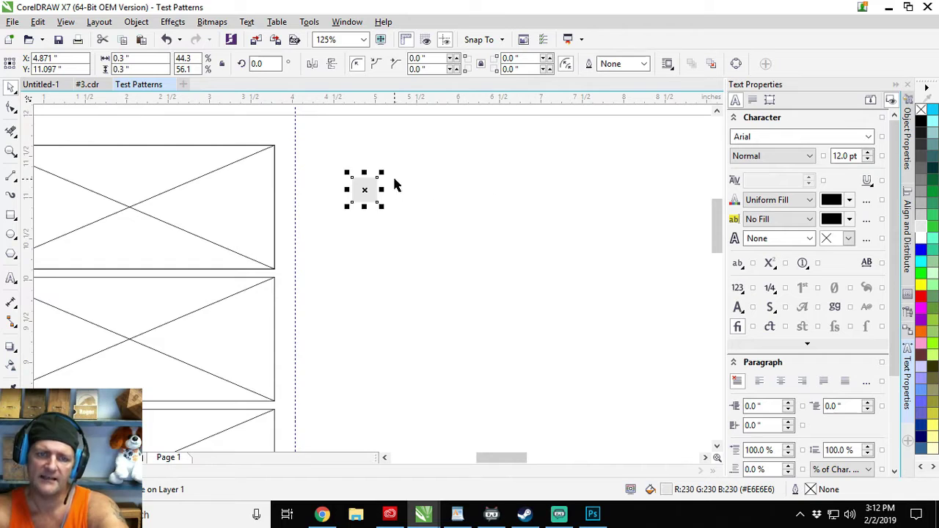
pyautogui.scroll(4, 354, 188)
pyautogui.scroll(-1, 492, 189)
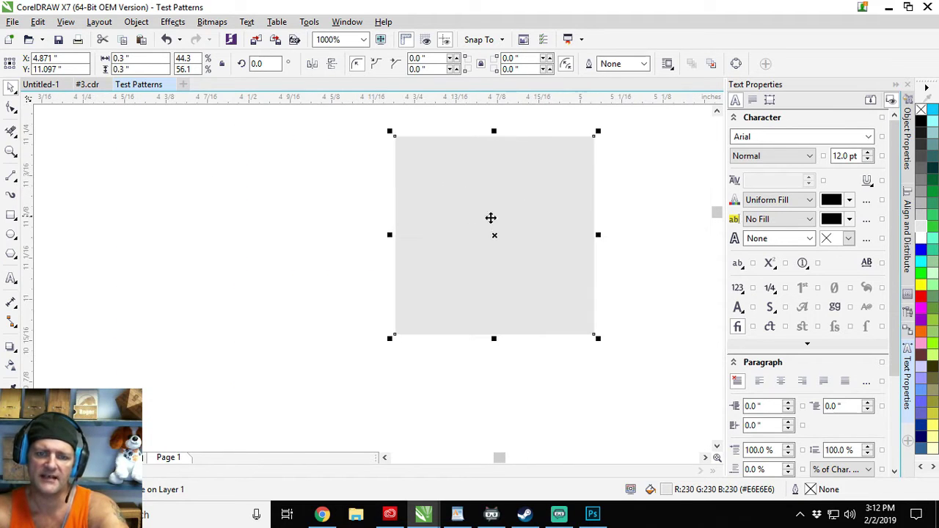
pyautogui.scroll(-3, 526, 218)
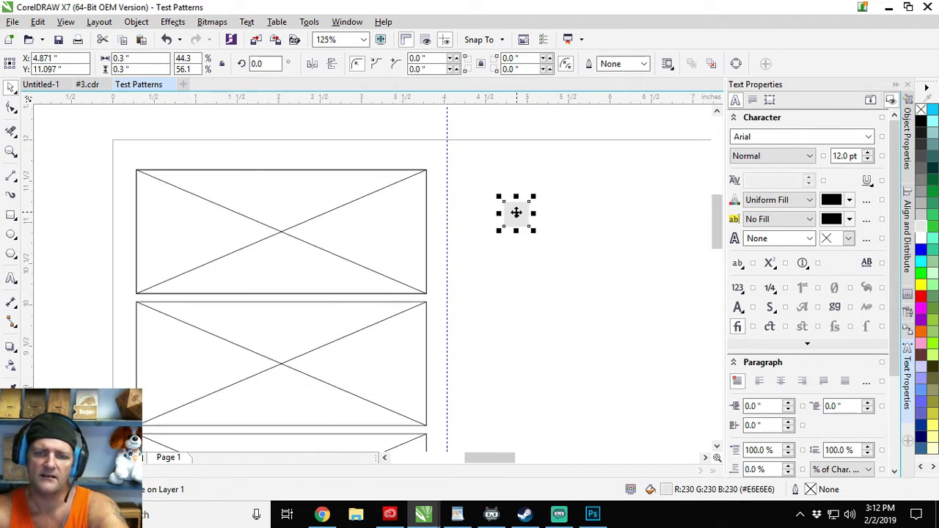
# - Open the Contour effect settings for the grey square
pyautogui.click(908, 297)
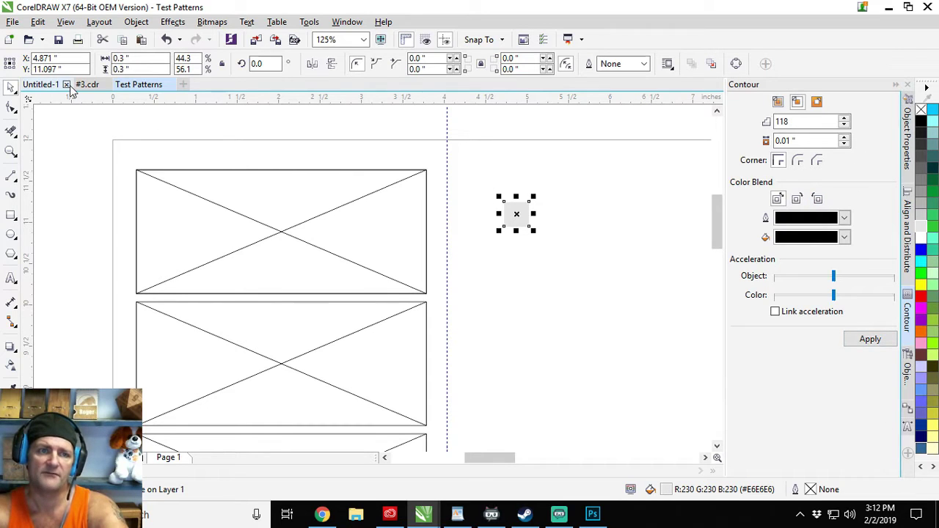
pyautogui.click(168, 23)
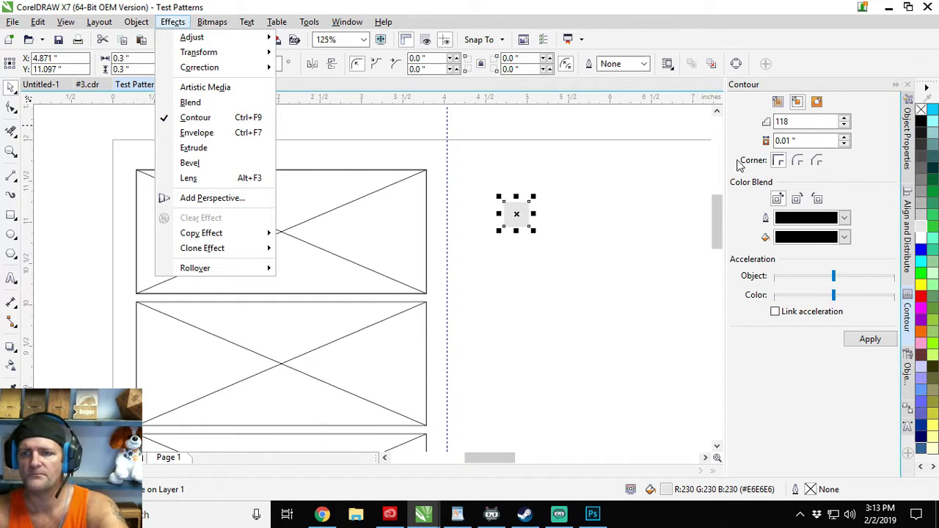
pyautogui.click(817, 140)
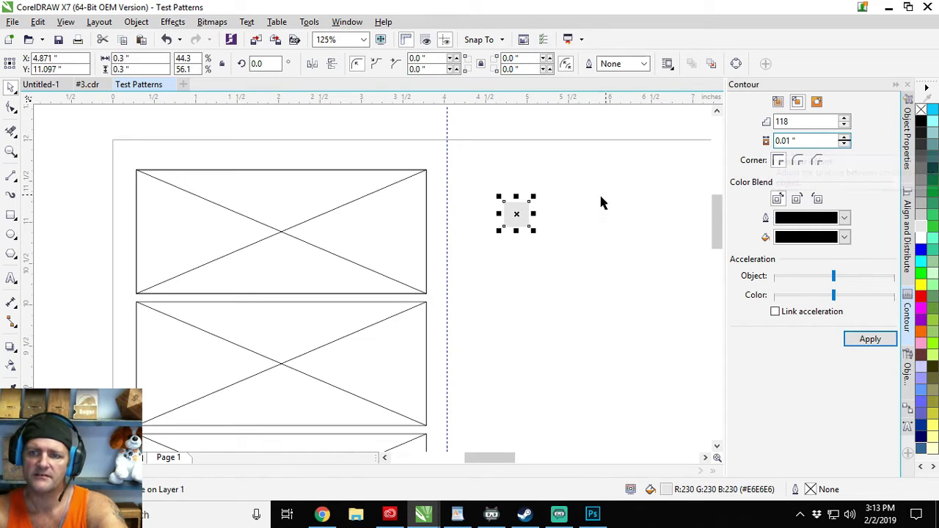
# - Try an inside contour with a 0.01 inch offset and black colours on the grey square
pyautogui.scroll(2, 516, 215)
pyautogui.scroll(2, 518, 220)
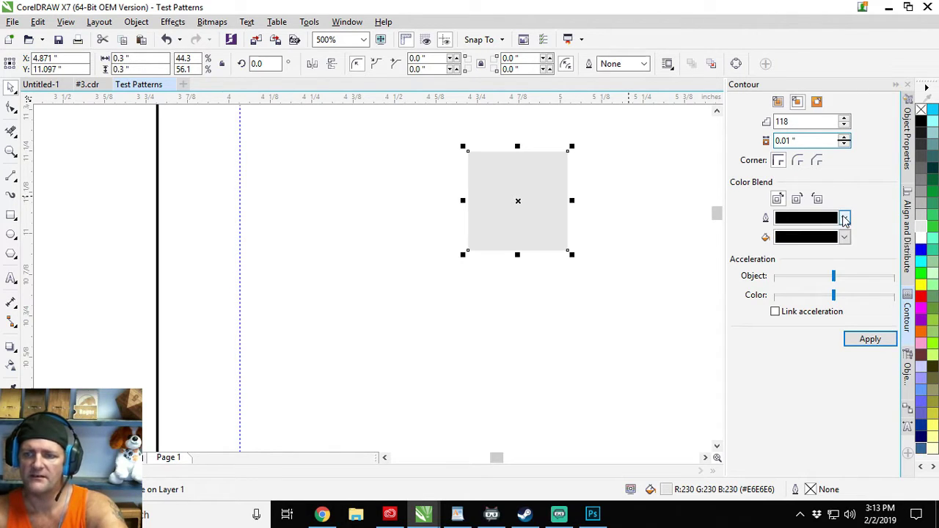
pyautogui.click(870, 339)
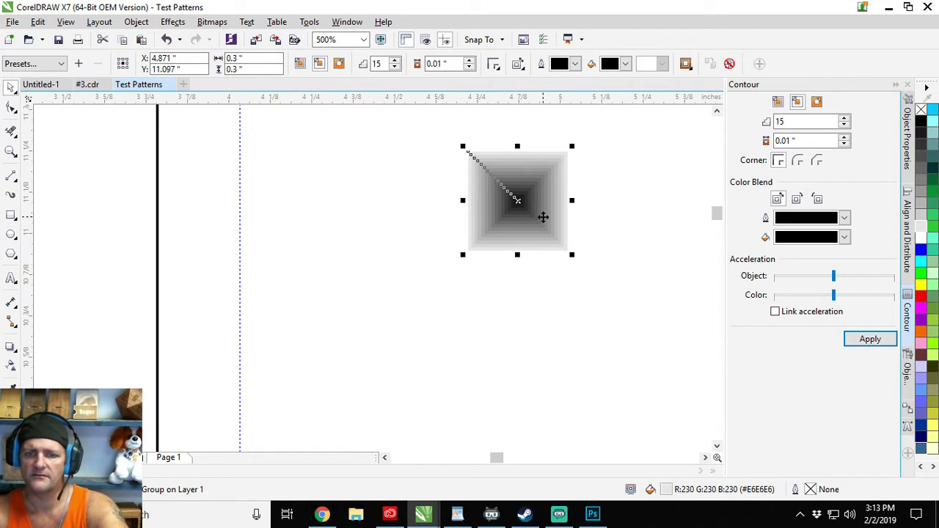
pyautogui.scroll(1, 513, 198)
pyautogui.scroll(2, 528, 222)
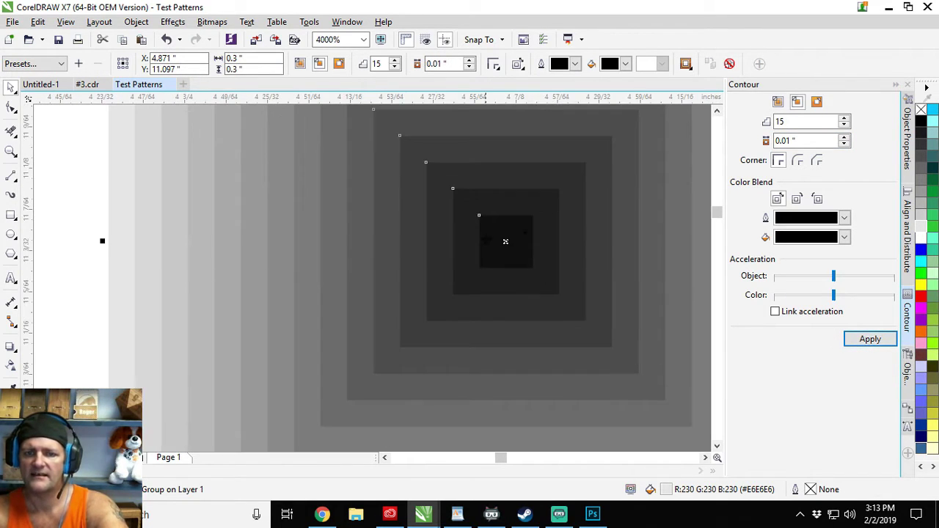
pyautogui.scroll(-3, 507, 234)
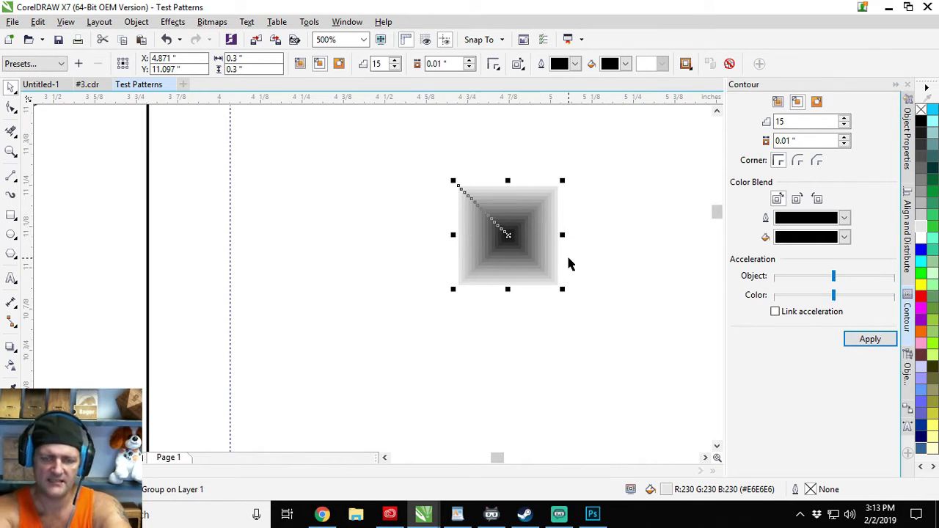
pyautogui.hotkey('ctrl', 'z')
# - Try the inside contour on the square with a 0.009 inch offset
pyautogui.click(791, 141)
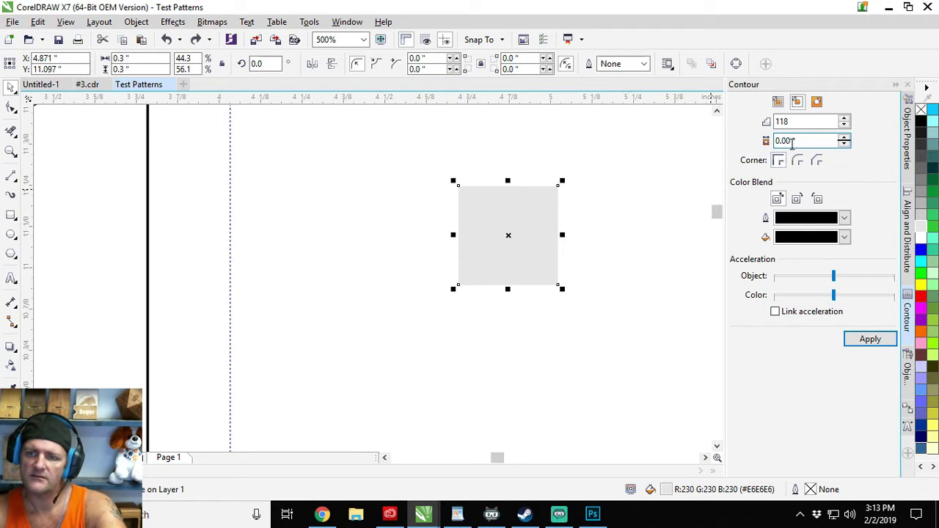
pyautogui.write('9')
pyautogui.click(868, 340)
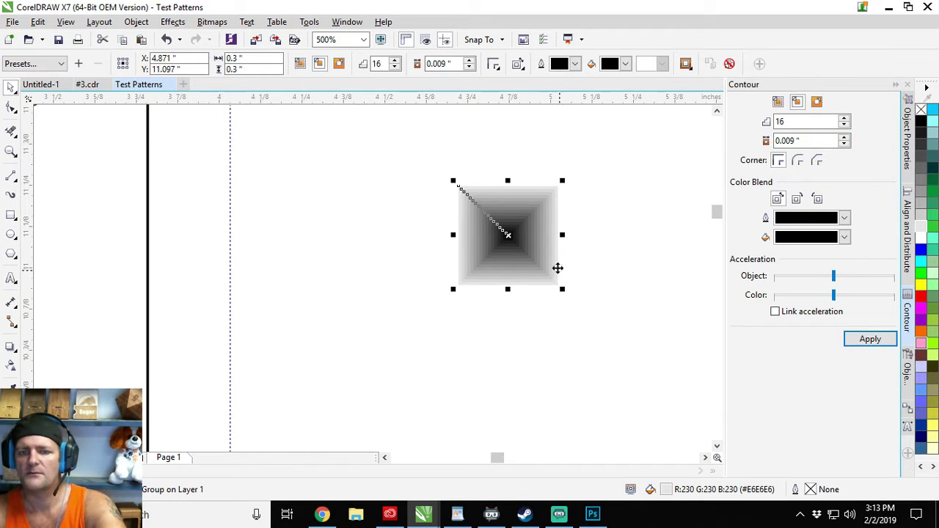
pyautogui.scroll(2, 557, 266)
pyautogui.scroll(-1, 465, 210)
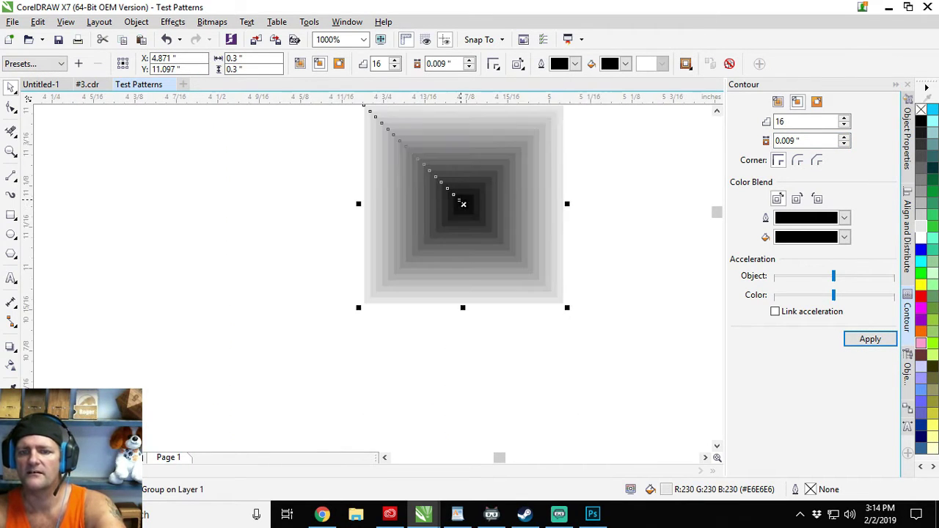
pyautogui.hotkey('ctrl', 'z')
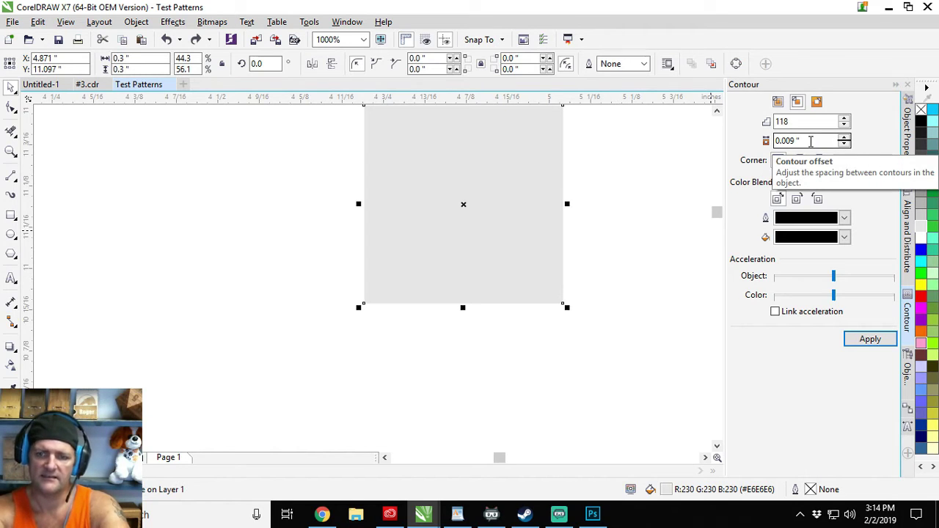
# - Apply a 118-step inside contour in black to the grey square with a 0.001 inch offset
pyautogui.click(791, 140)
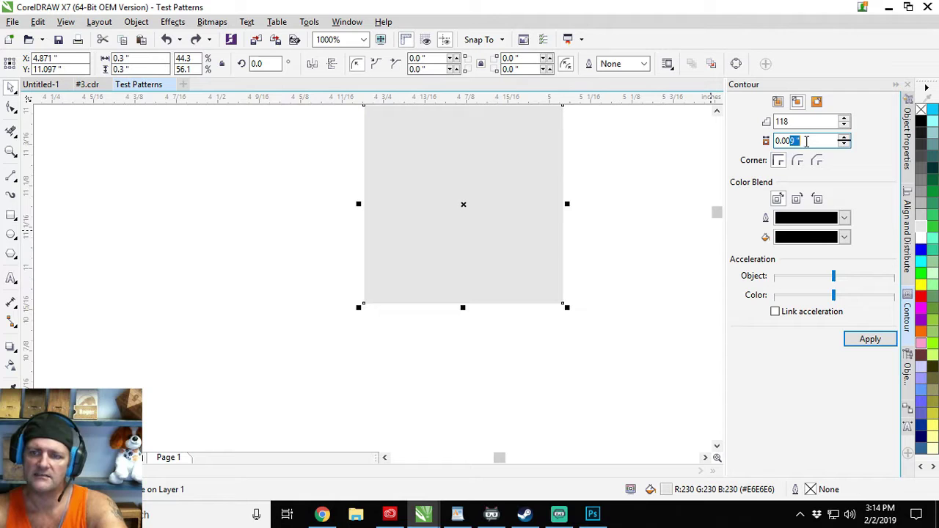
pyautogui.write('0.001')
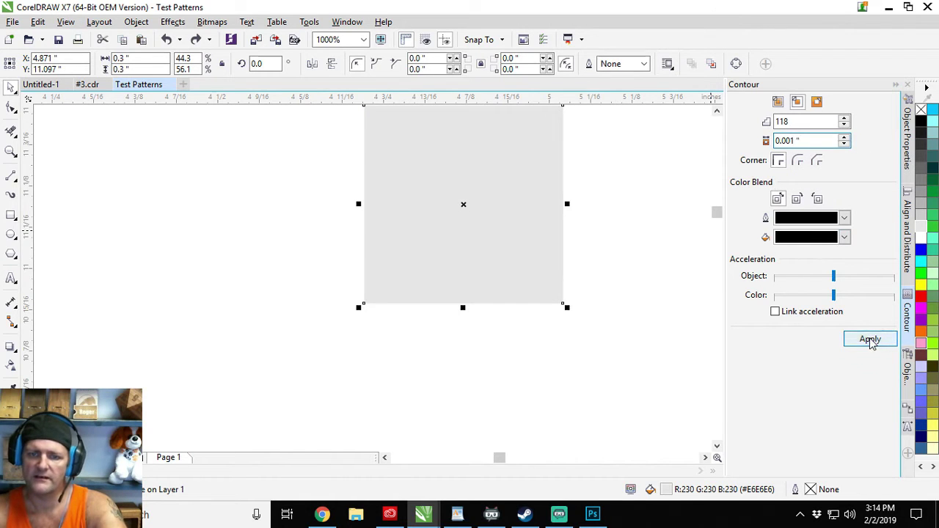
pyautogui.click(870, 340)
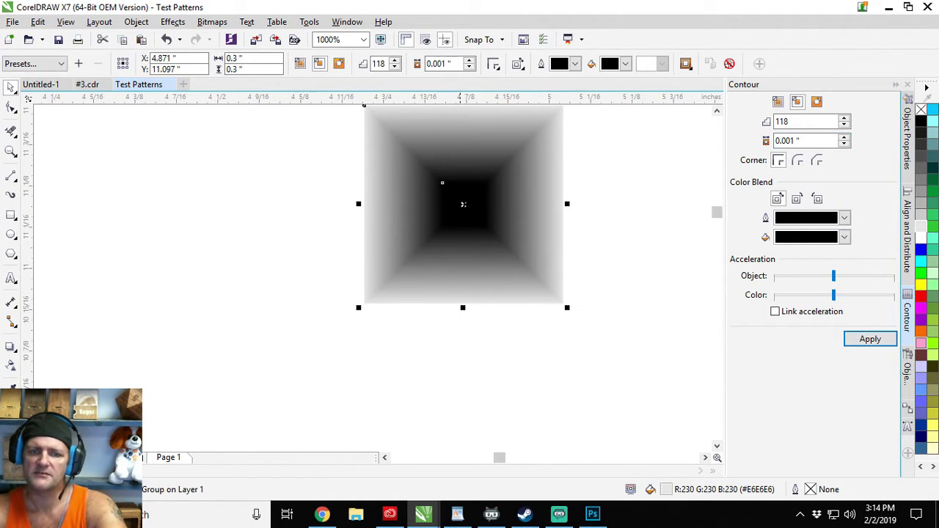
pyautogui.scroll(3, 531, 218)
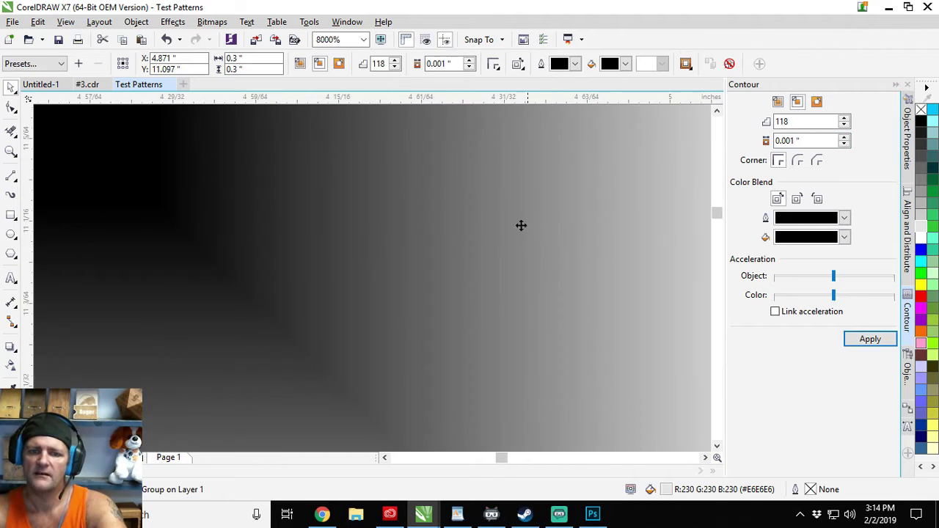
pyautogui.scroll(2, 478, 232)
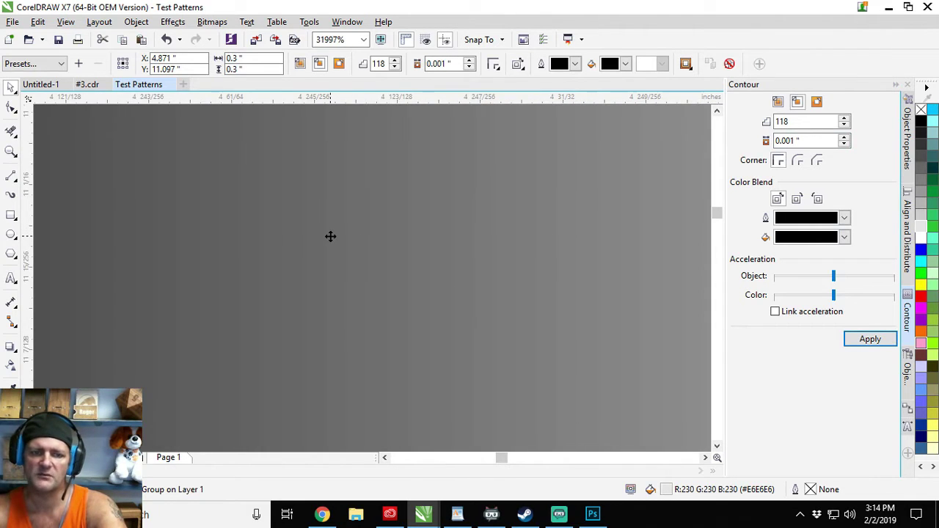
pyautogui.scroll(-3, 330, 236)
pyautogui.scroll(-3, 330, 237)
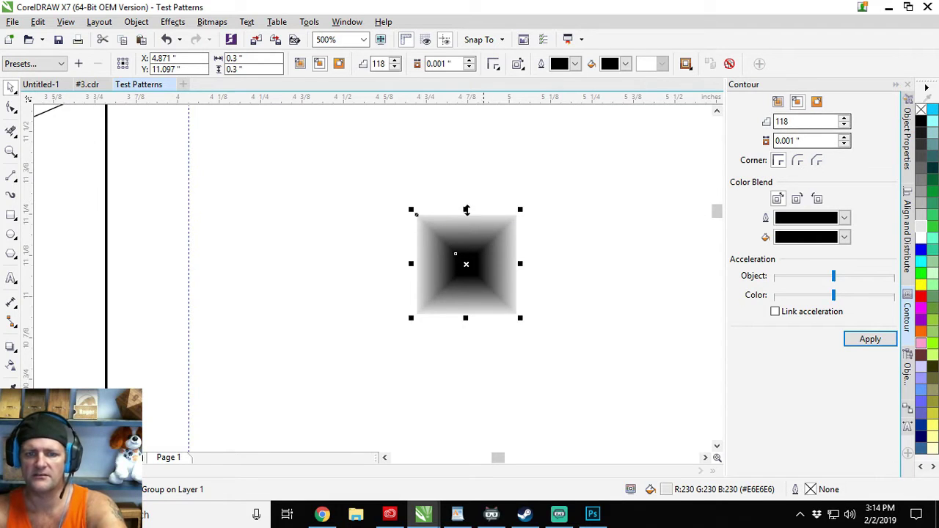
# - Move the contoured square up towards the guideline, centring it at about X 4.628, Y 11.332 inches
pyautogui.scroll(-2, 510, 265)
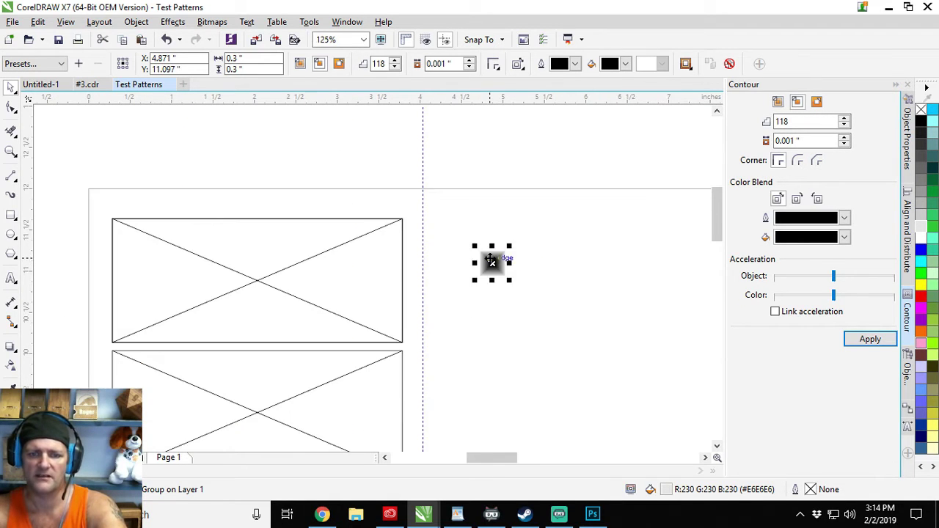
pyautogui.scroll(2, 488, 262)
pyautogui.moveTo(500, 277); pyautogui.dragTo(418, 199)
pyautogui.scroll(-2, 384, 183)
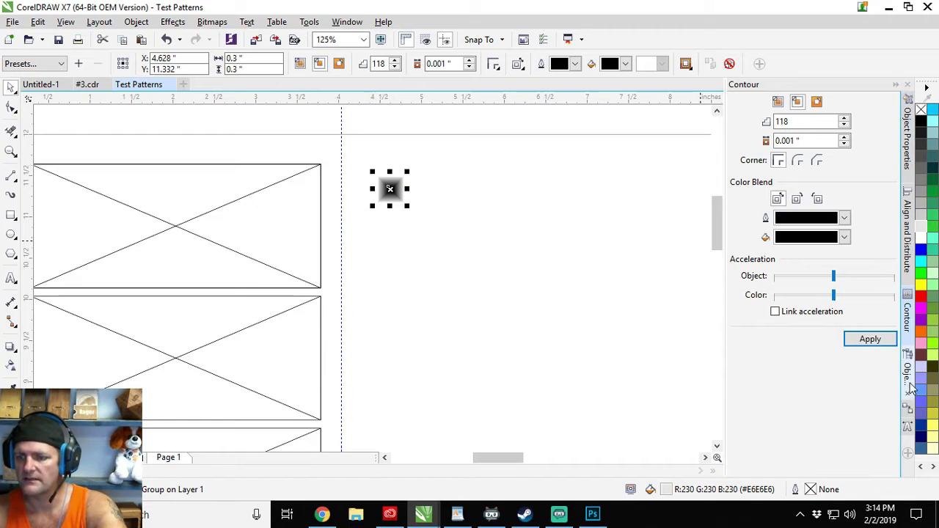
# - Open the Step and Repeat settings for the contoured square
pyautogui.click(908, 413)
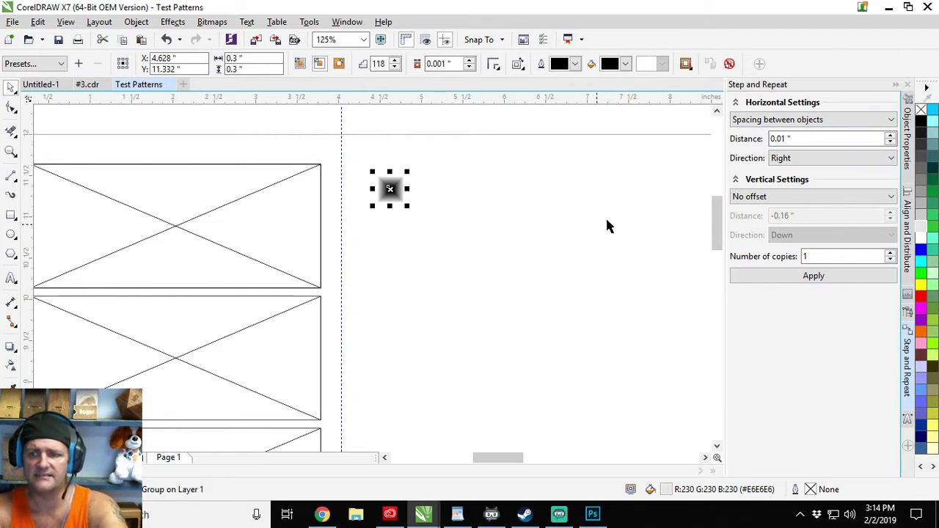
pyautogui.click(776, 159)
pyautogui.click(793, 138)
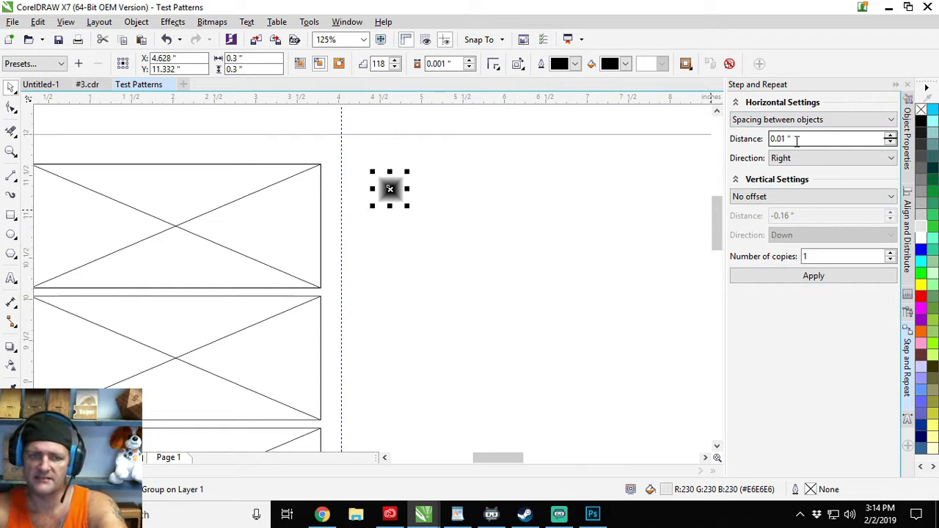
# - Try repeating the contoured square once to its right with 0 inch spacing between the objects
pyautogui.moveTo(796, 140); pyautogui.dragTo(719, 134)
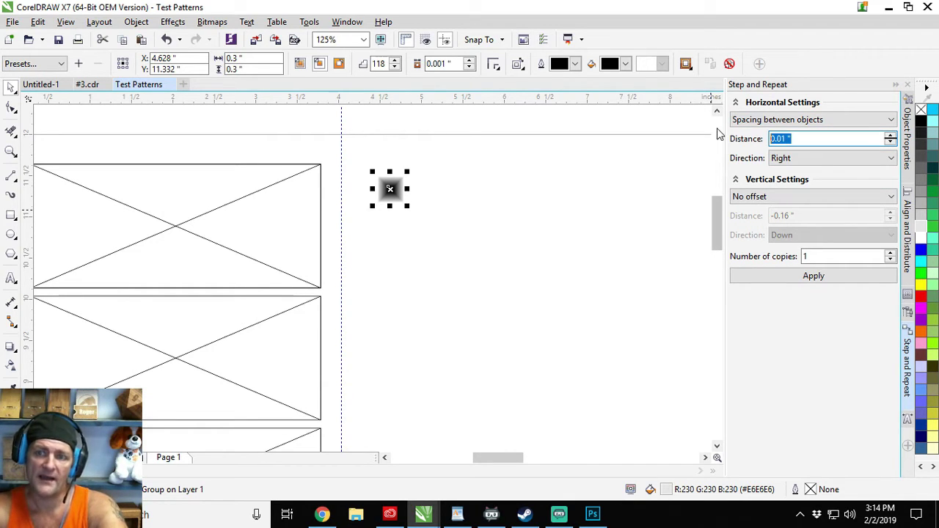
pyautogui.write('0')
pyautogui.click(778, 280)
pyautogui.scroll(3, 434, 192)
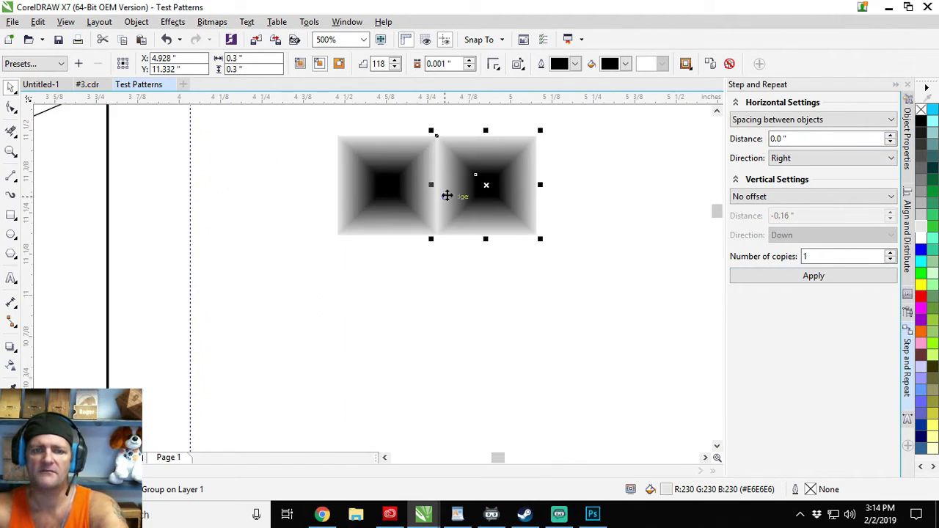
pyautogui.scroll(1, 450, 193)
pyautogui.scroll(-1, 451, 192)
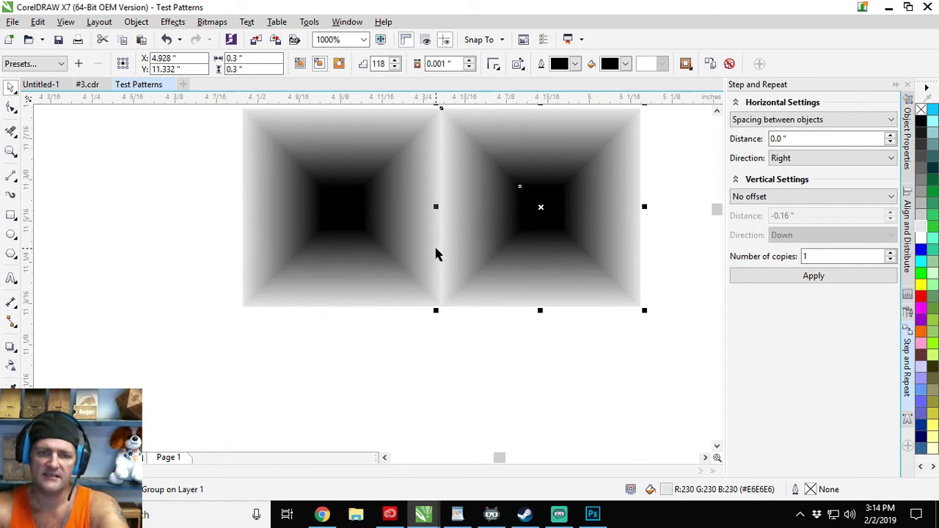
pyautogui.scroll(-2, 441, 203)
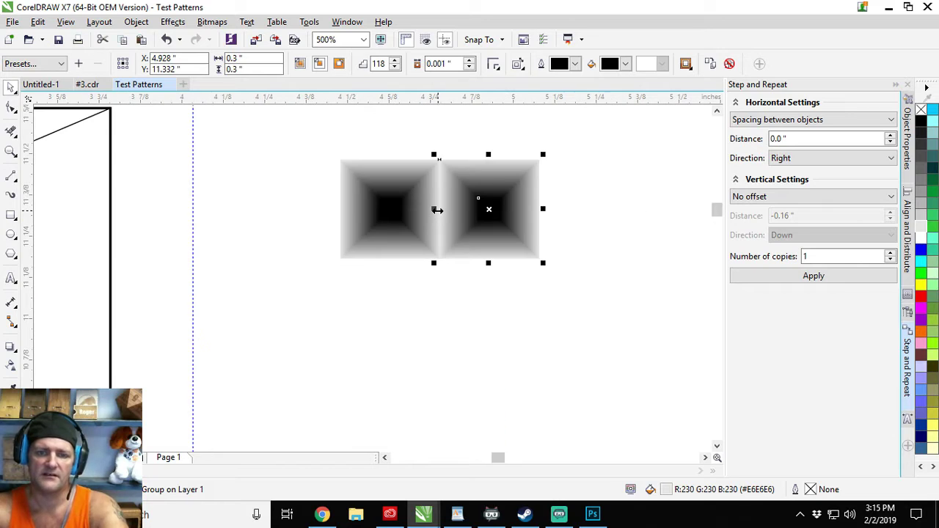
pyautogui.hotkey('ctrl', 'z')
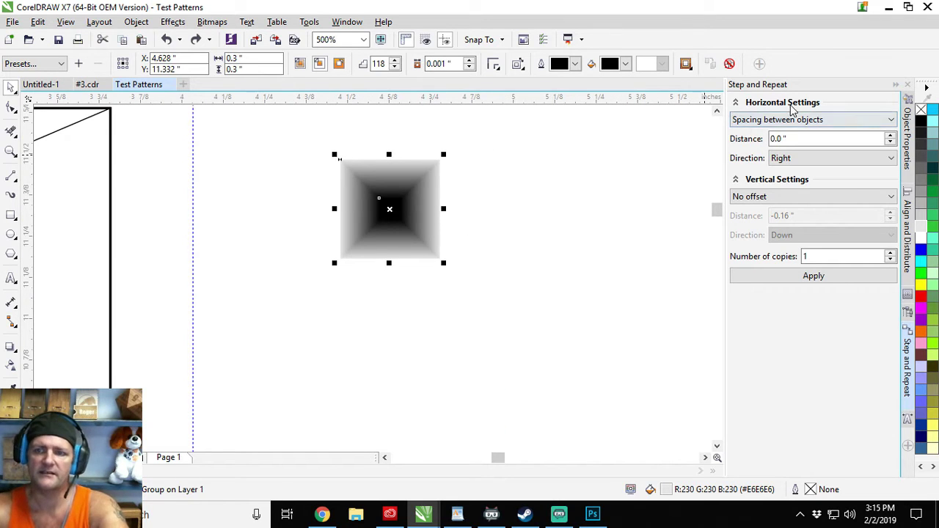
# - Try one copy of the contoured square to its right with 0.01 inch spacing
pyautogui.click(782, 137)
pyautogui.write('1')
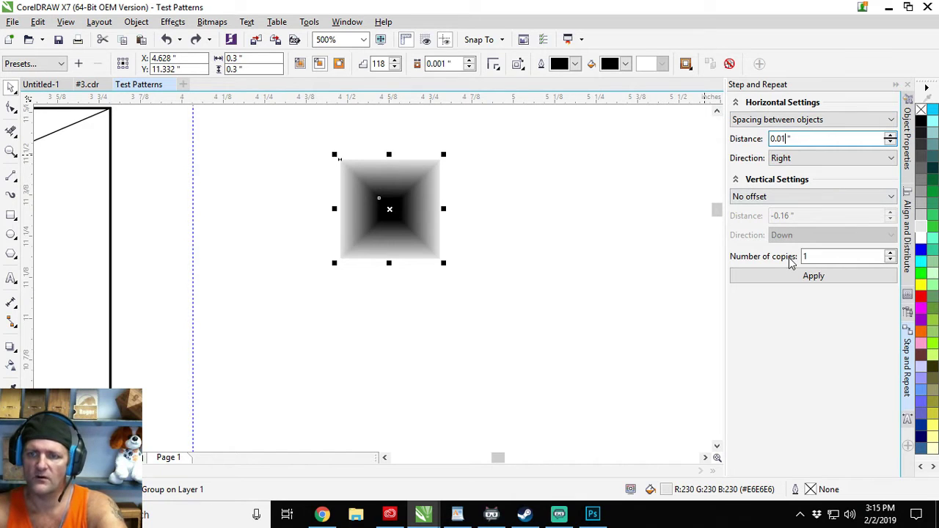
pyautogui.click(785, 275)
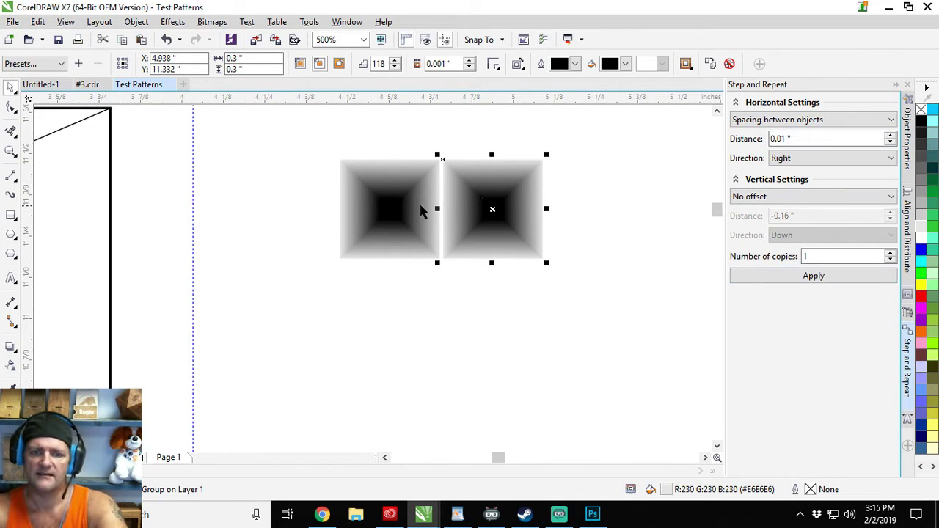
pyautogui.scroll(1, 433, 208)
pyautogui.scroll(-1, 449, 216)
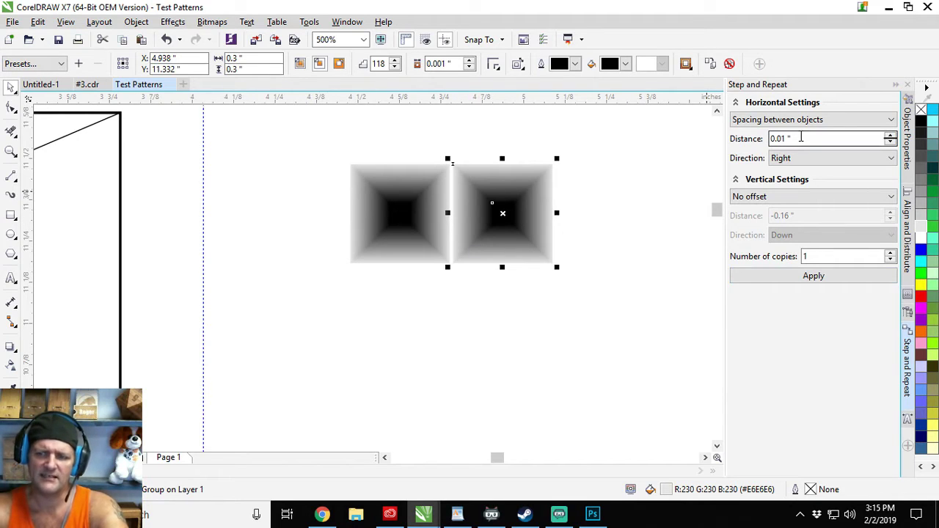
pyautogui.hotkey('ctrl', 'z')
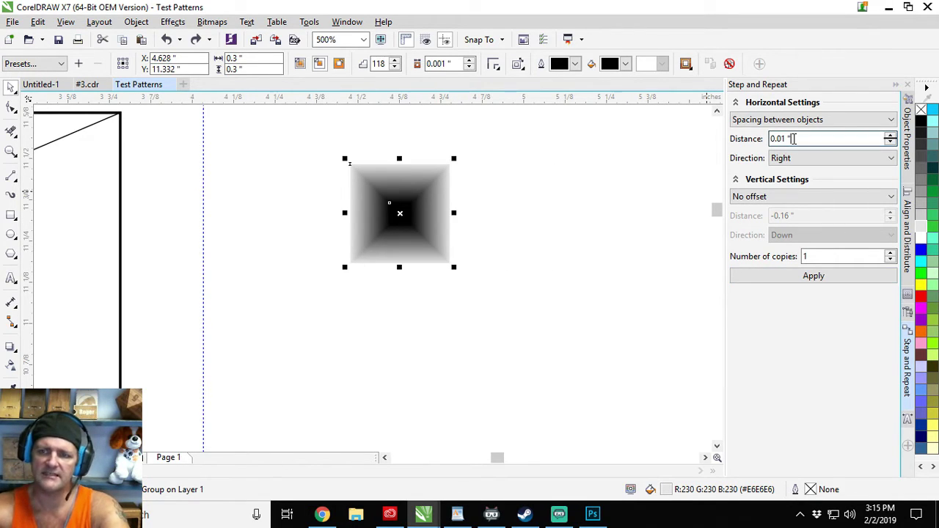
# - Create one copy of the contoured square to its right with 0.02 inch spacing between the objects
pyautogui.write('2')
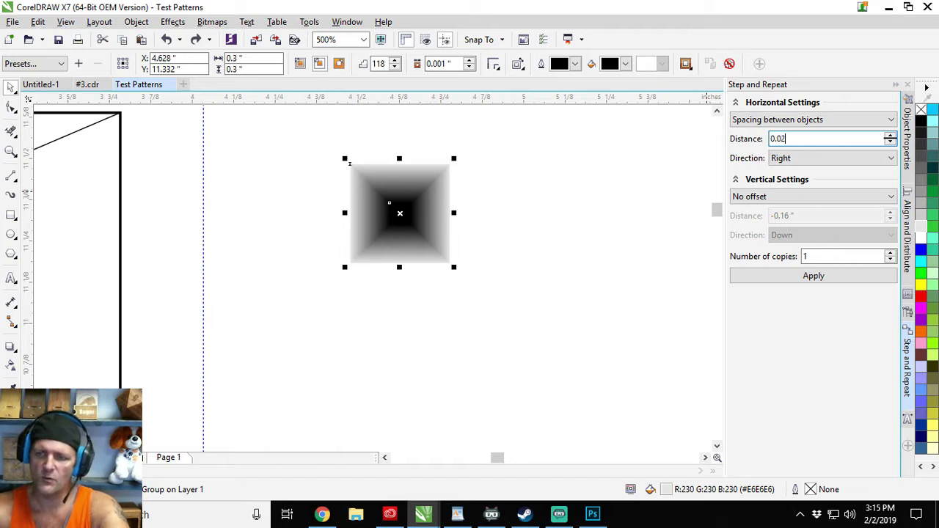
pyautogui.click(776, 279)
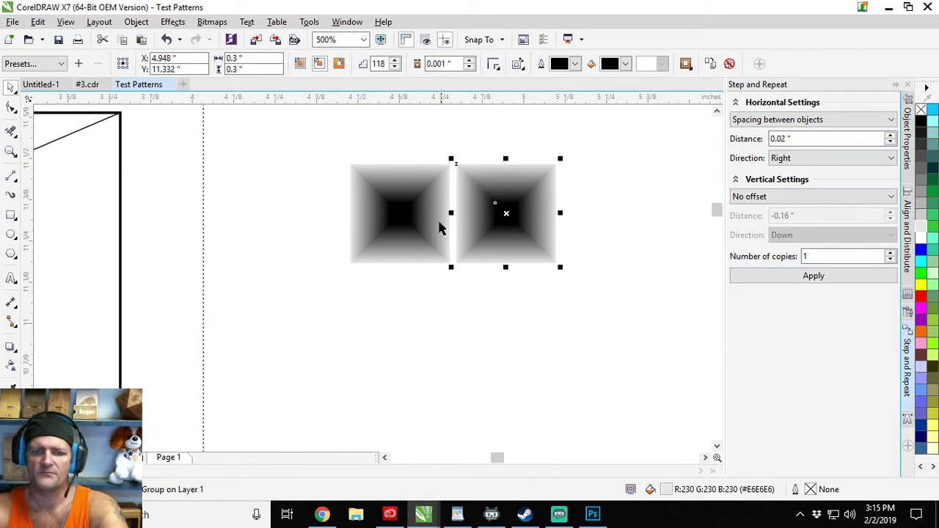
# - Create 10 more copies of the contoured square to the right with 0.02 inch spacing between objects
pyautogui.scroll(-1, 432, 210)
pyautogui.scroll(2, 422, 227)
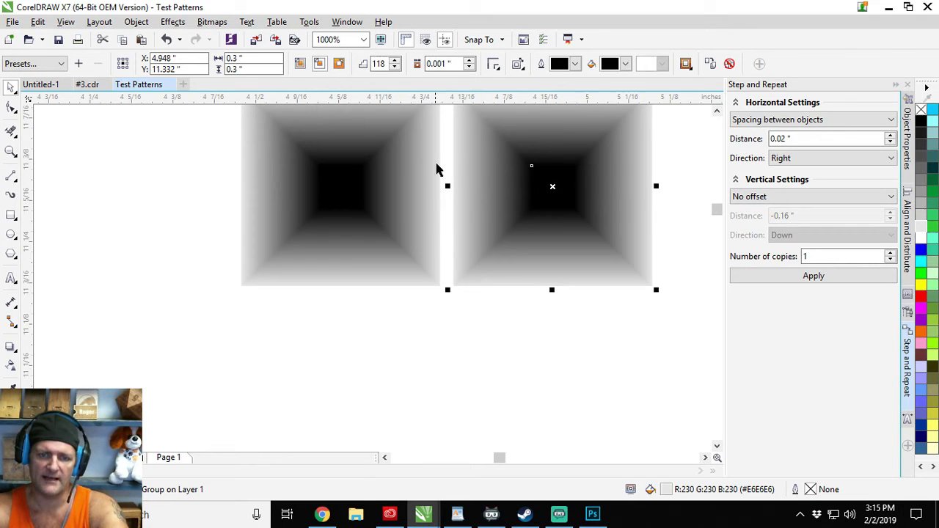
pyautogui.scroll(-1, 434, 174)
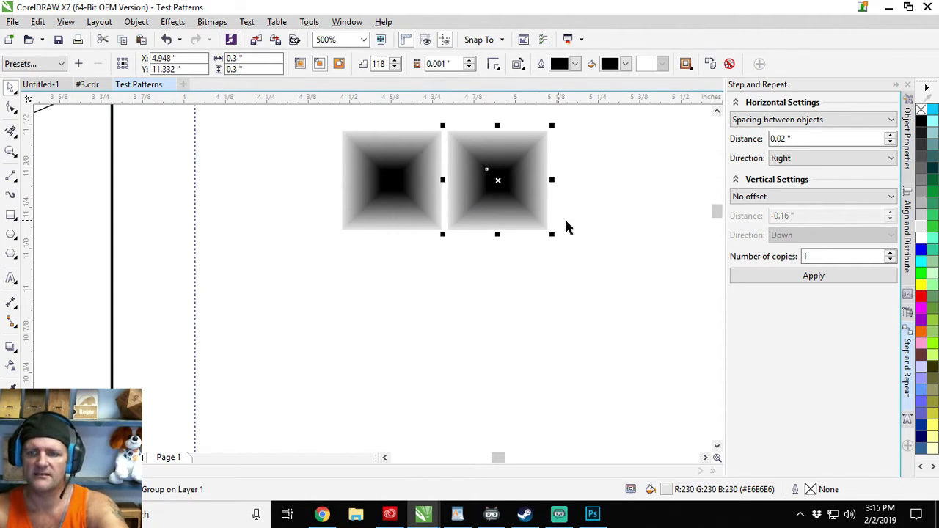
pyautogui.scroll(-2, 649, 229)
pyautogui.moveTo(649, 230); pyautogui.dragTo(399, 224)
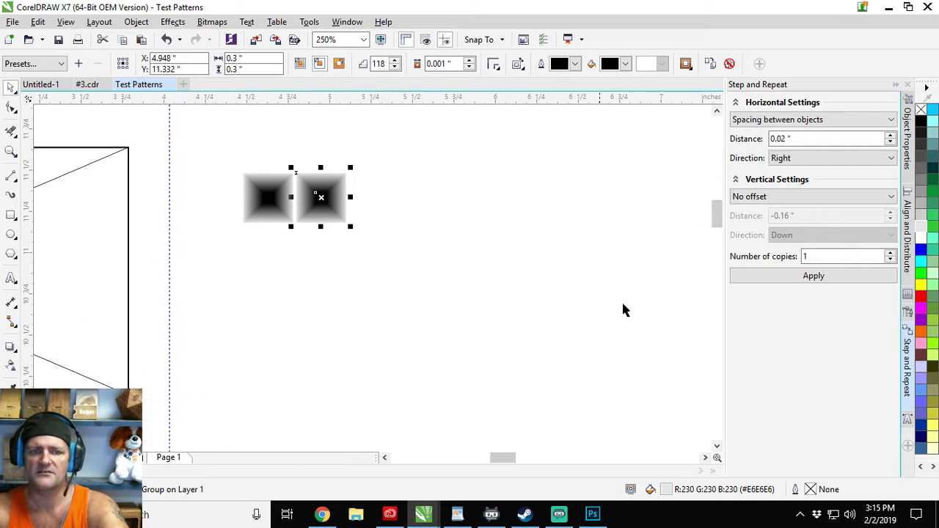
pyautogui.scroll(-2, 207, 258)
pyautogui.moveTo(207, 258); pyautogui.dragTo(408, 281)
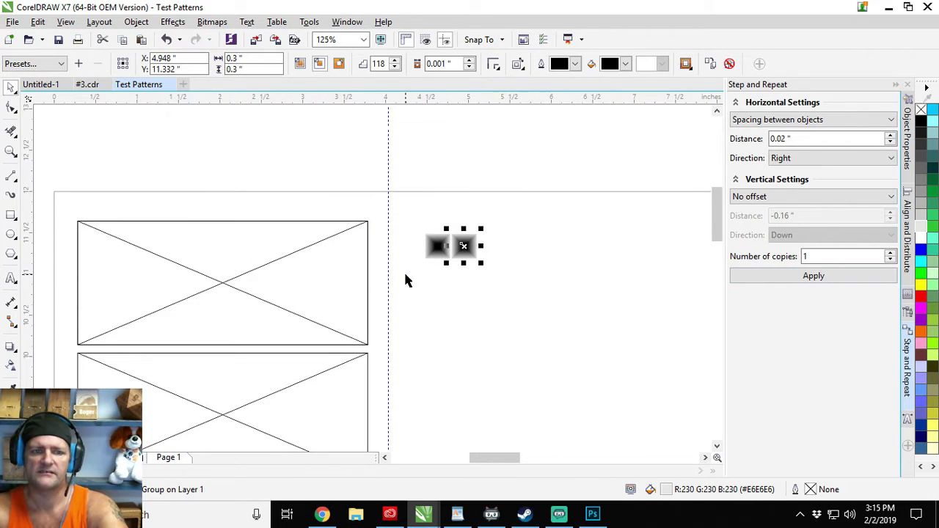
pyautogui.doubleClick(815, 256)
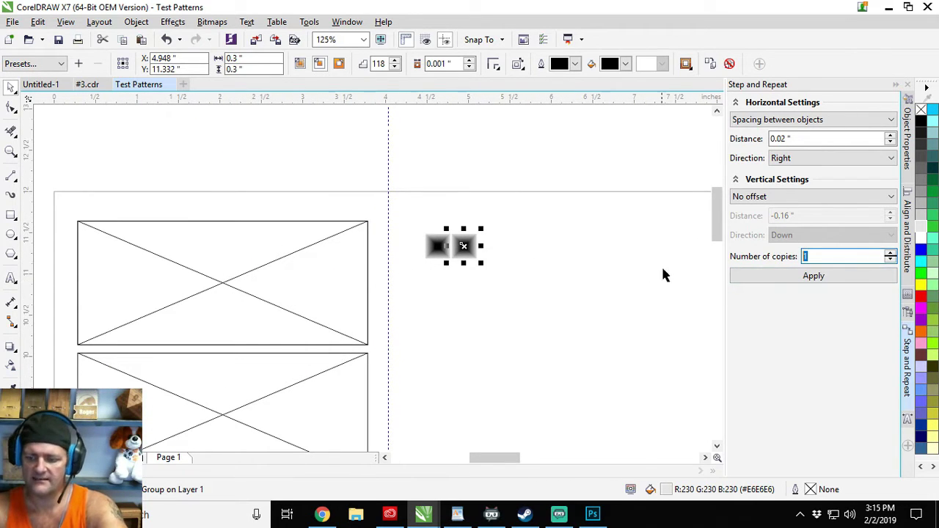
pyautogui.write('0')
pyautogui.click(789, 278)
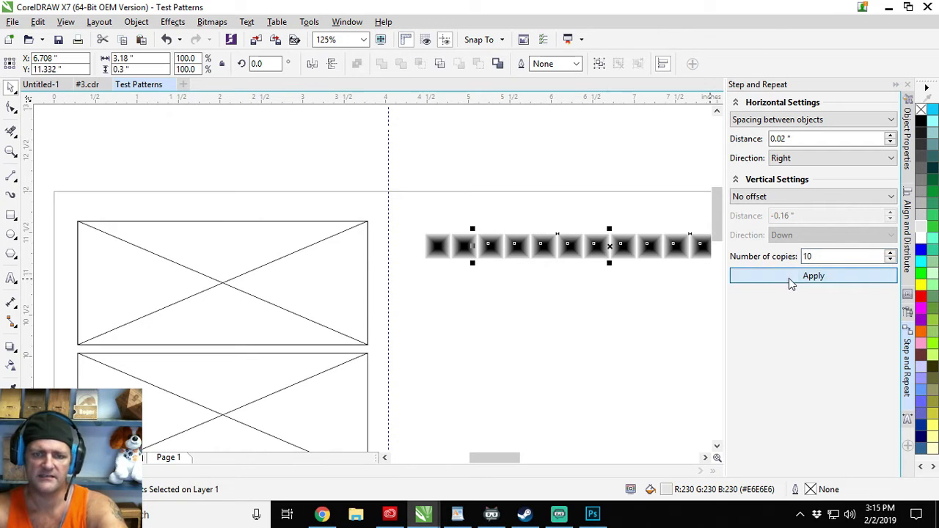
pyautogui.scroll(-1, 520, 262)
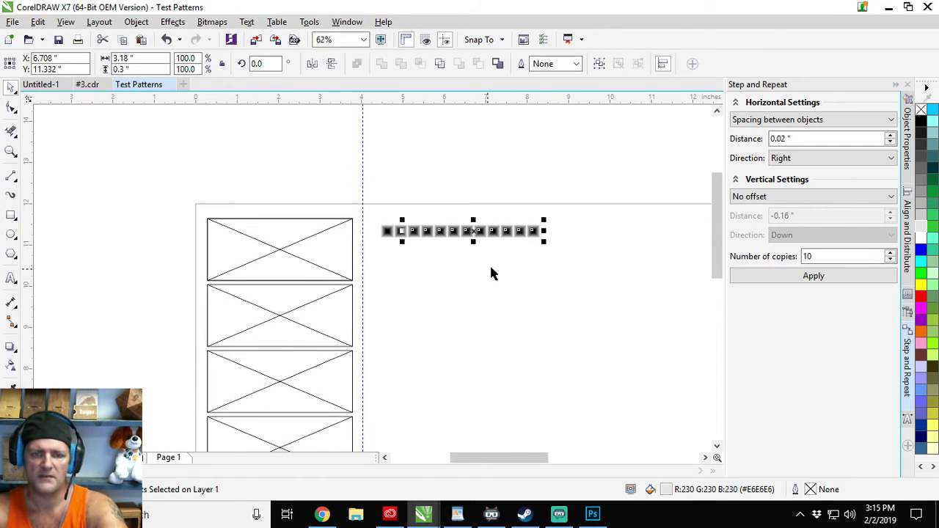
# - Repeat the whole row of contoured squares downward 5 times with 0.02 inch vertical spacing and no horizontal offset
pyautogui.click(556, 213)
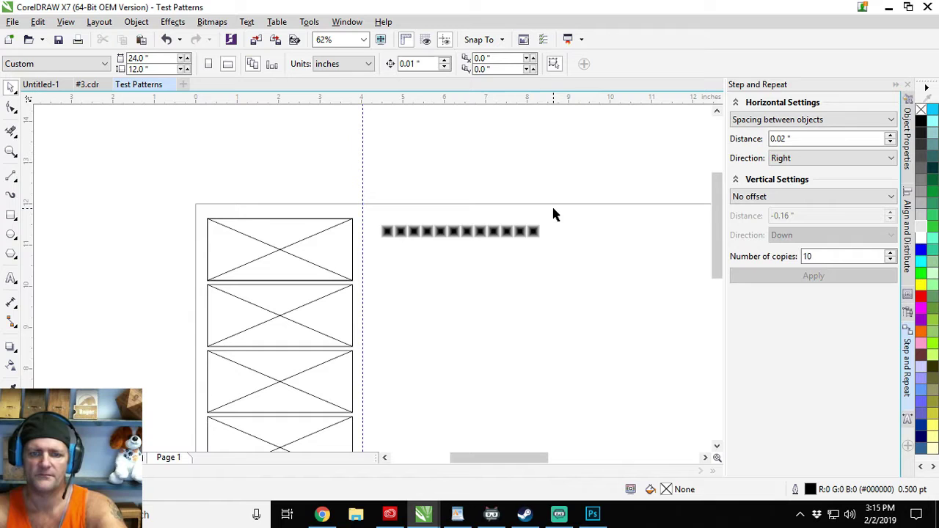
pyautogui.moveTo(549, 236); pyautogui.dragTo(373, 258)
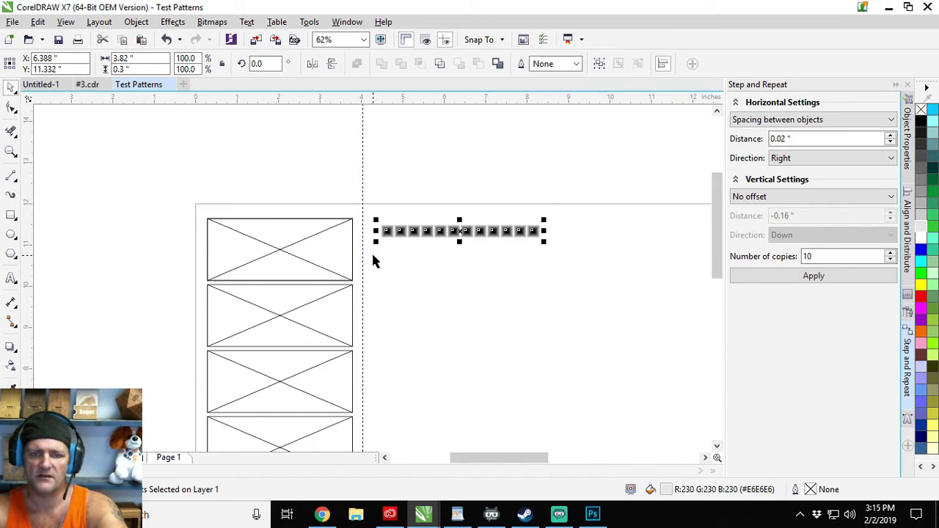
pyautogui.click(754, 121)
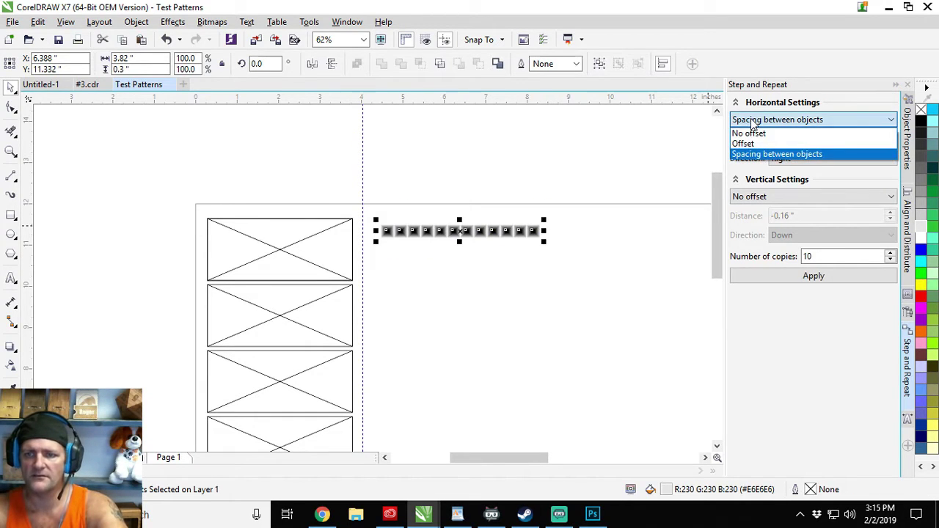
pyautogui.click(751, 133)
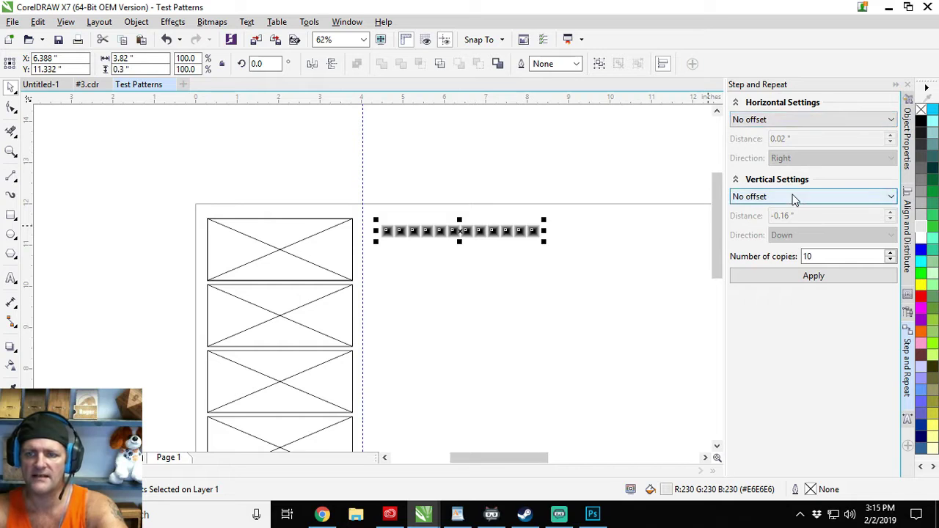
pyautogui.click(760, 196)
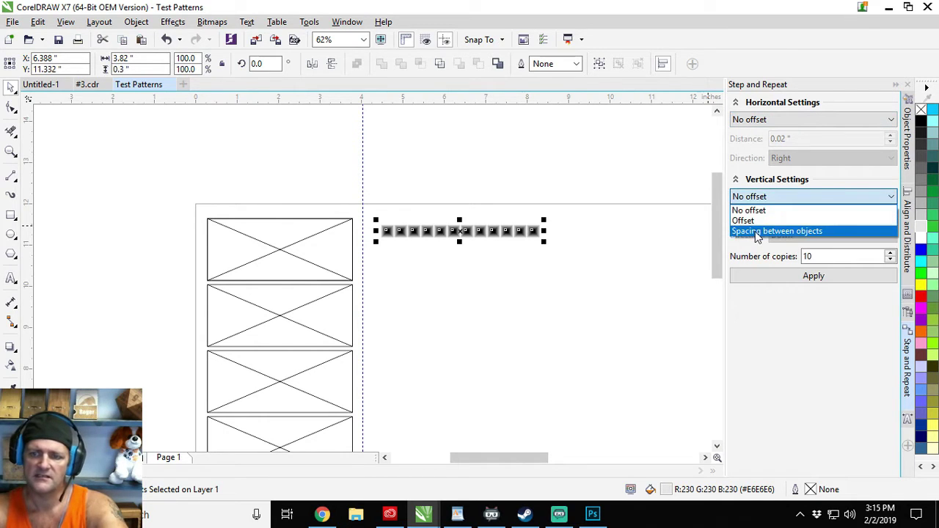
pyautogui.click(758, 231)
pyautogui.moveTo(888, 216); pyautogui.dragTo(653, 234)
pyautogui.write('.02')
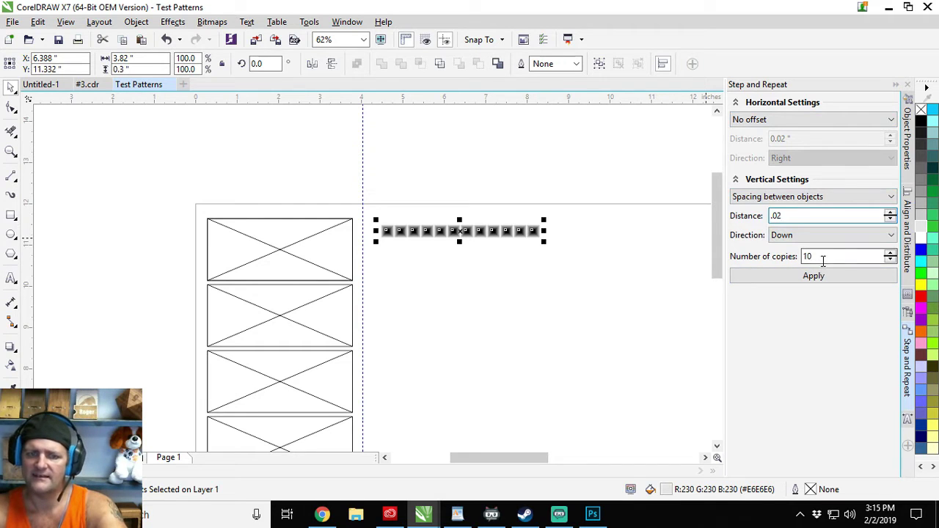
pyautogui.moveTo(821, 257); pyautogui.dragTo(724, 255)
pyautogui.write('5')
pyautogui.click(806, 276)
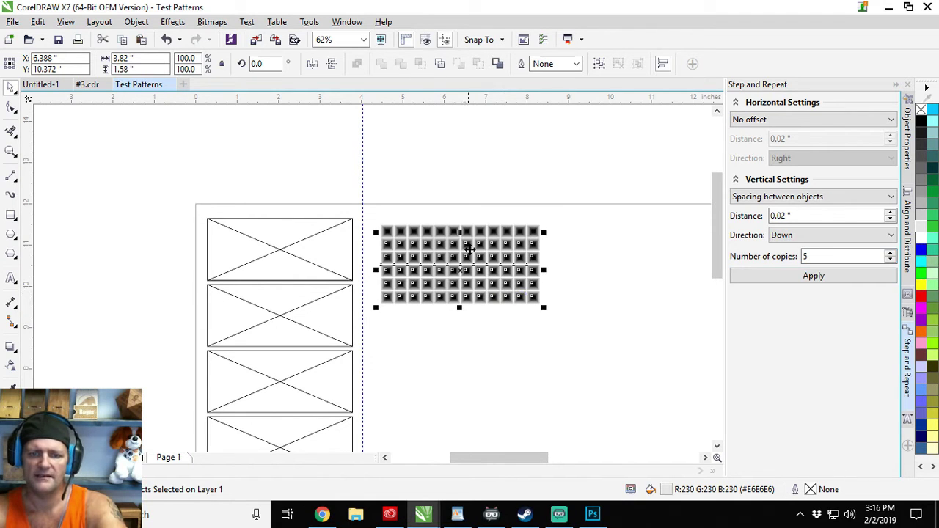
# - Place a copy of the entire grid of contoured squares inside the uppermost PowerClip frame
pyautogui.click(551, 198)
pyautogui.moveTo(559, 199); pyautogui.dragTo(372, 320)
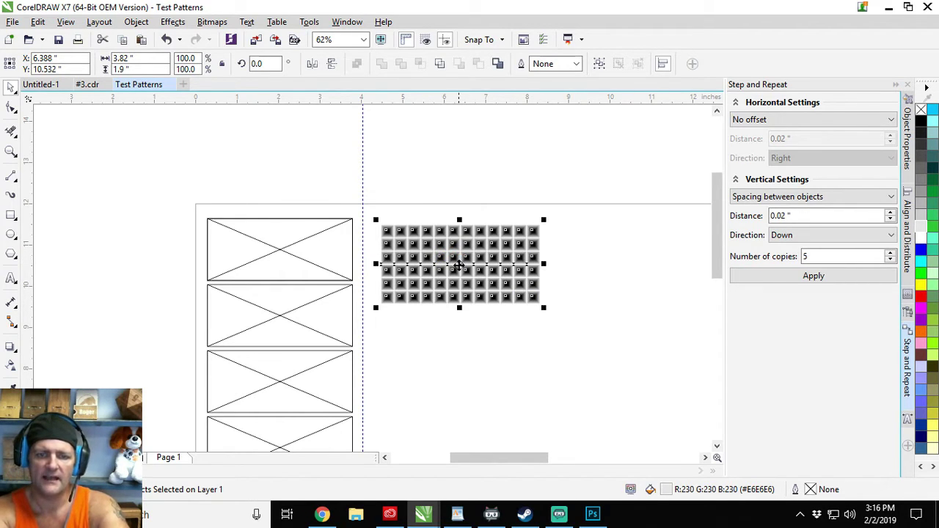
pyautogui.moveTo(459, 264); pyautogui.dragTo(279, 249)
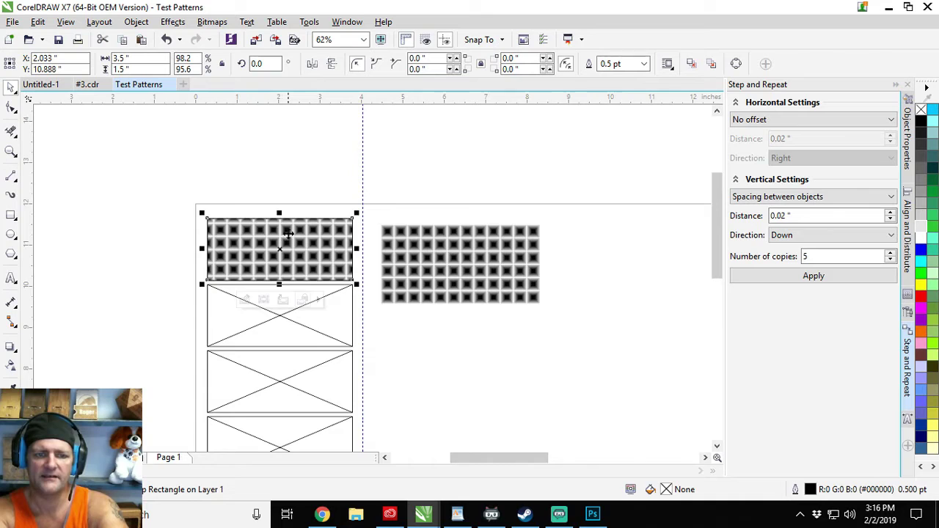
pyautogui.scroll(2, 288, 233)
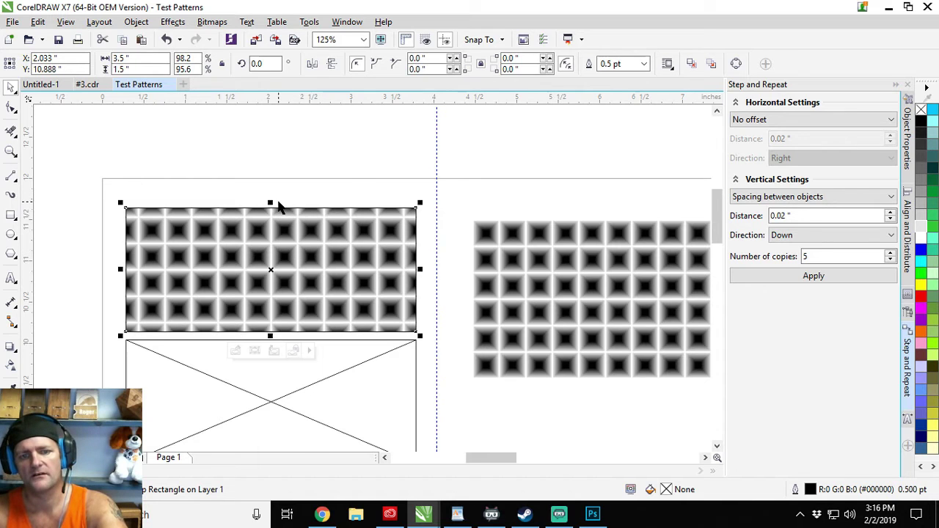
pyautogui.scroll(-2, 279, 208)
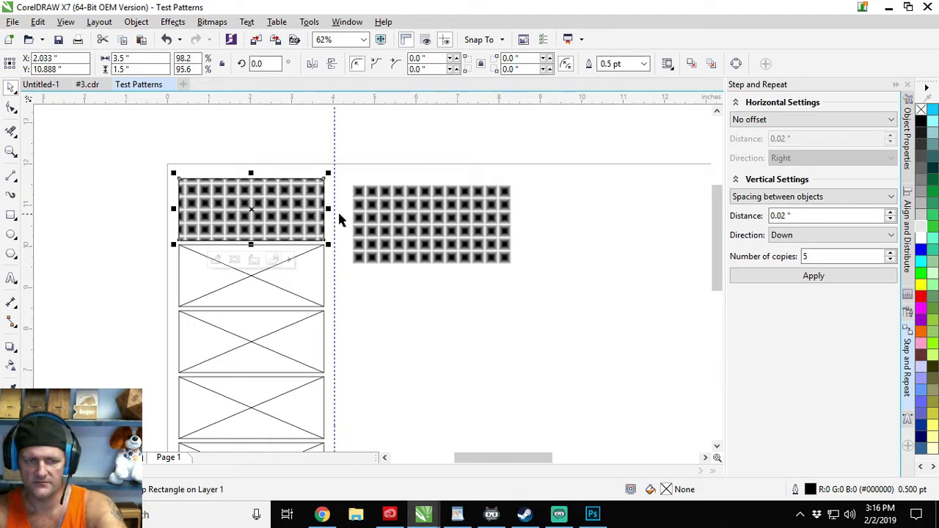
# - Delete the loose grid beside the frames except for its upper-left contoured square
pyautogui.moveTo(539, 294); pyautogui.dragTo(368, 175)
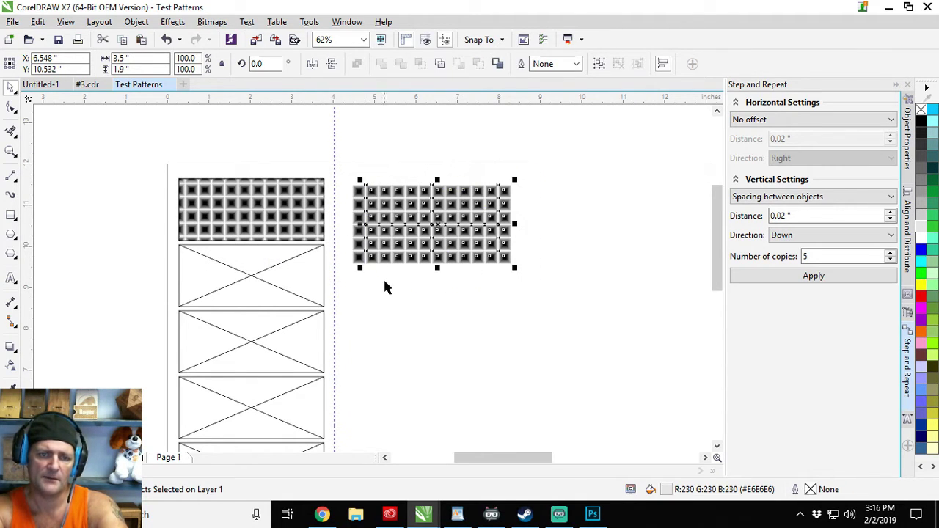
pyautogui.press('Delete')
pyautogui.moveTo(353, 233); pyautogui.dragTo(341, 201)
pyautogui.press('Delete')
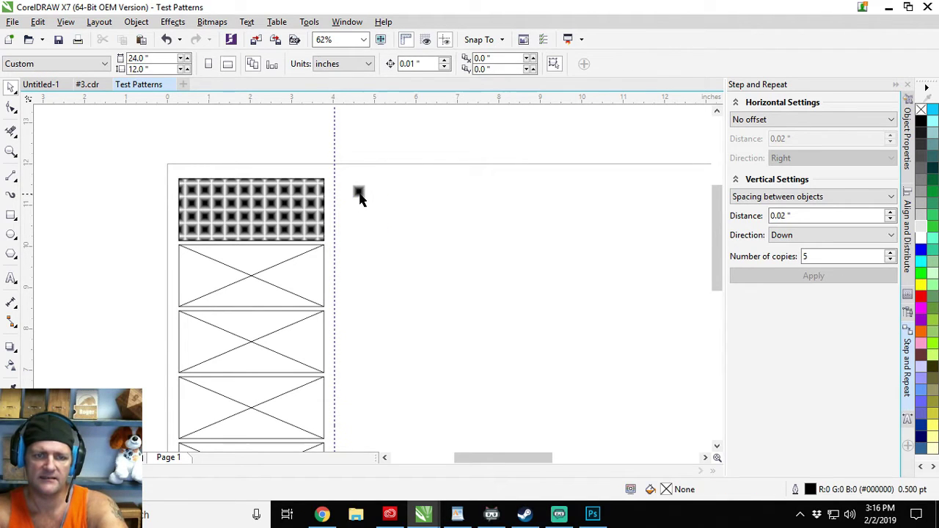
# - Open the Contour settings for the remaining loose square and delete that square from the page
pyautogui.click(358, 194)
pyautogui.scroll(3, 358, 192)
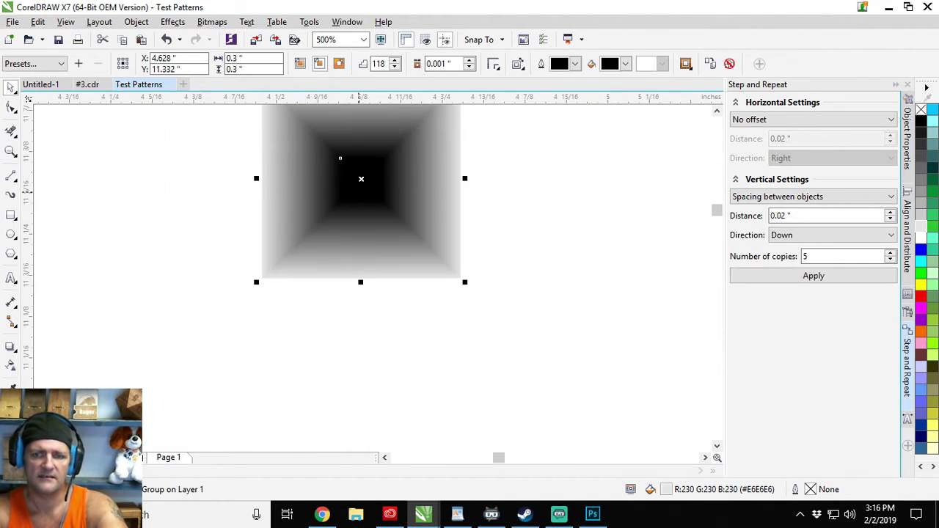
pyautogui.click(908, 297)
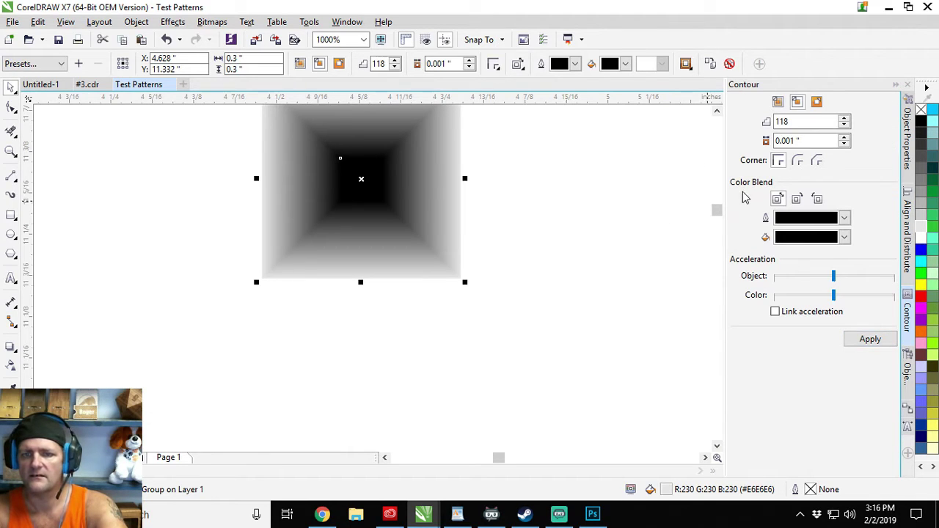
pyautogui.scroll(-2, 394, 163)
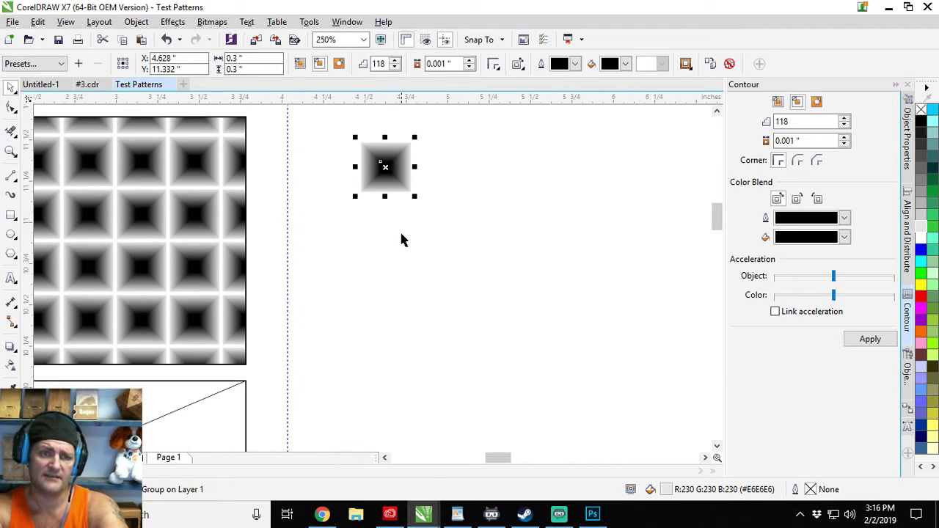
pyautogui.press('Delete')
# - Draw a 0.3 by 0.3 inch square beside the filled frame and give it a light grey #E6E6E6 outline
pyautogui.press('F6')
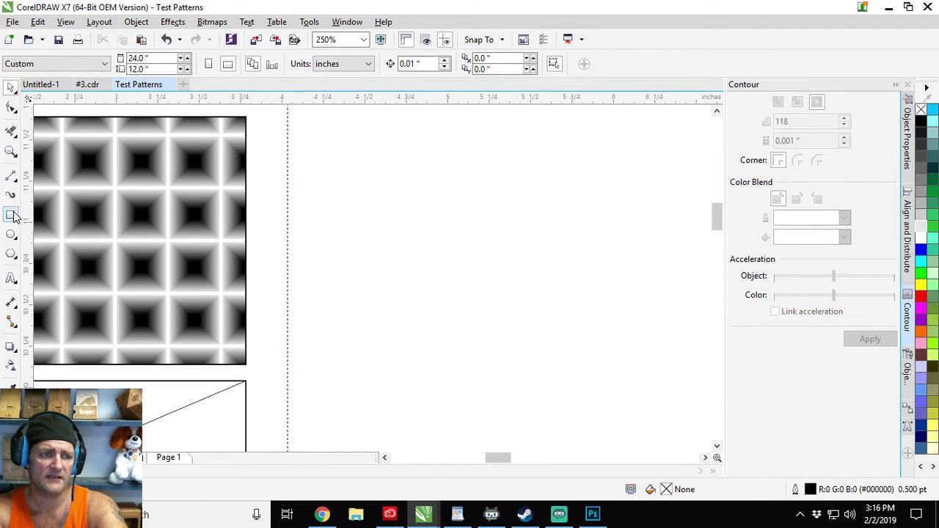
pyautogui.moveTo(317, 153); pyautogui.dragTo(358, 189)
pyautogui.doubleClick(122, 58)
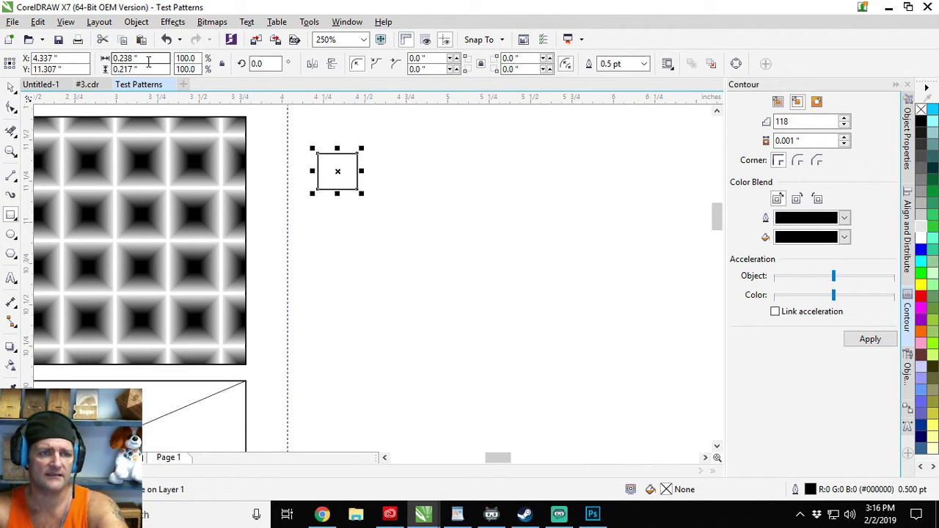
pyautogui.write('0.3')
pyautogui.press('Tab')
pyautogui.write('0.3')
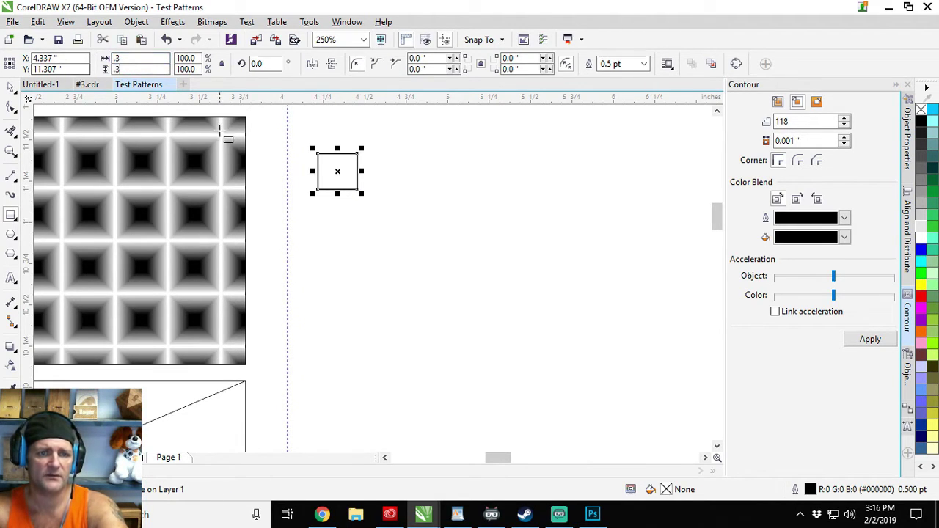
pyautogui.press('Return')
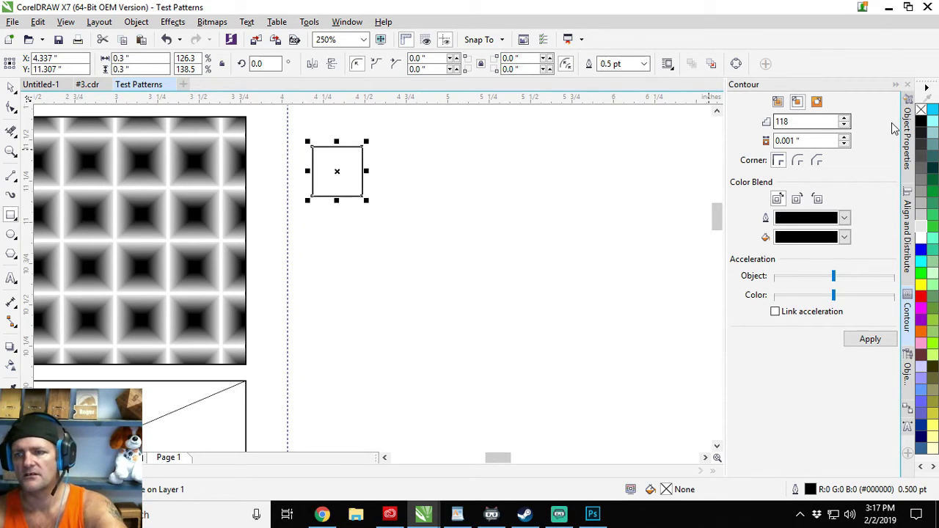
pyautogui.rightClick(926, 230)
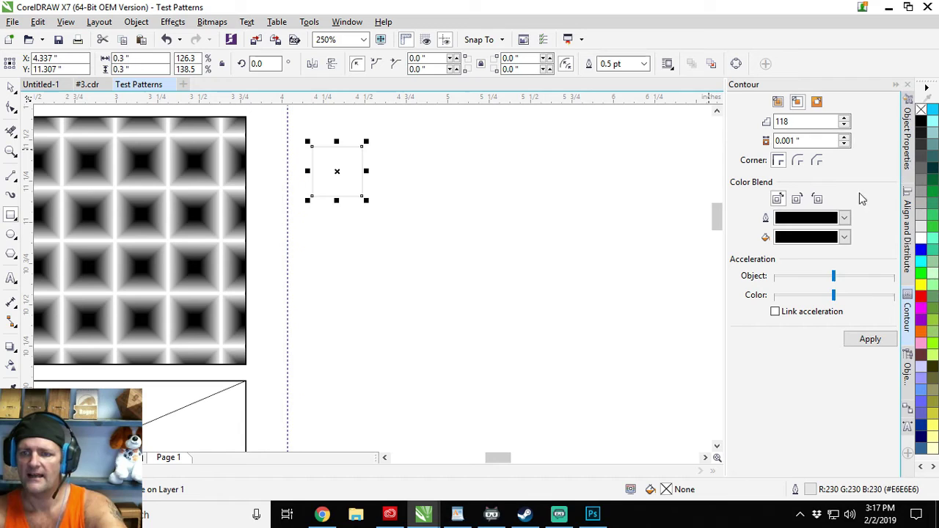
# - Try contouring the square with a 0.001 inch offset, first inside with 118 steps and then to the center
pyautogui.click(870, 340)
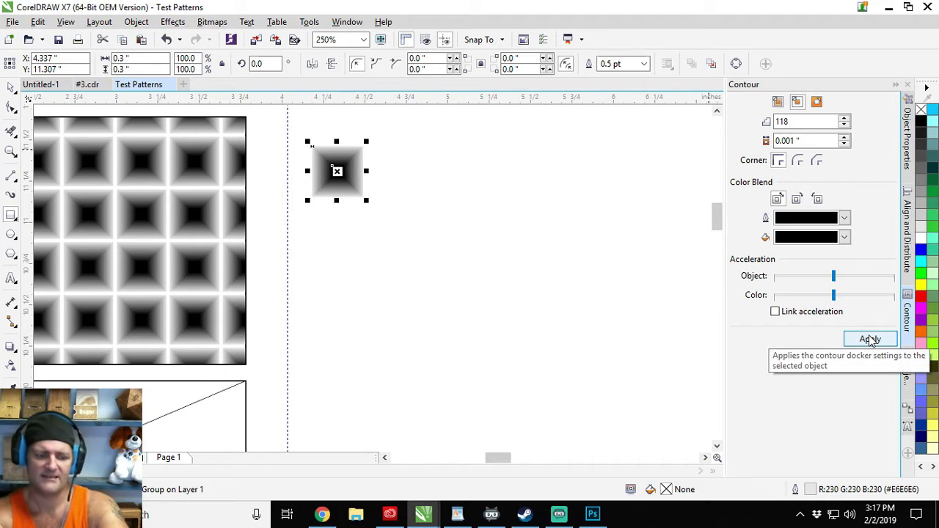
pyautogui.hotkey('ctrl', 'z')
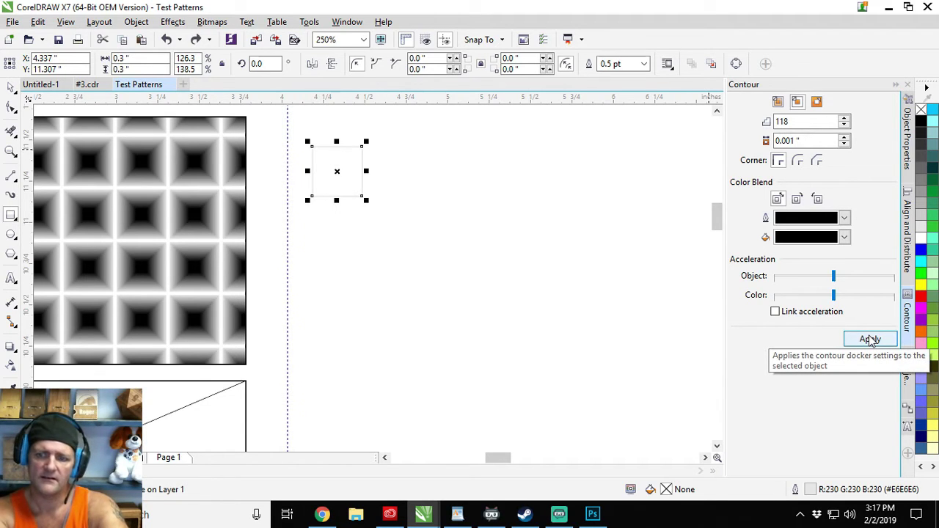
pyautogui.click(779, 106)
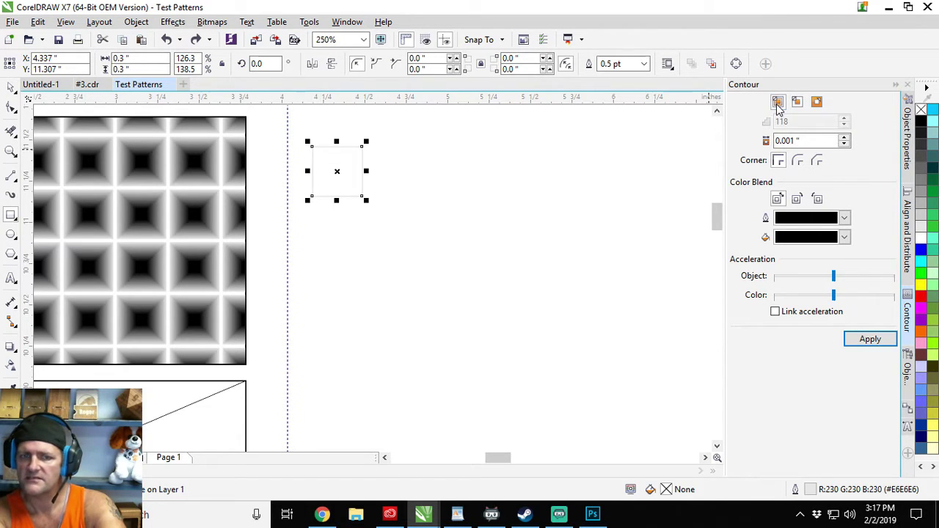
pyautogui.click(870, 342)
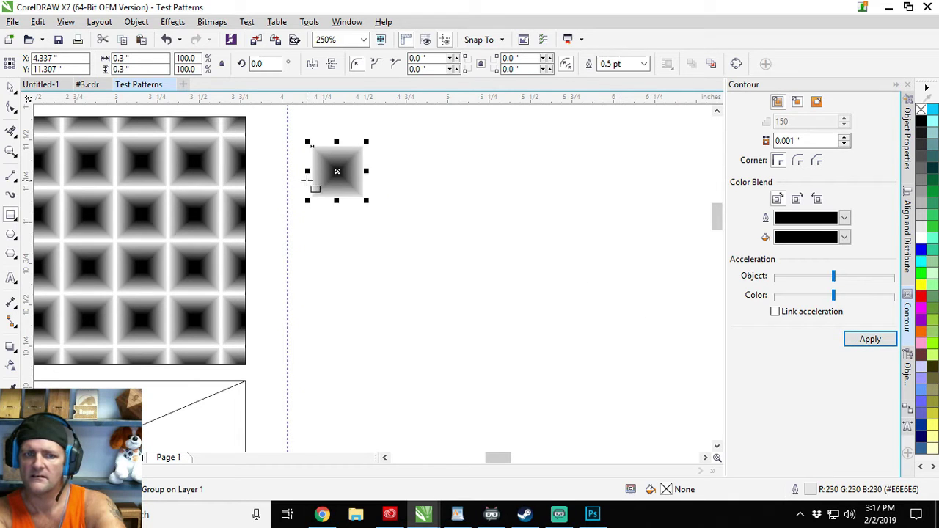
pyautogui.moveTo(282, 167); pyautogui.dragTo(435, 203)
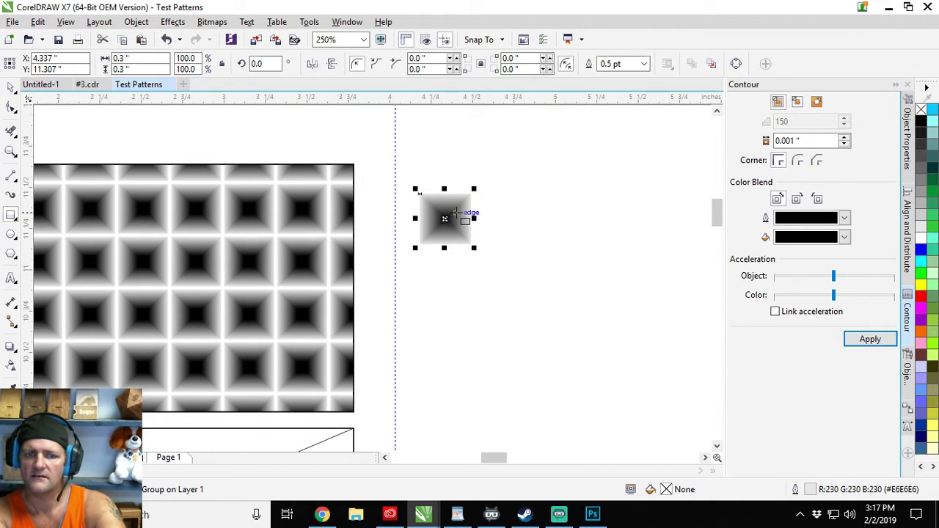
pyautogui.click(435, 203)
pyautogui.scroll(-2, 435, 204)
pyautogui.scroll(2, 456, 213)
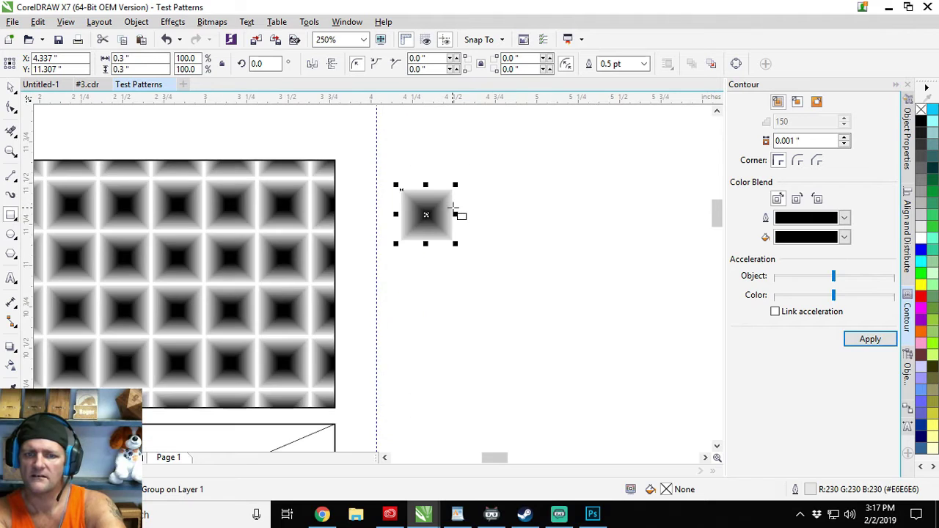
pyautogui.hotkey('ctrl', 'z')
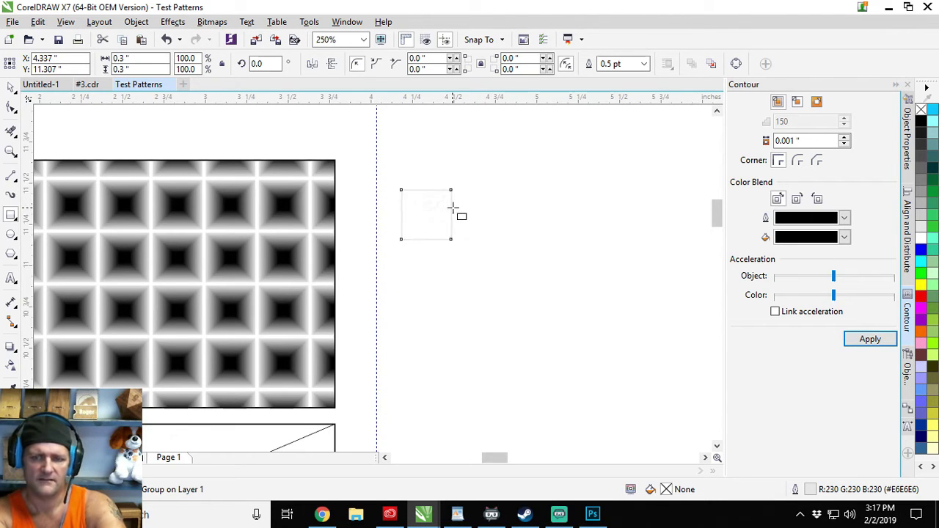
# - Set the contour's fill colour to white and give the 0.3 inch square a black outline
pyautogui.click(844, 236)
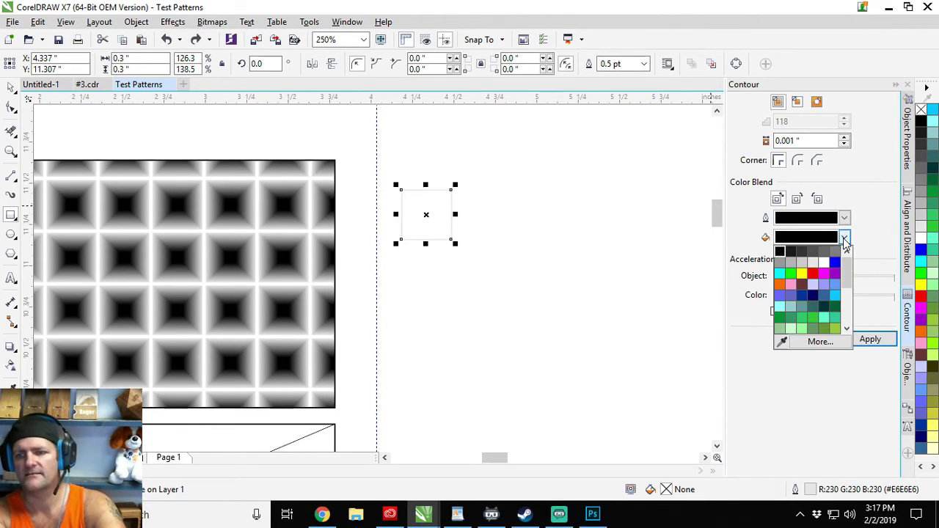
pyautogui.click(823, 262)
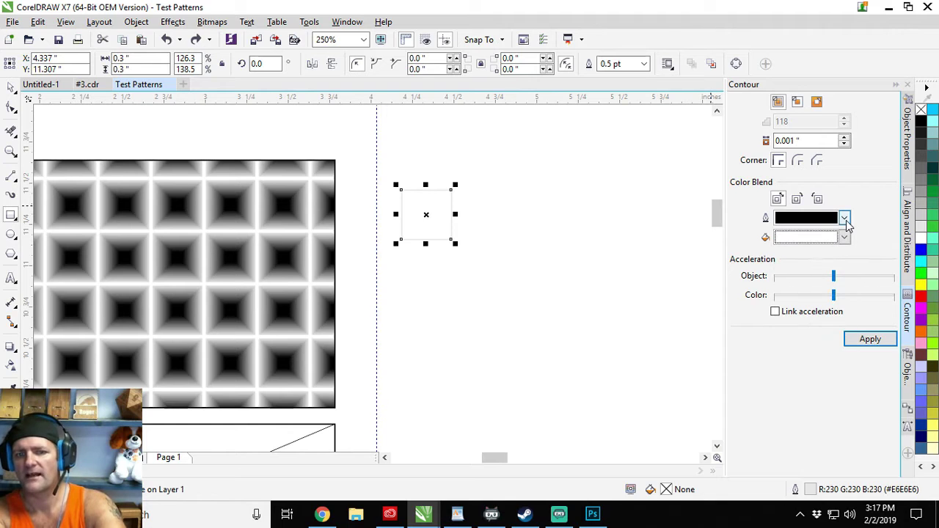
pyautogui.click(870, 339)
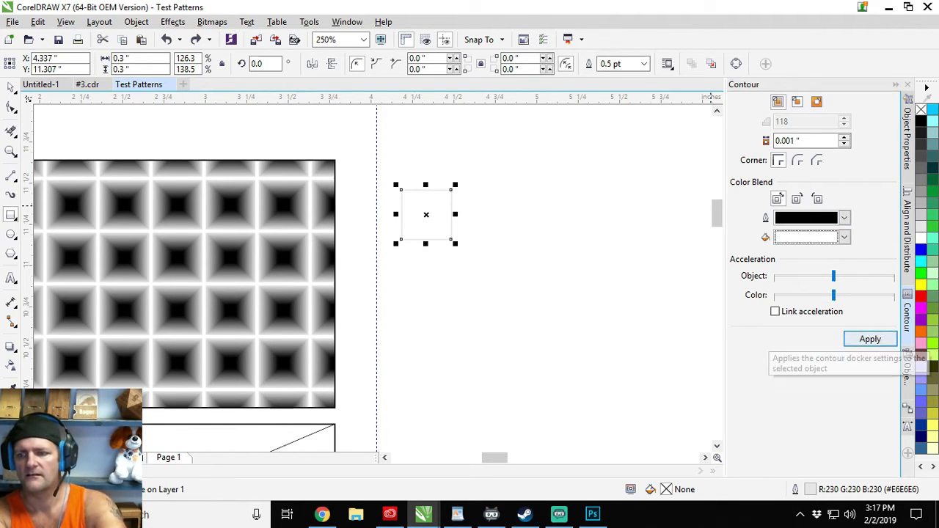
pyautogui.rightClick(919, 125)
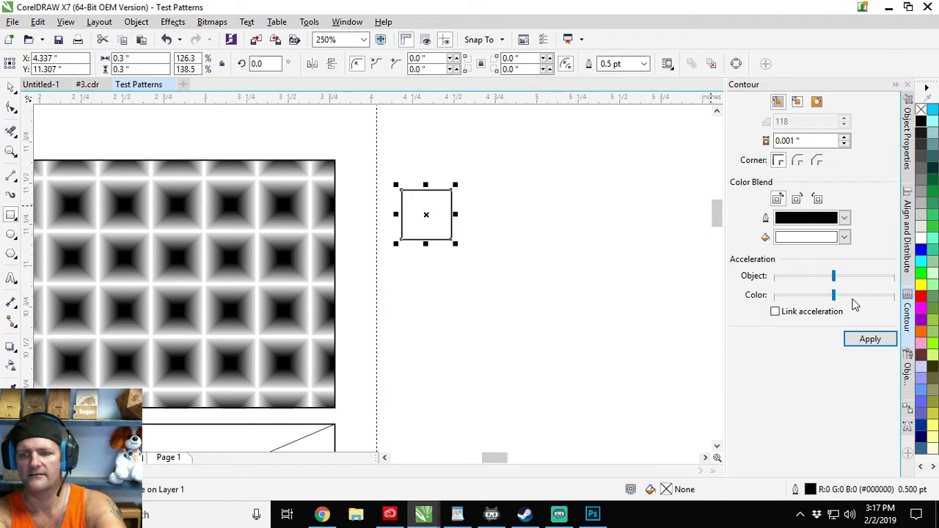
# - Contour the square to the center with a 0.001 inch offset, using white for both the contour outline and fill colours
pyautogui.click(869, 339)
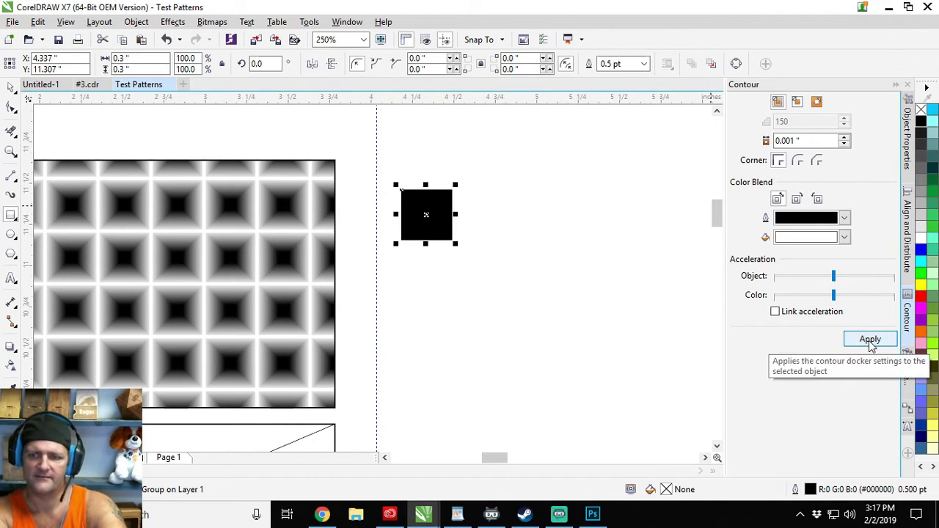
pyautogui.hotkey('ctrl', 'z')
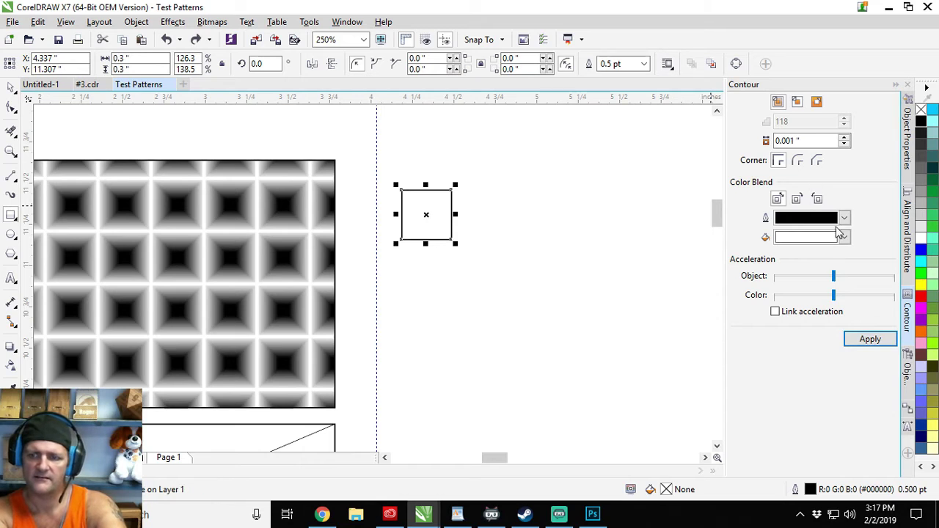
pyautogui.click(843, 217)
pyautogui.click(821, 241)
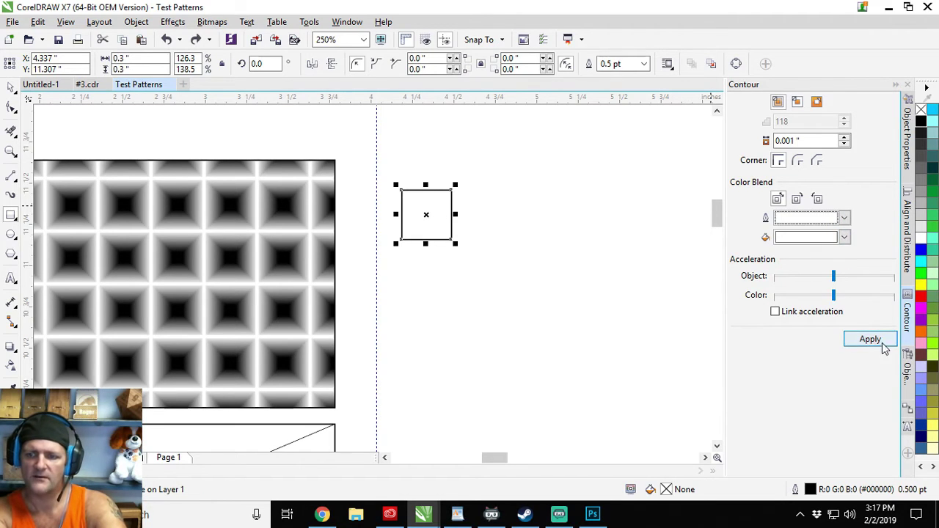
pyautogui.click(870, 340)
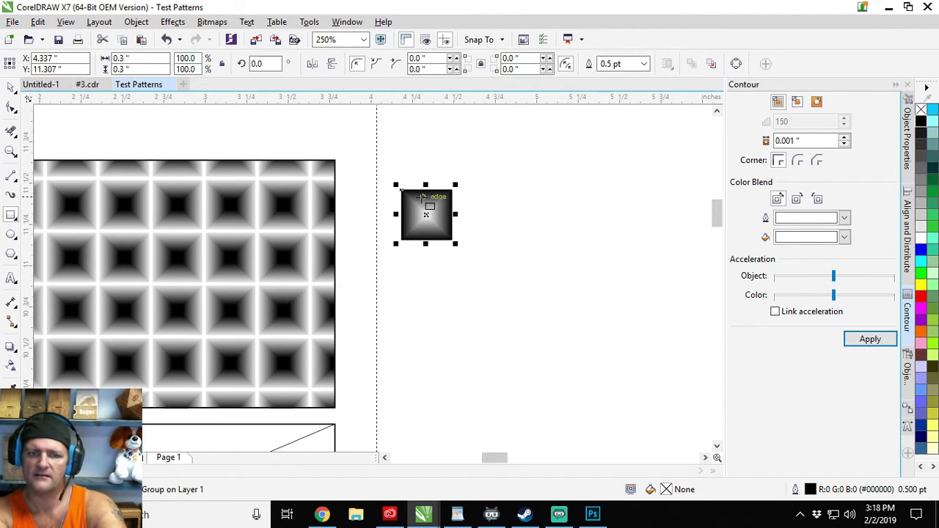
# - Step and repeat the contoured square downward with 5 copies spaced 0.02 inch apart and no horizontal offset
pyautogui.scroll(2, 423, 197)
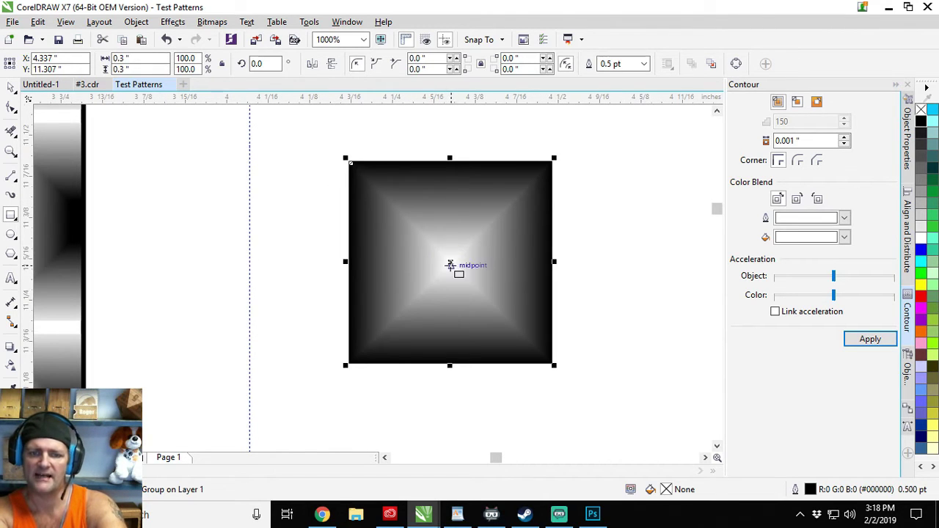
pyautogui.scroll(-2, 438, 266)
pyautogui.scroll(-2, 426, 286)
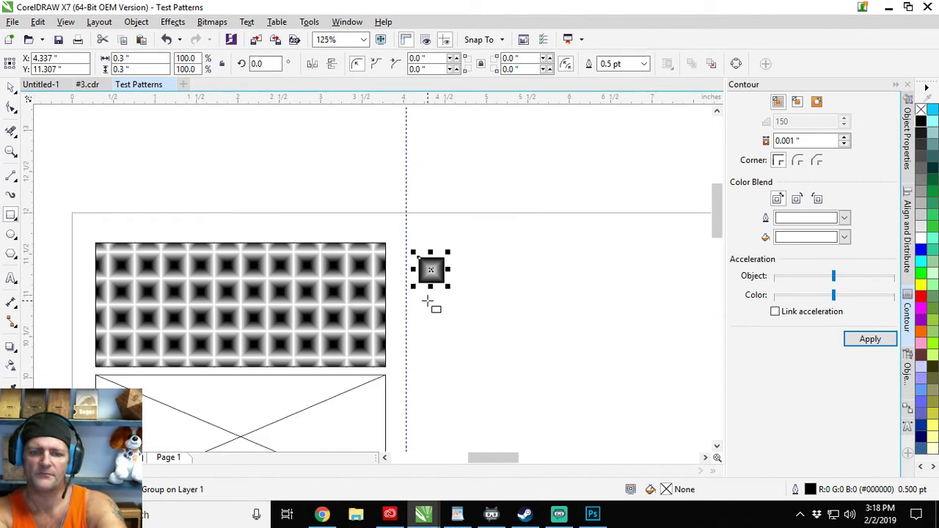
pyautogui.click(909, 411)
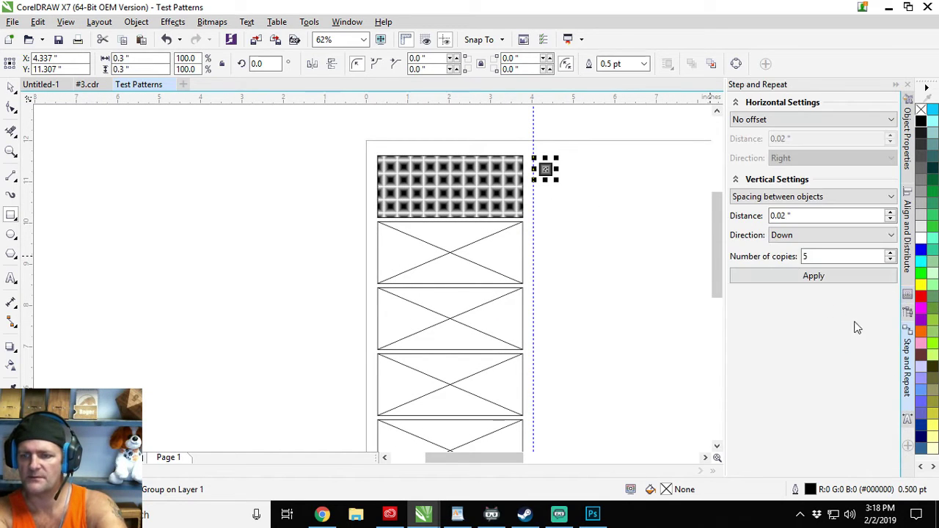
pyautogui.click(809, 274)
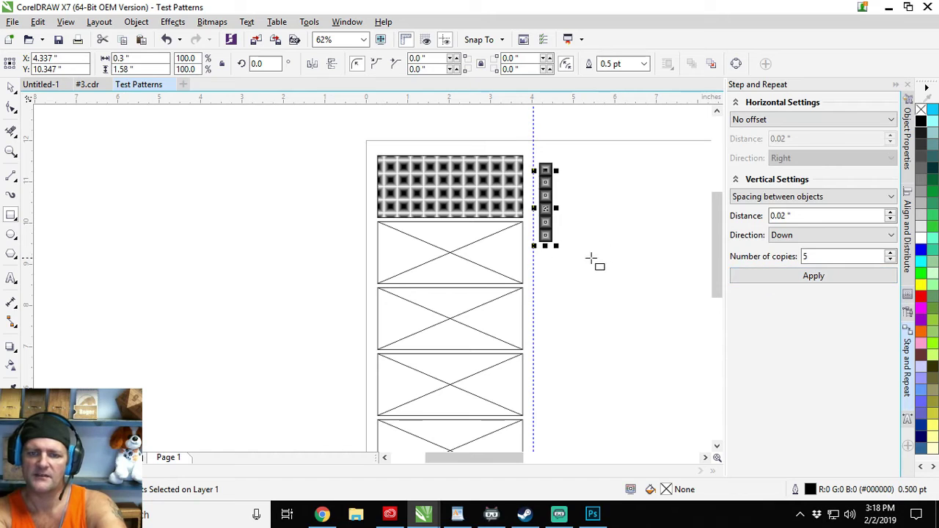
# - Set Step and Repeat to no vertical offset, 0.02 inch horizontal spacing between objects to the right, and 10 copies
pyautogui.moveTo(568, 262); pyautogui.dragTo(539, 150)
pyautogui.click(814, 196)
pyautogui.click(739, 211)
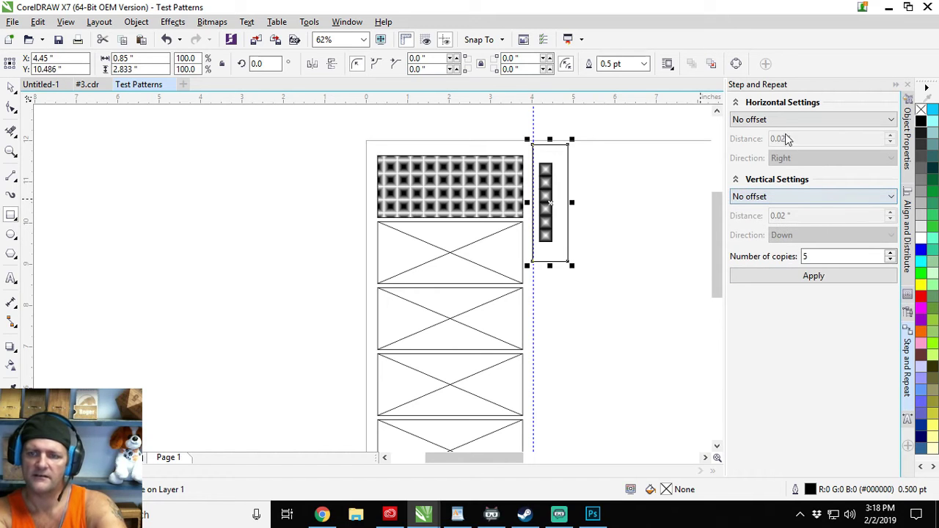
pyautogui.click(780, 119)
pyautogui.click(751, 154)
pyautogui.doubleClick(824, 257)
pyautogui.write('10')
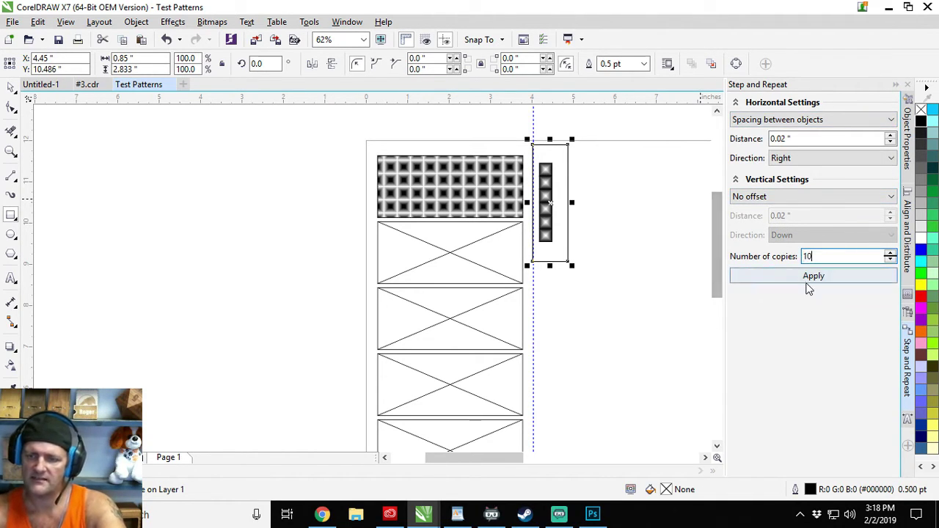
pyautogui.click(803, 277)
pyautogui.hscroll(3, 587, 286)
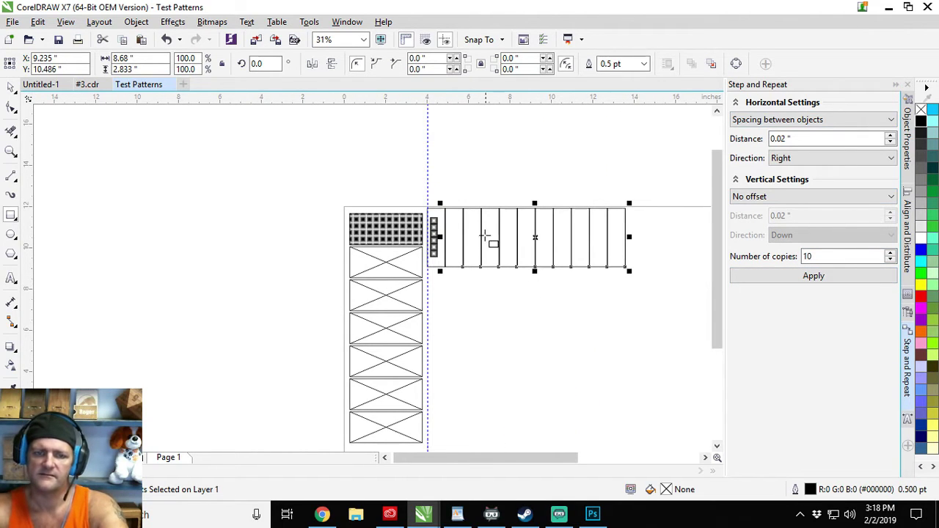
pyautogui.scroll(1, 484, 236)
pyautogui.scroll(-1, 485, 237)
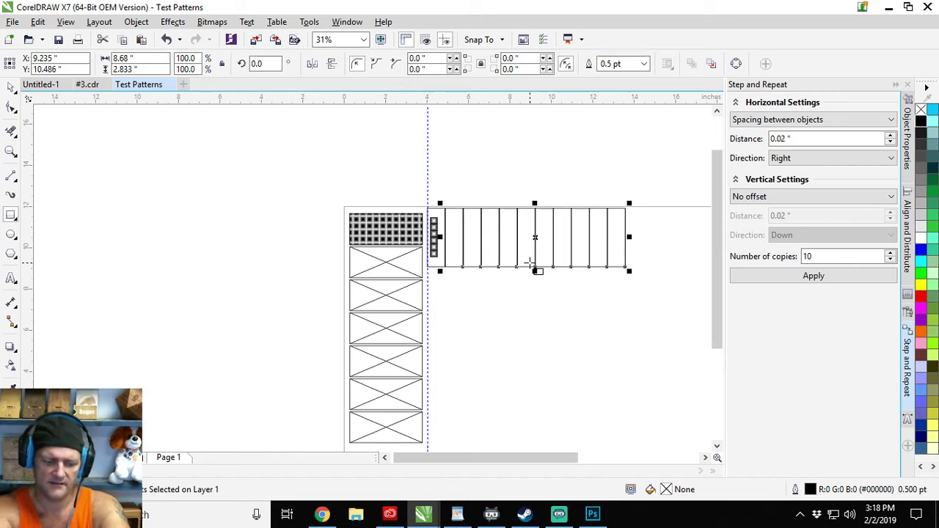
pyautogui.hotkey('ctrl', 'z')
pyautogui.press('Escape')
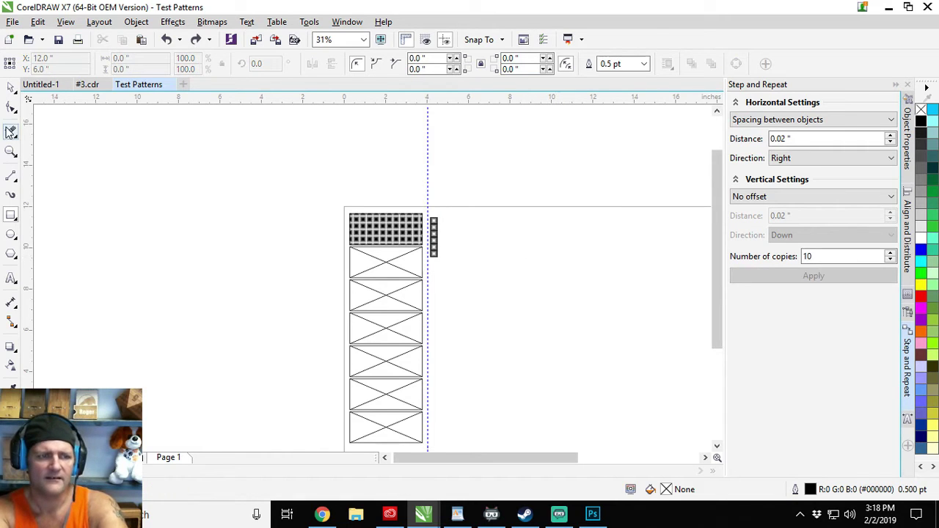
# - Select the whole column of contoured squares and repeat it 10 times to the right with 0.02 inch spacing
pyautogui.click(11, 87)
pyautogui.moveTo(445, 207); pyautogui.dragTo(432, 270)
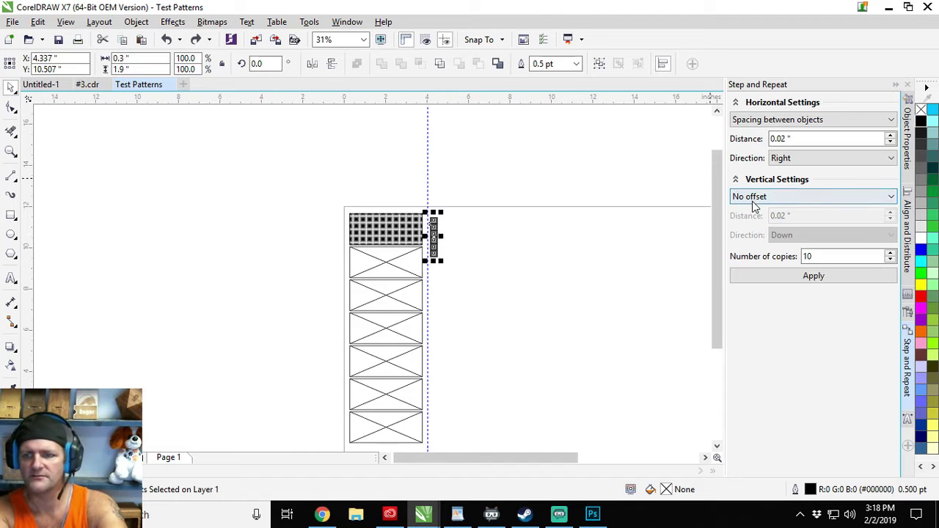
pyautogui.click(800, 276)
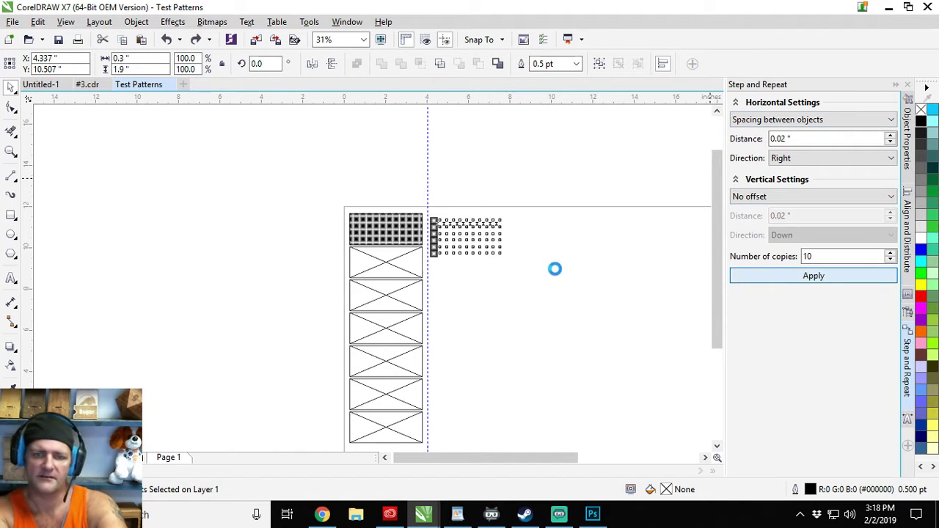
# - Select the whole grid of contoured squares and place it inside the second PowerClip frame, directly below the filled one
pyautogui.scroll(1, 473, 239)
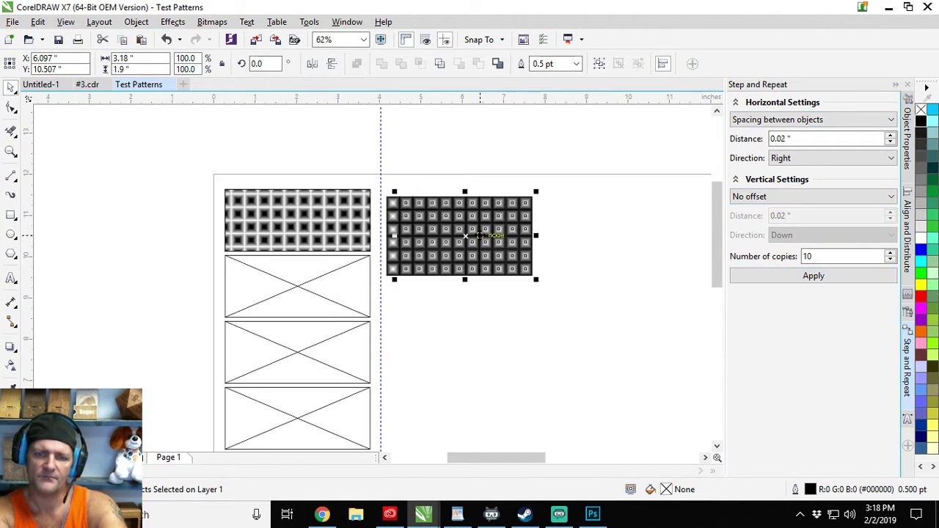
pyautogui.scroll(3, 474, 236)
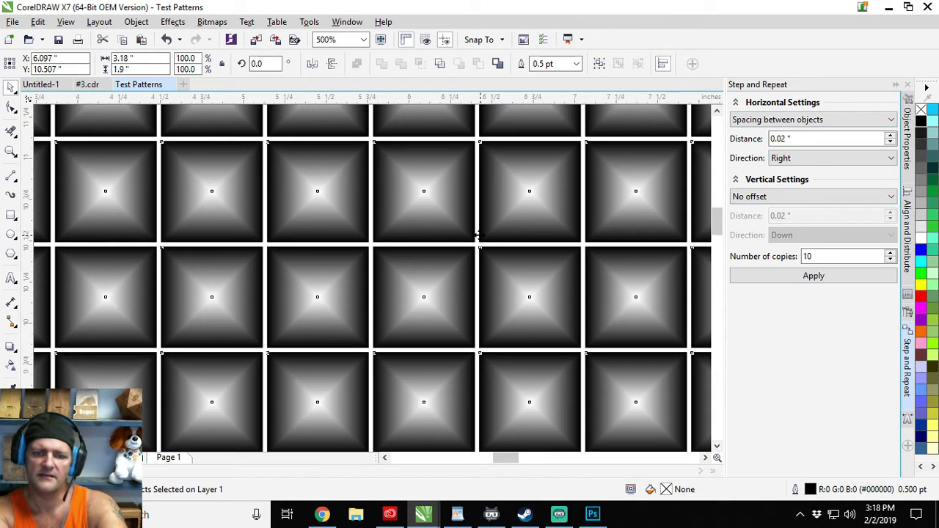
pyautogui.scroll(-1, 478, 235)
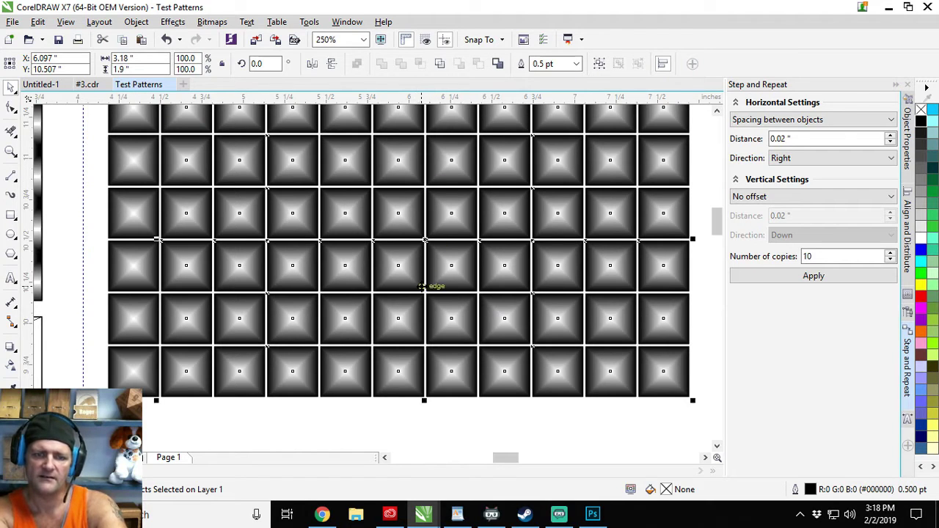
pyautogui.scroll(-2, 426, 272)
pyautogui.moveTo(403, 268); pyautogui.dragTo(482, 262)
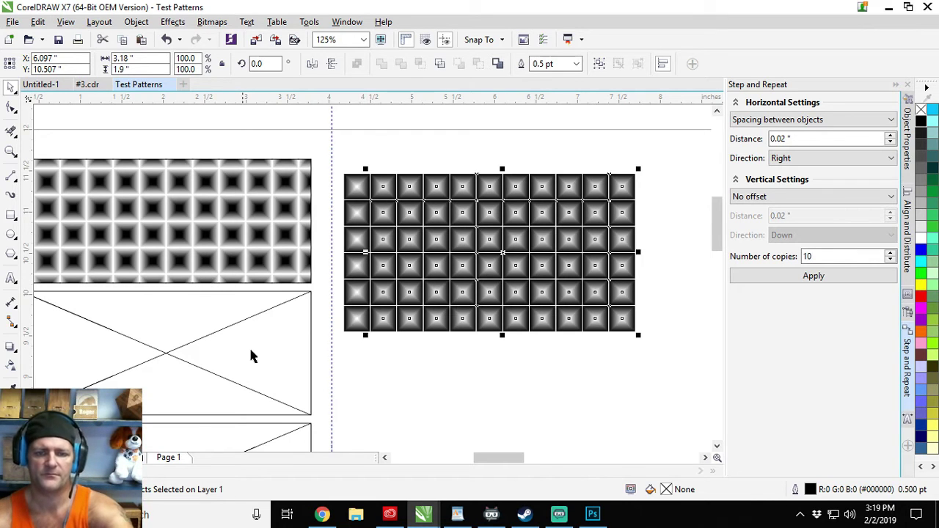
pyautogui.scroll(-2, 356, 336)
pyautogui.moveTo(372, 323); pyautogui.dragTo(442, 290)
pyautogui.moveTo(592, 190); pyautogui.dragTo(417, 329)
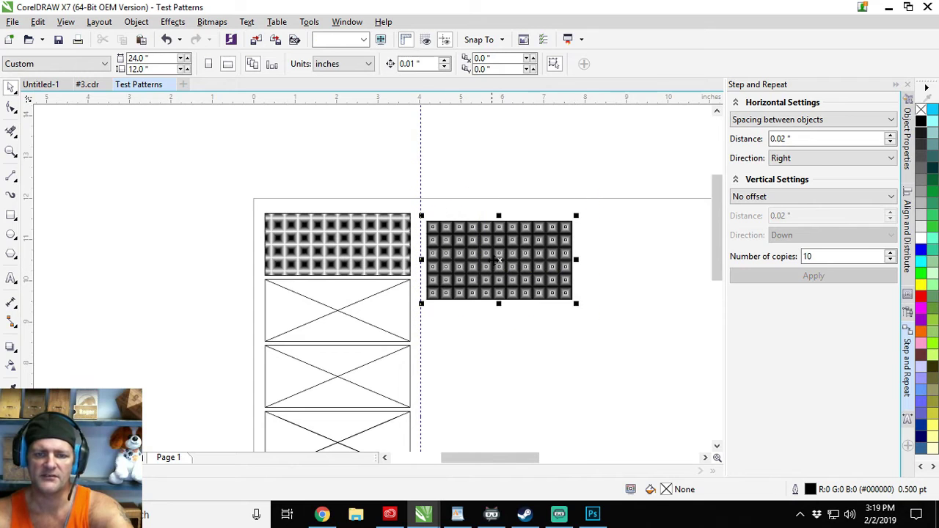
pyautogui.moveTo(499, 256); pyautogui.dragTo(342, 308)
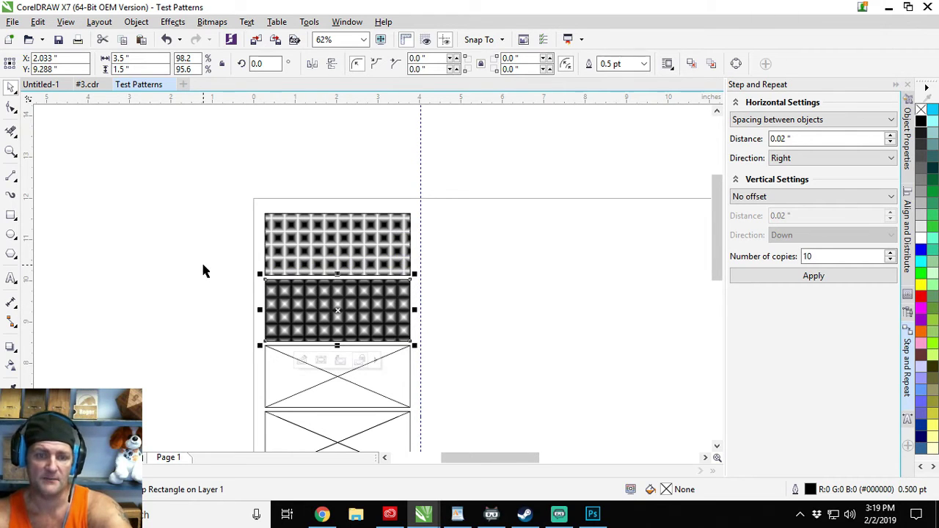
pyautogui.click(525, 348)
# - Draw a circle in the empty area beside the frames and set its diameter to 0.3 inch with the proportions locked
pyautogui.scroll(-3, 438, 199)
pyautogui.scroll(2, 407, 168)
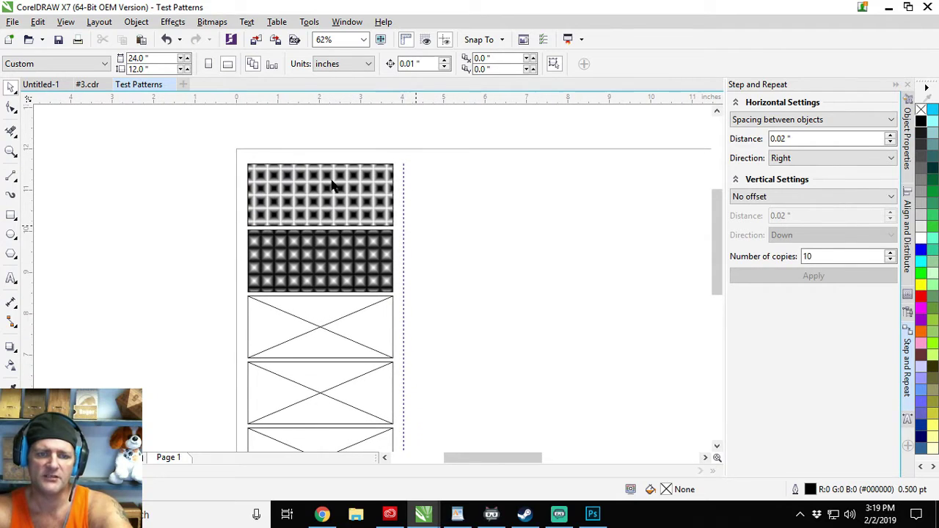
pyautogui.scroll(-2, 430, 253)
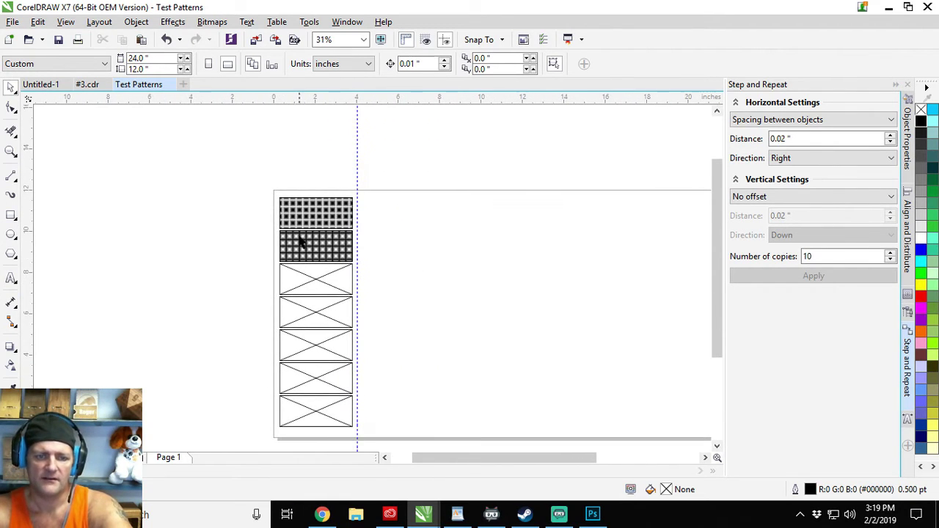
pyautogui.click(12, 233)
pyautogui.moveTo(365, 248)
pyautogui.mouseDown()
pyautogui.moveTo(420, 288)
pyautogui.moveTo(395, 253)
pyautogui.moveTo(518, 342)
pyautogui.moveTo(428, 262)
pyautogui.moveTo(424, 277)
pyautogui.moveTo(452, 296)
pyautogui.moveTo(463, 285)
pyautogui.moveTo(424, 273)
pyautogui.moveTo(505, 313)
pyautogui.mouseUp()
pyautogui.press('Delete')
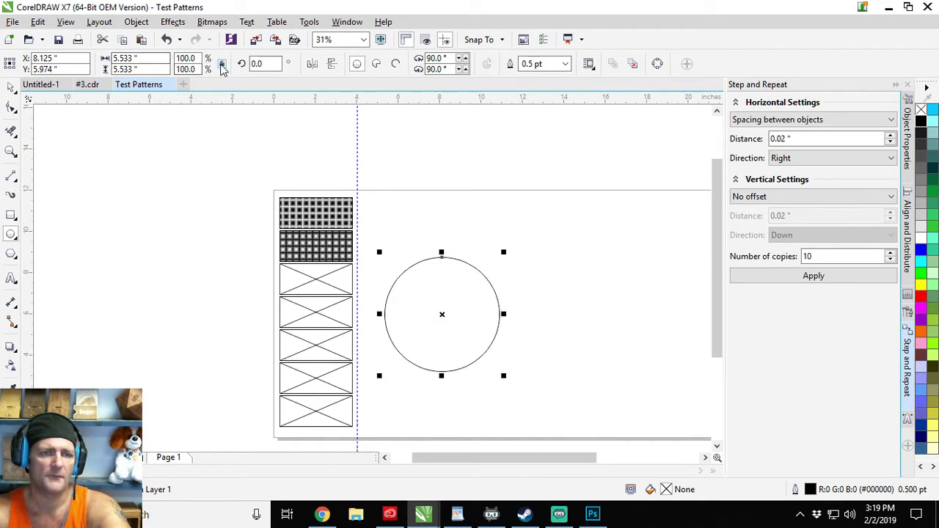
pyautogui.doubleClick(154, 58)
pyautogui.write('.3')
pyautogui.press('Return')
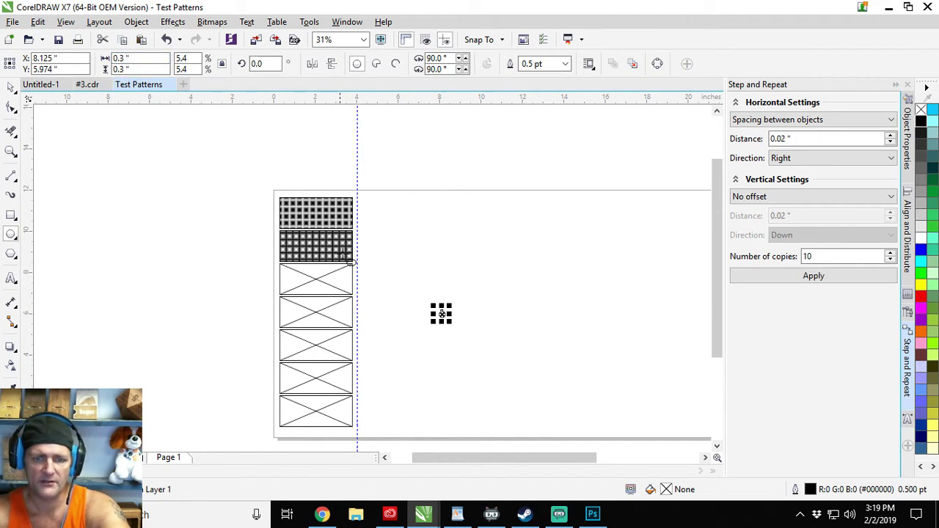
# - Fill the small circle with light grey #E6E6E6 and remove its outline
pyautogui.scroll(4, 445, 317)
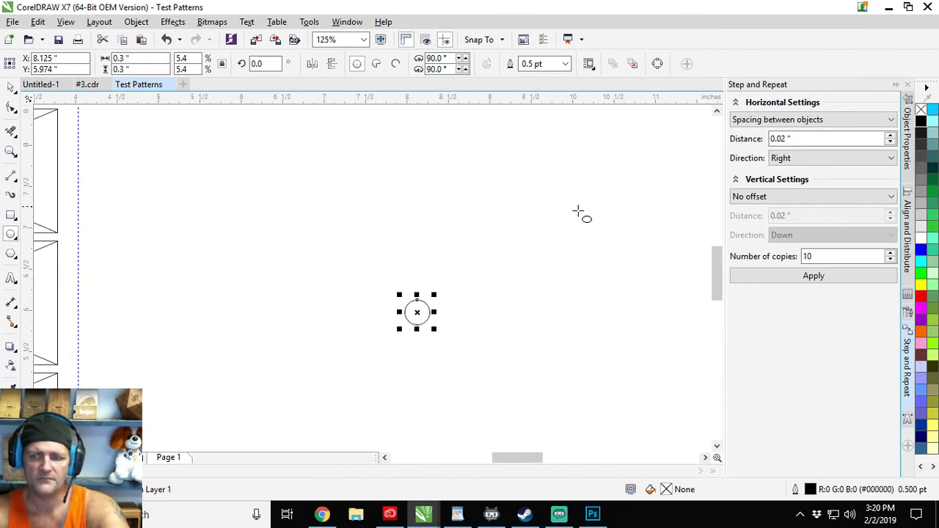
pyautogui.click(922, 228)
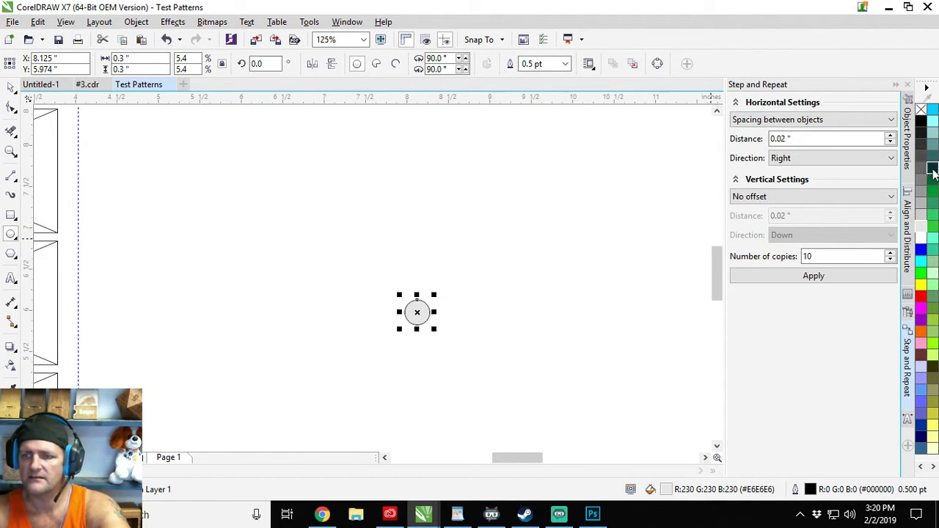
pyautogui.rightClick(921, 110)
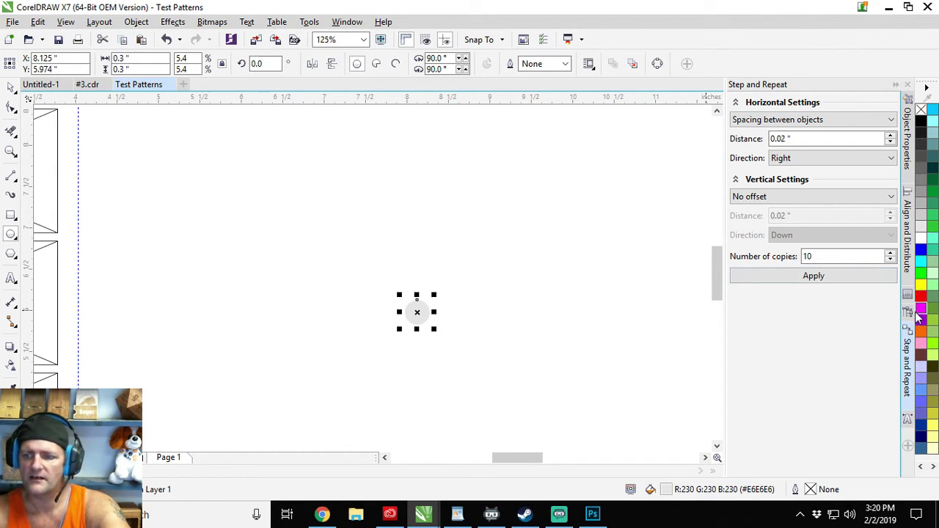
# - Bring up the Contour settings for the light grey circle and set the contour outline colour to black
pyautogui.hotkey('ctrl', 'F9')
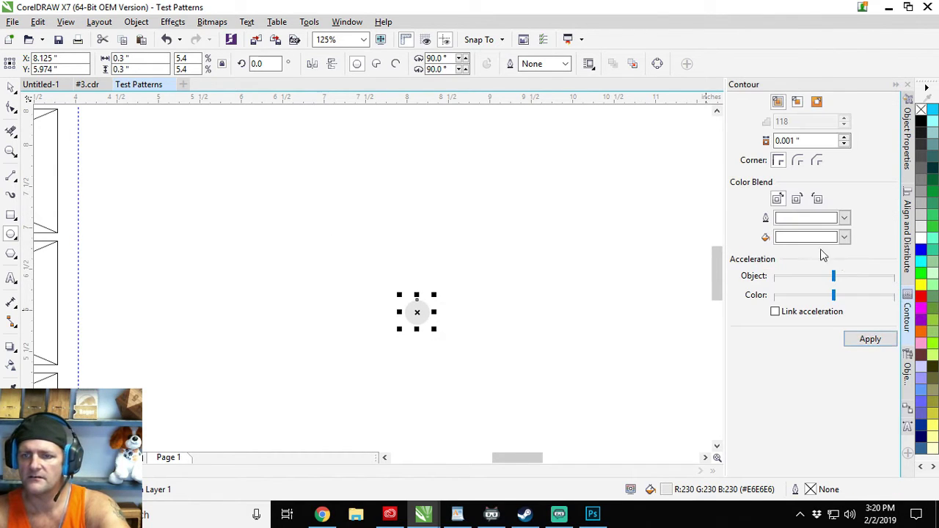
pyautogui.click(845, 219)
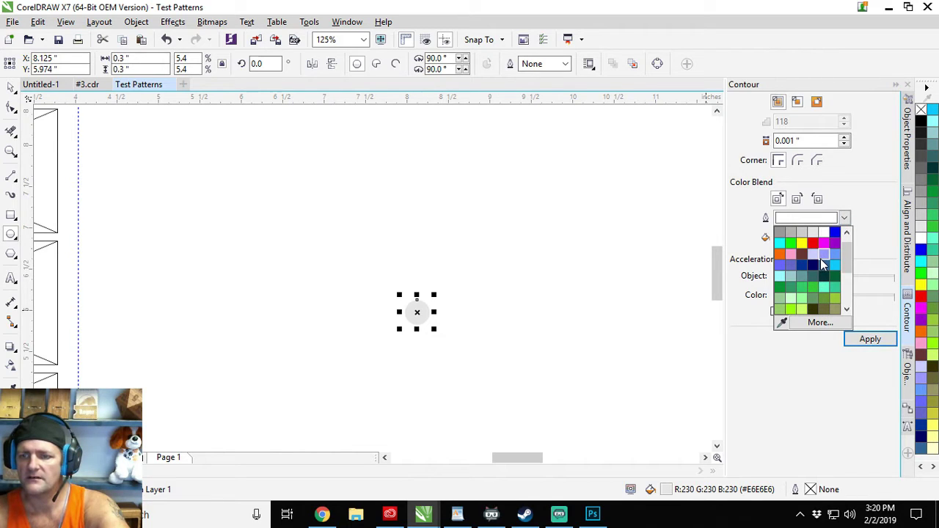
pyautogui.moveTo(847, 256)
pyautogui.mouseDown()
pyautogui.moveTo(852, 284)
pyautogui.moveTo(839, 245)
pyautogui.mouseUp()
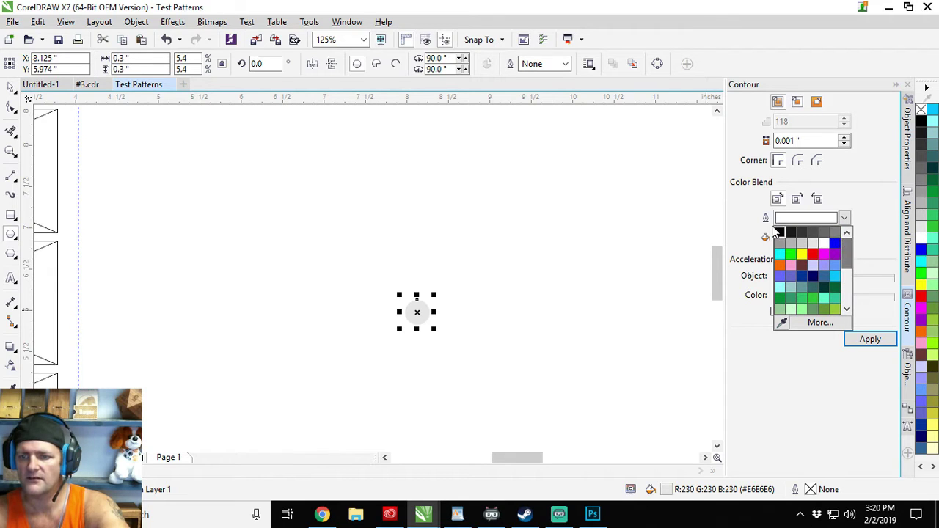
pyautogui.click(779, 233)
# - Try a to-center contour with 0.001 inch offset and white fill colour on the circle, and undo it
pyautogui.click(844, 238)
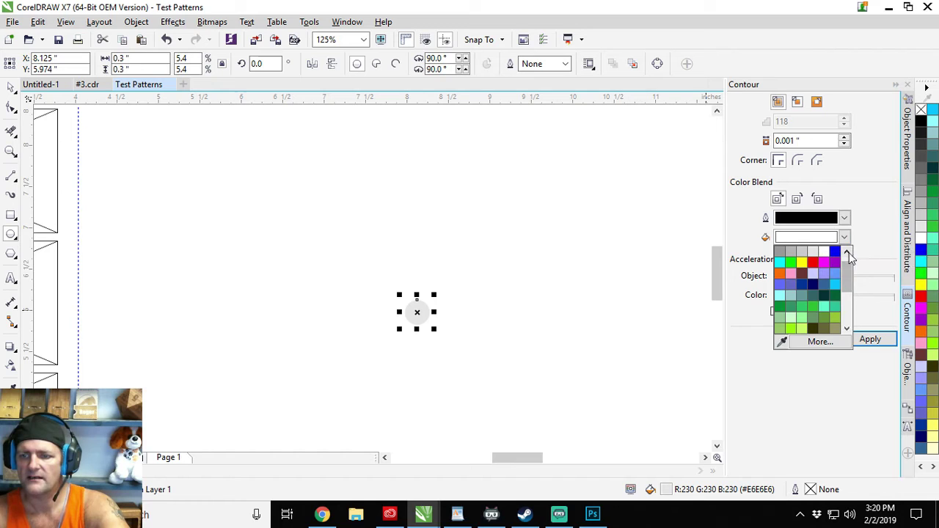
pyautogui.click(878, 242)
pyautogui.click(870, 339)
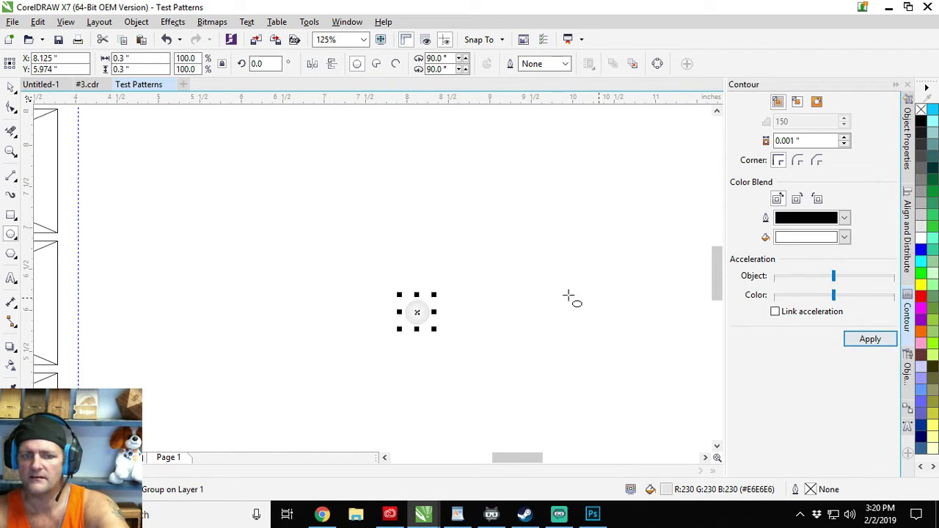
pyautogui.scroll(2, 417, 311)
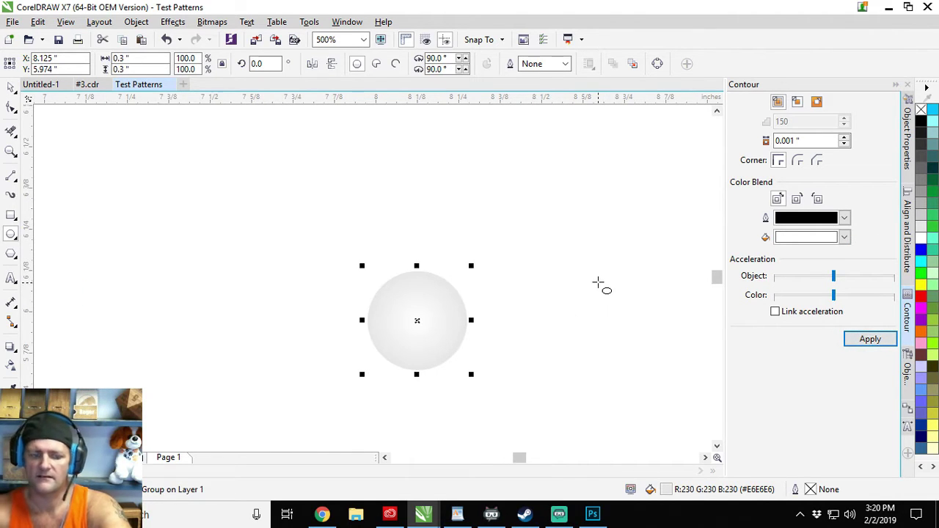
pyautogui.hotkey('ctrl', 'z')
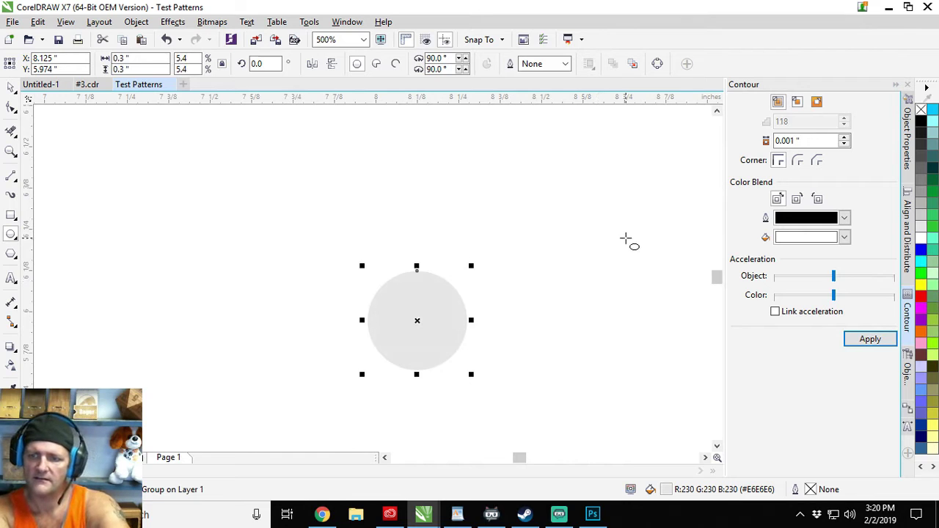
# - Apply an inside contour of 118 steps with 0.001 inch offset and black fill colour to the circle
pyautogui.click(797, 105)
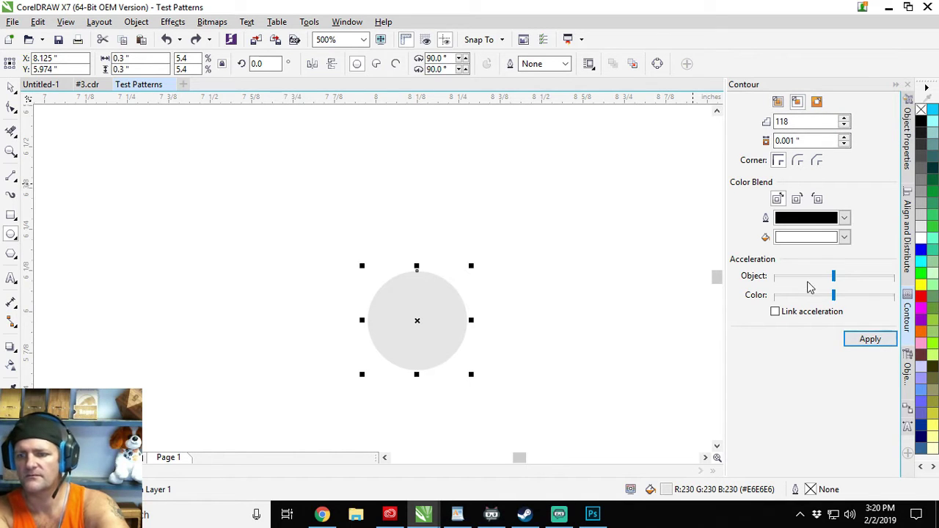
pyautogui.click(844, 236)
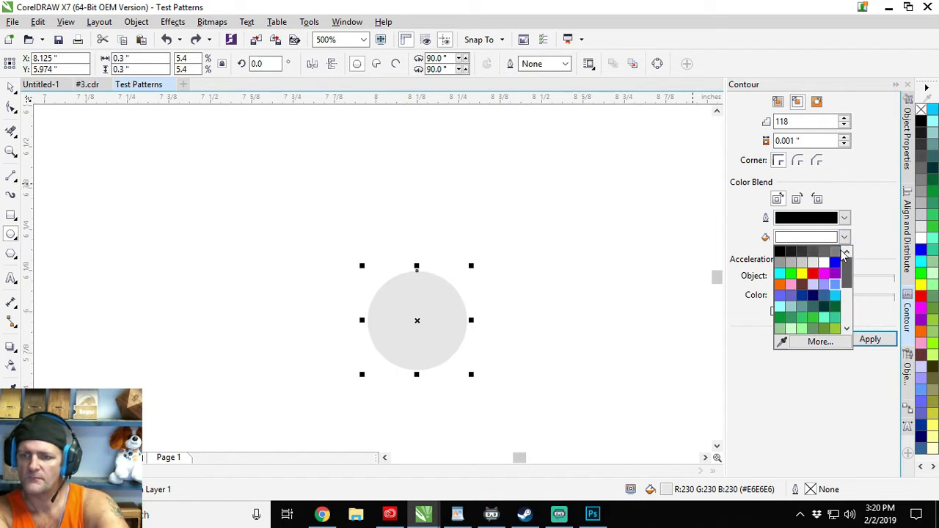
pyautogui.click(780, 252)
pyautogui.click(870, 339)
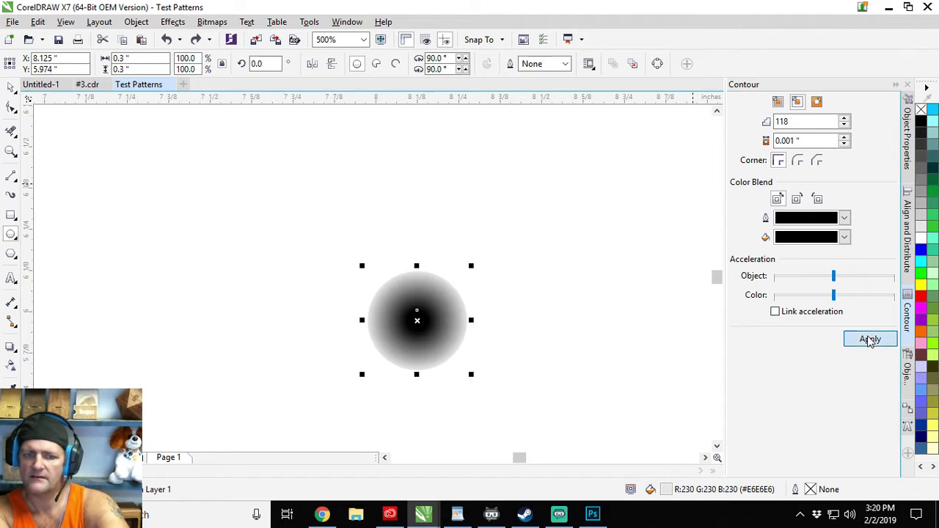
pyautogui.scroll(2, 408, 311)
pyautogui.scroll(-6, 405, 311)
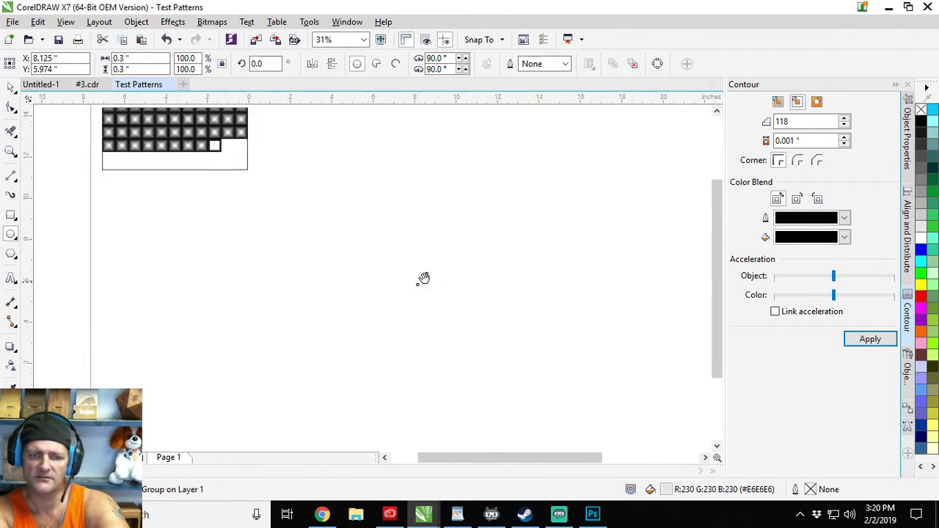
pyautogui.moveTo(405, 290); pyautogui.dragTo(545, 320)
pyautogui.scroll(2, 556, 320)
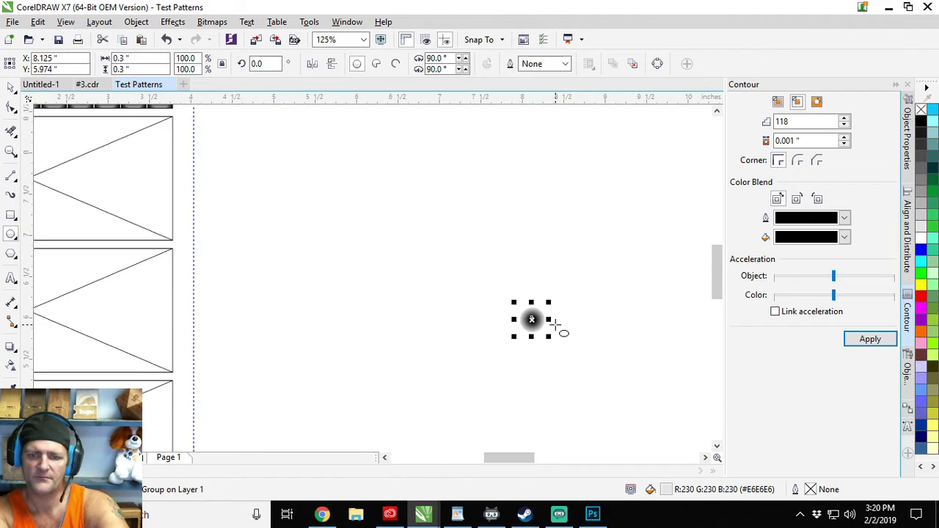
pyautogui.scroll(2, 555, 325)
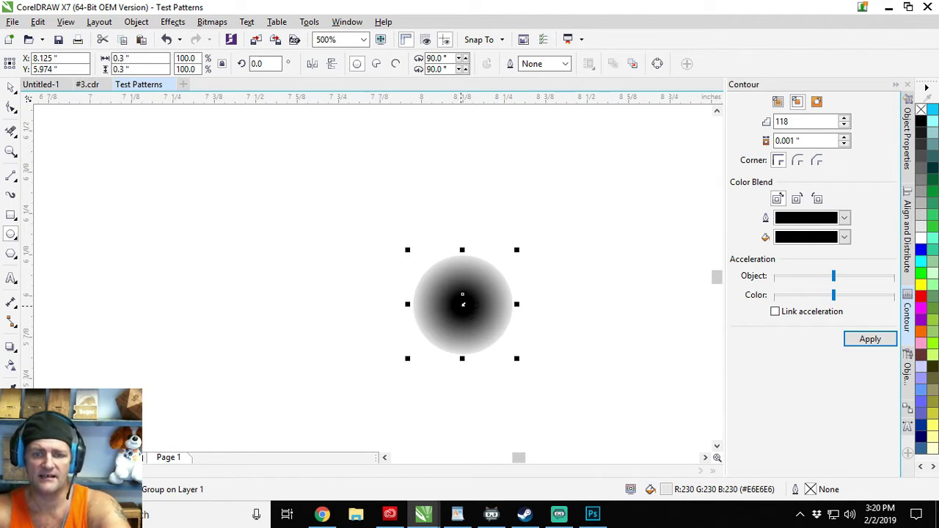
# - Try moving the contoured circle, and undo both the move and the 0.001 inch contour
pyautogui.moveTo(462, 303); pyautogui.dragTo(249, 186)
pyautogui.scroll(1, 249, 186)
pyautogui.scroll(-1, 253, 188)
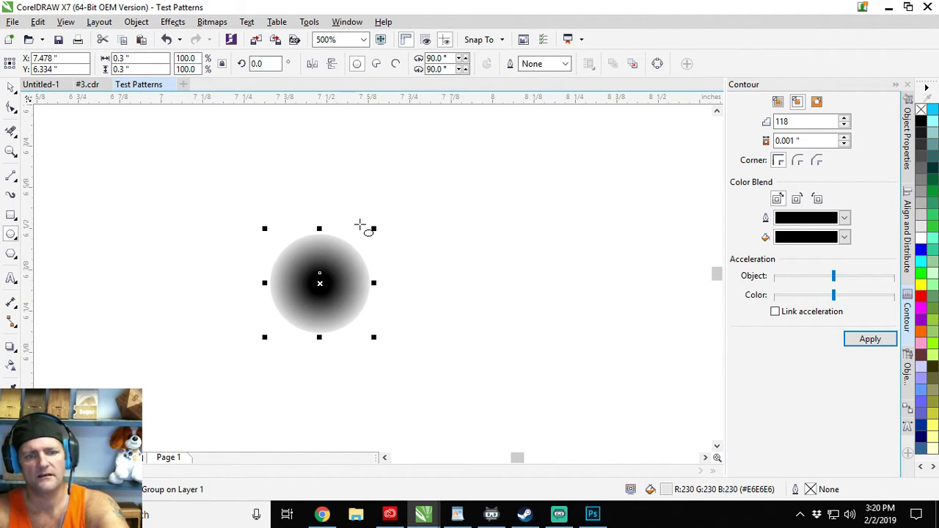
pyautogui.hotkey('ctrl', 'z')
pyautogui.hotkey('ctrl', 'z')
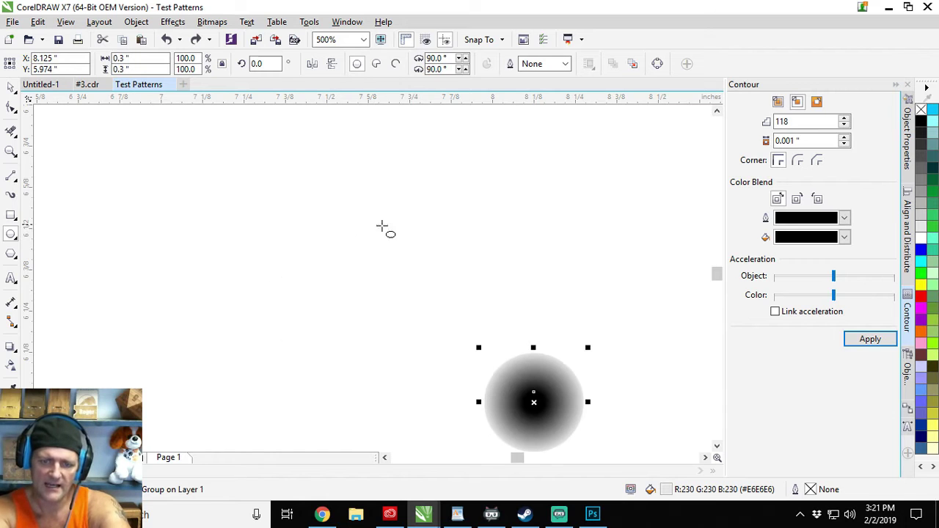
pyautogui.hotkey('ctrl', 'z')
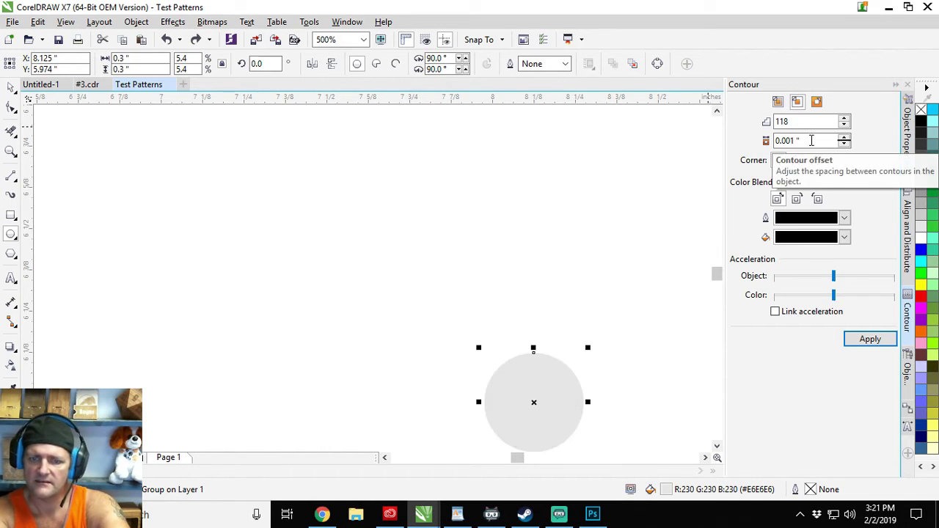
# - Set the contour offset to 0.01 inch and apply the inside contour with black fill colour to the grey circle
pyautogui.doubleClick(811, 140)
pyautogui.write('.0')
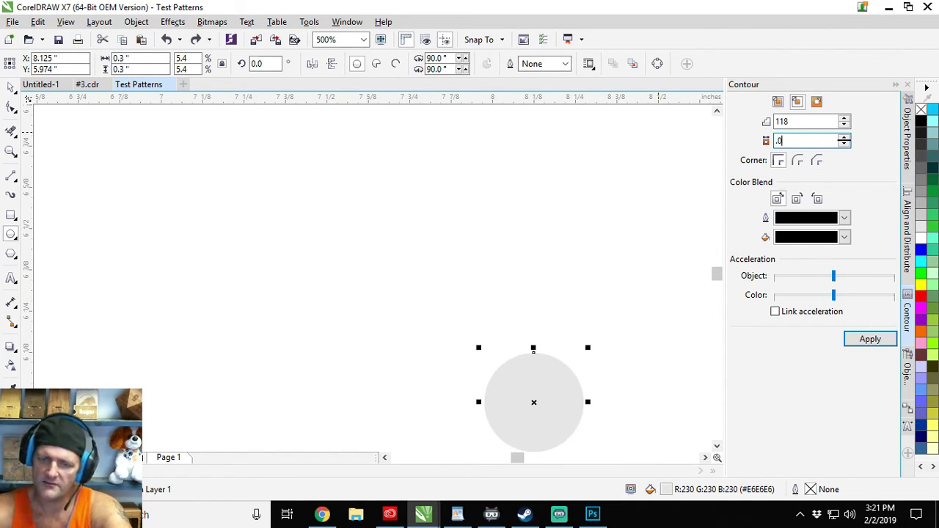
pyautogui.click(870, 338)
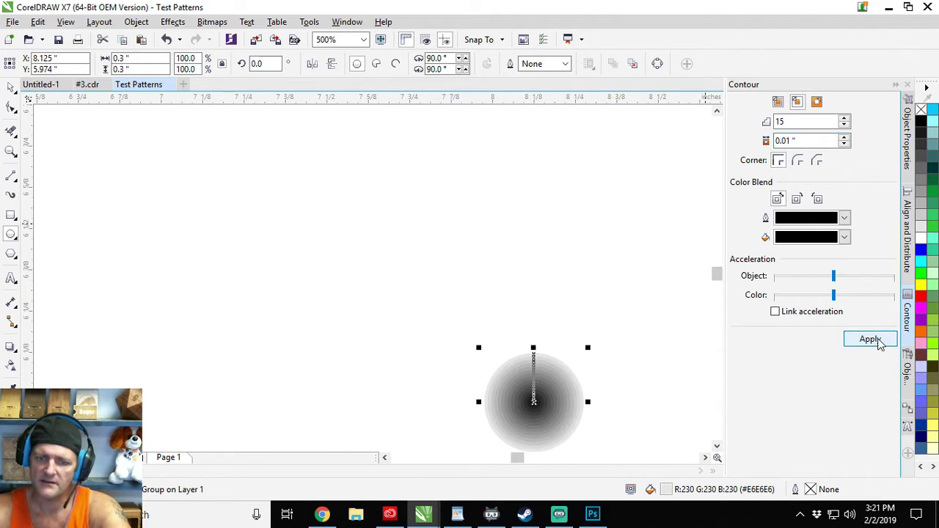
pyautogui.scroll(2, 546, 414)
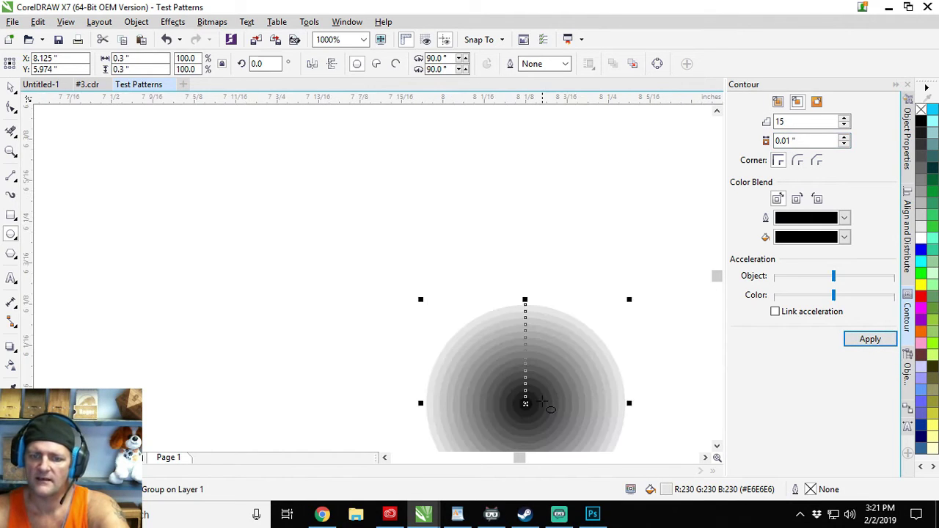
pyautogui.scroll(-2, 542, 401)
# - Select the contoured circle and move it close to the frames, beside the top of the first empty one
pyautogui.moveTo(538, 397); pyautogui.dragTo(380, 361)
pyautogui.press('Delete')
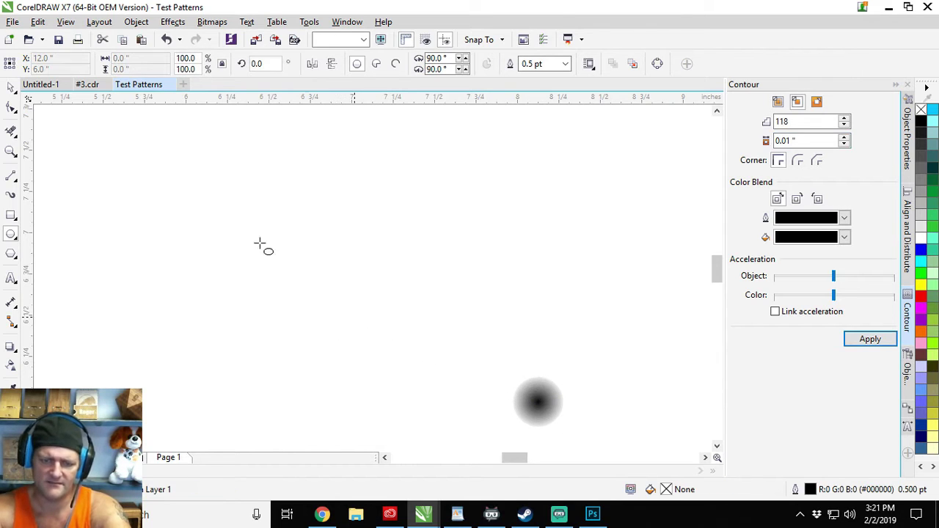
pyautogui.click(10, 88)
pyautogui.moveTo(561, 411); pyautogui.dragTo(590, 440)
pyautogui.moveTo(541, 396); pyautogui.dragTo(423, 193)
pyautogui.scroll(-2, 204, 301)
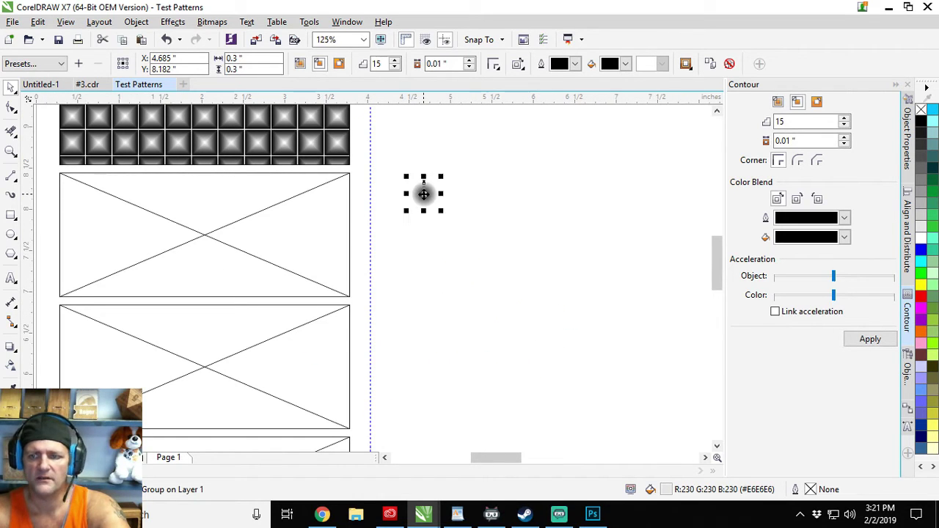
# - Repeat the contoured circle 10 times to the right with 0 inch spacing and no vertical offset
pyautogui.click(907, 369)
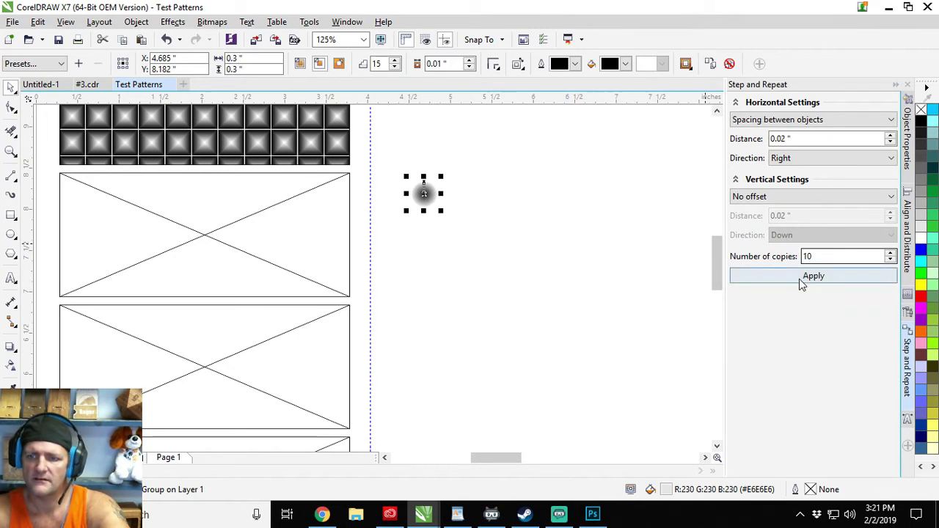
pyautogui.doubleClick(778, 138)
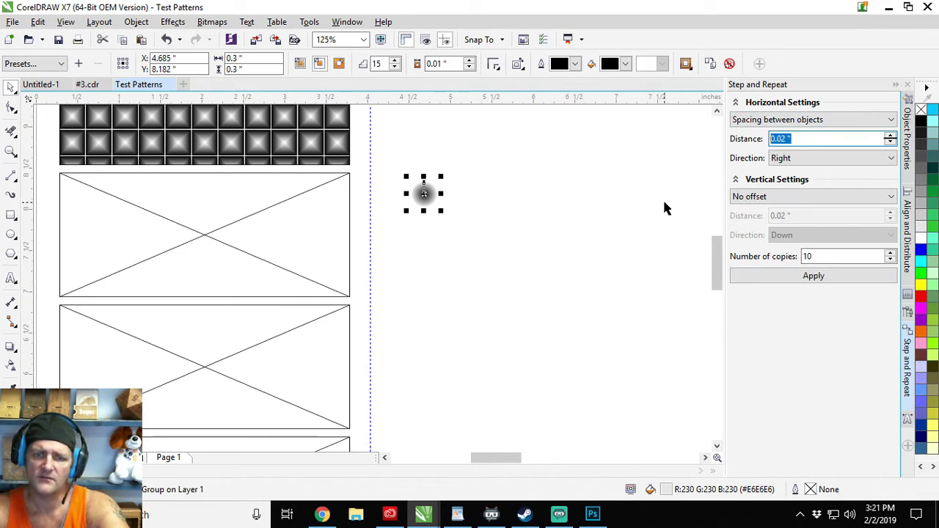
pyautogui.write('0')
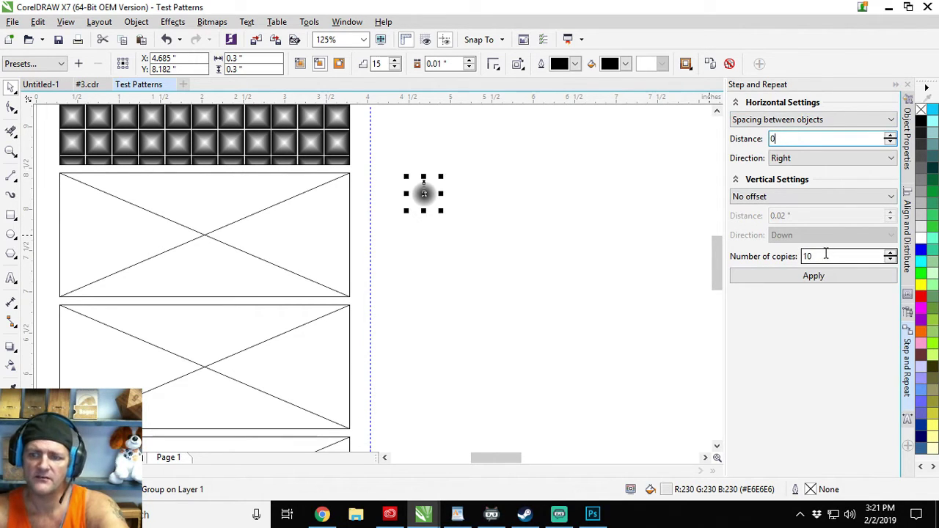
pyautogui.click(821, 276)
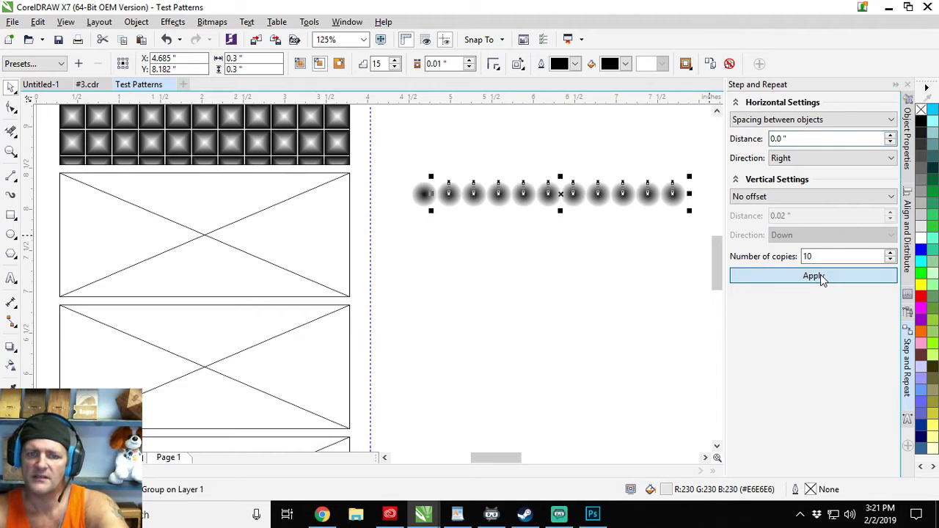
# - Examine up close how the edges of neighbouring circles in the row meet
pyautogui.scroll(2, 499, 184)
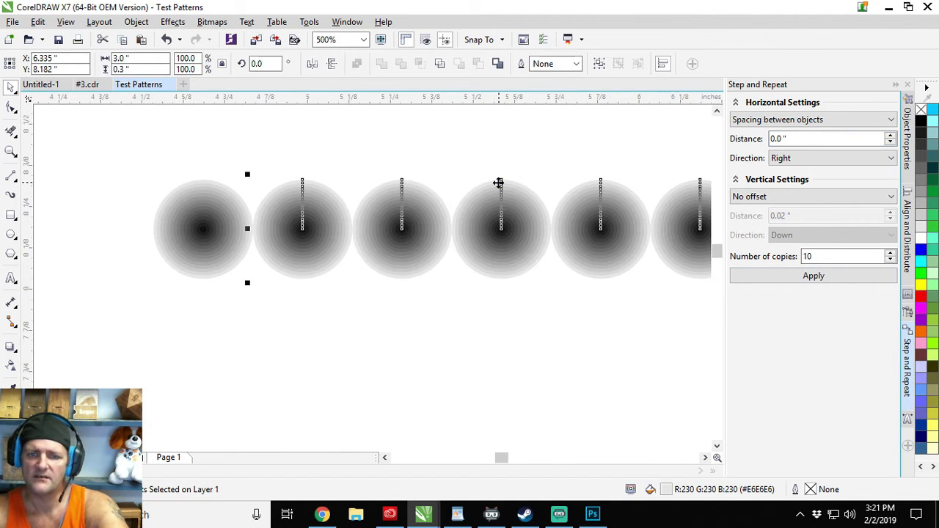
pyautogui.scroll(1, 498, 182)
pyautogui.scroll(1, 619, 276)
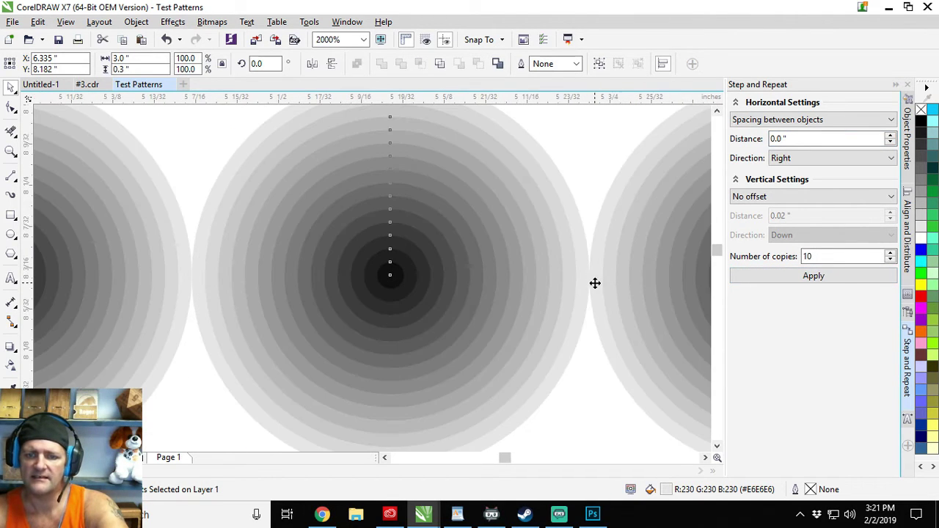
pyautogui.scroll(2, 589, 271)
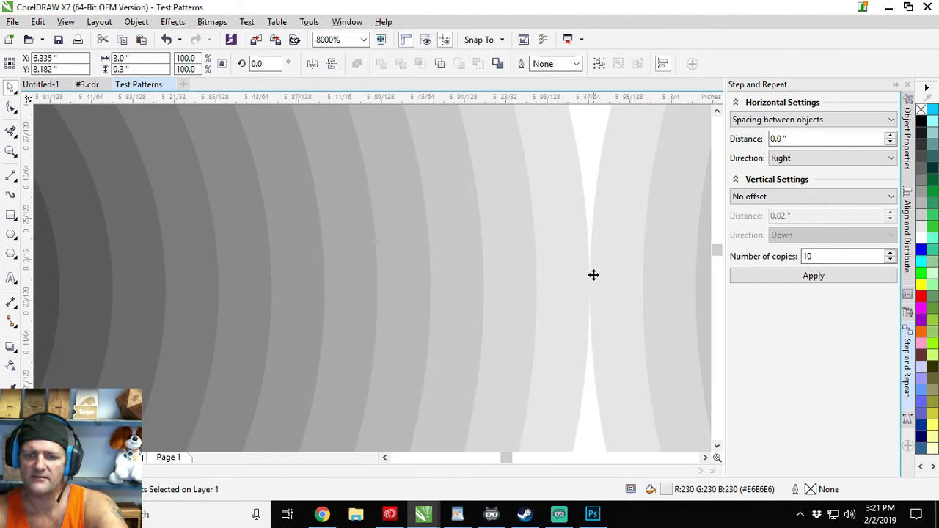
pyautogui.scroll(-5, 597, 290)
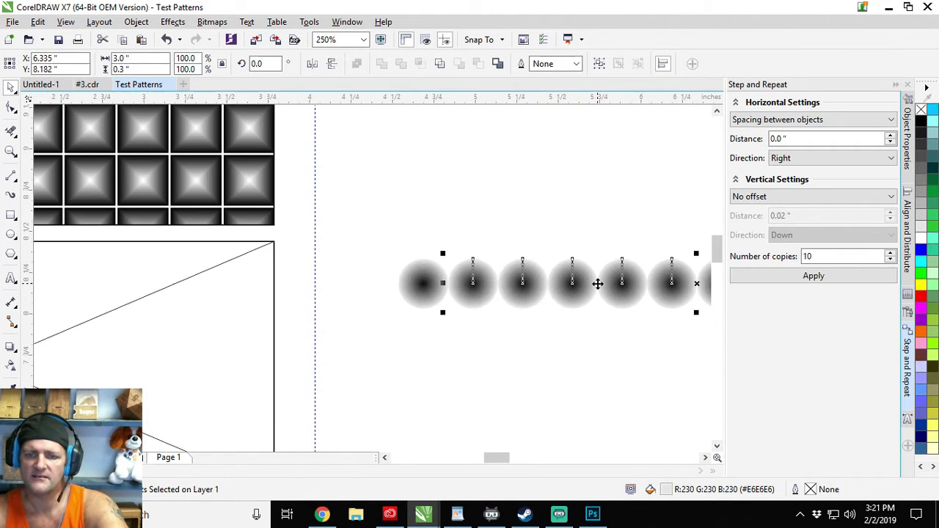
pyautogui.scroll(-2, 598, 284)
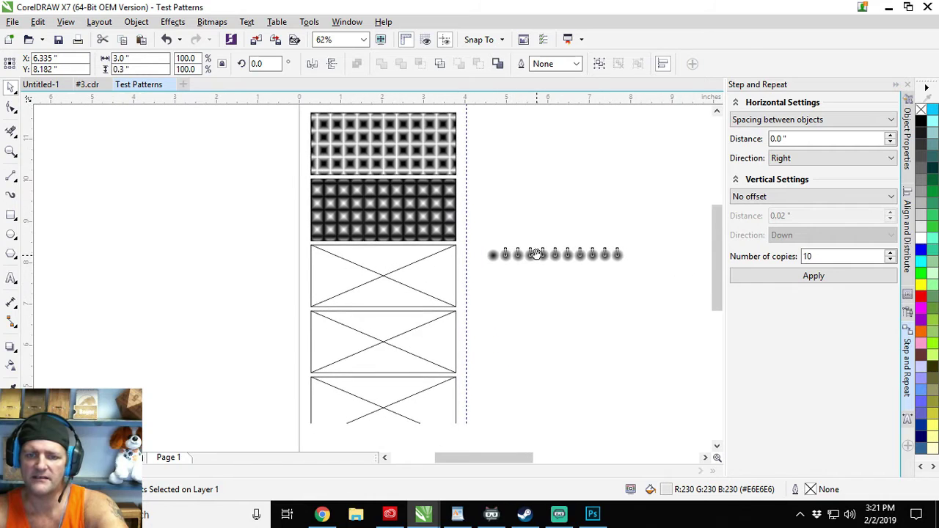
pyautogui.scroll(1, 585, 269)
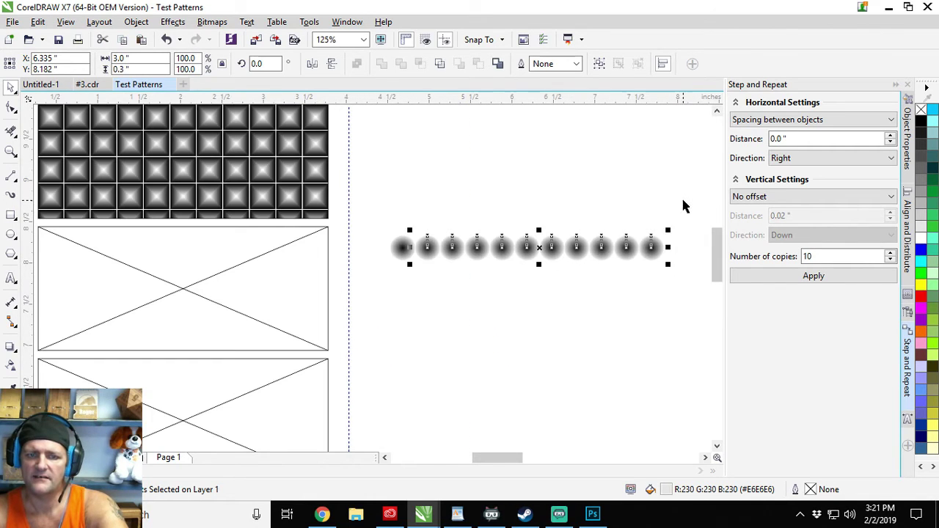
# - Clear the selection of the circle row and set the document's nudge distance to 0.15 inch
pyautogui.click(682, 197)
pyautogui.moveTo(683, 200); pyautogui.dragTo(373, 282)
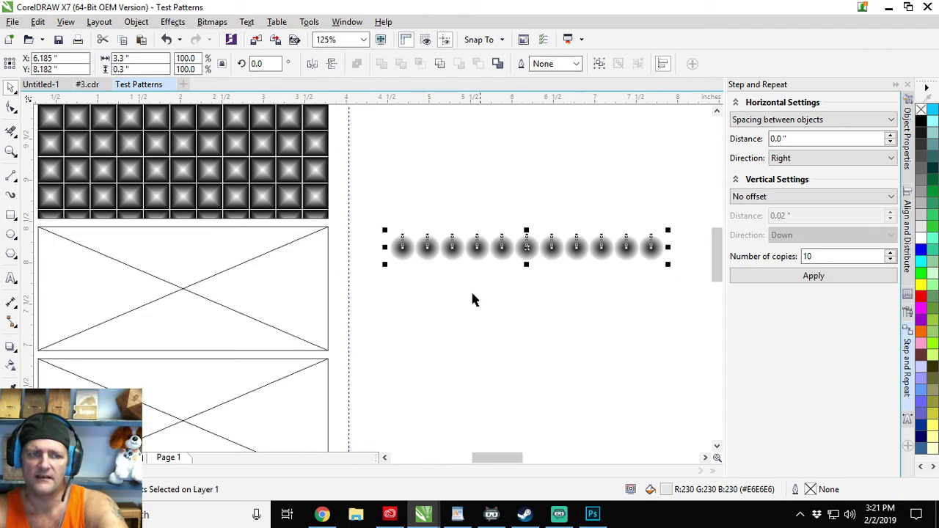
pyautogui.click(513, 317)
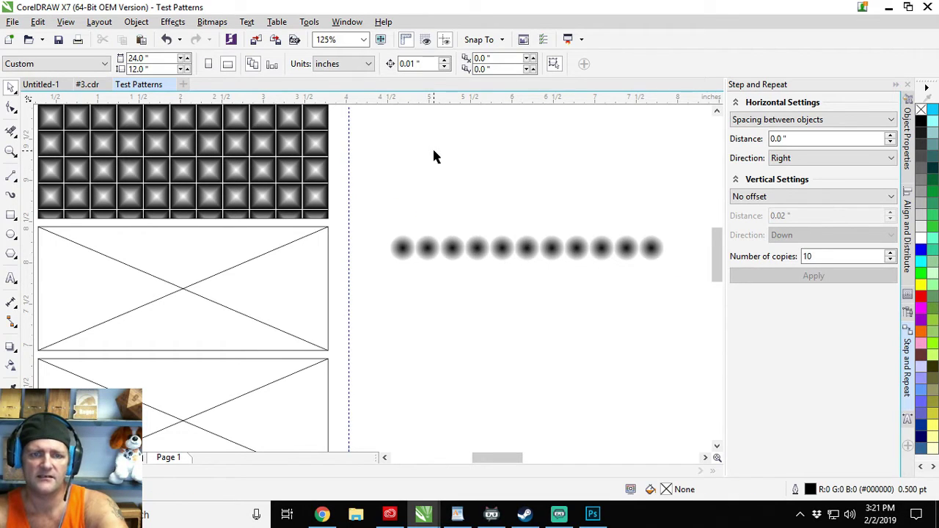
pyautogui.doubleClick(415, 64)
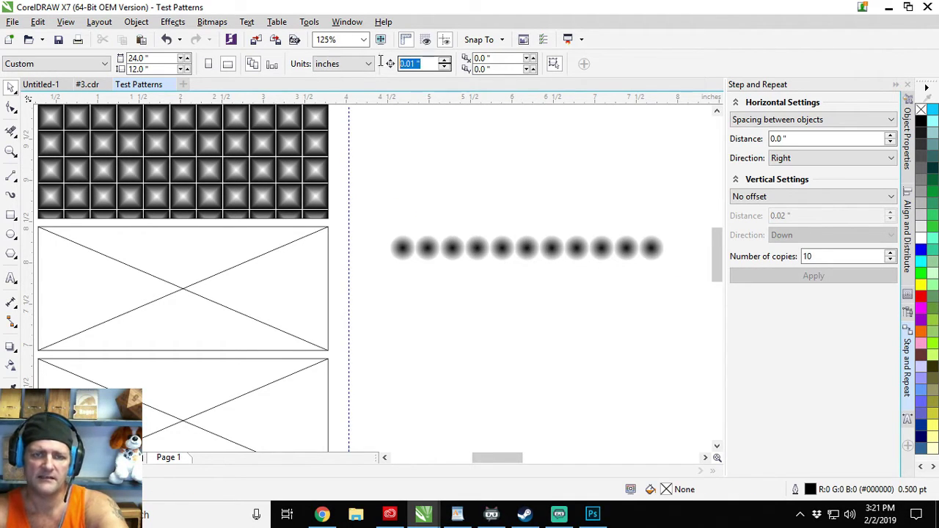
pyautogui.write('.15')
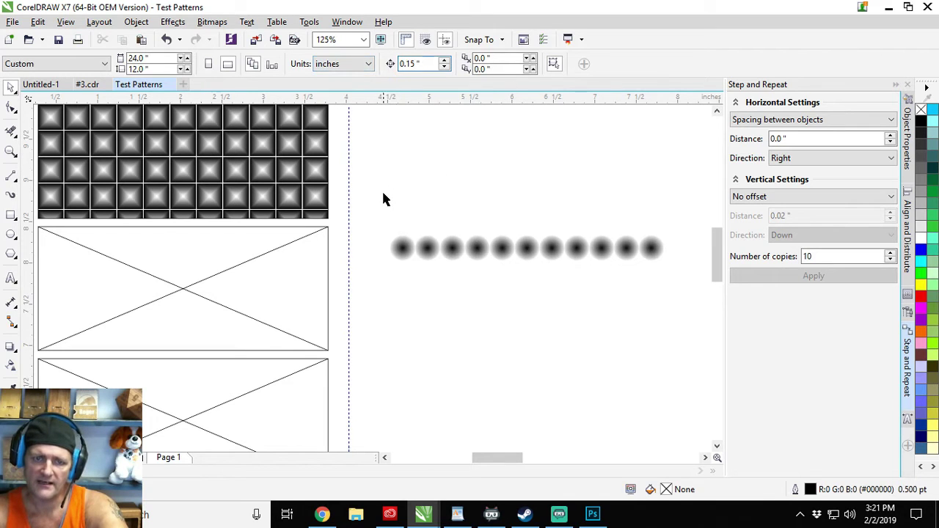
# - Duplicate the circle row in place and nudge the copy 0.15 inch down and 0.15 inch right
pyautogui.moveTo(386, 226); pyautogui.dragTo(690, 286)
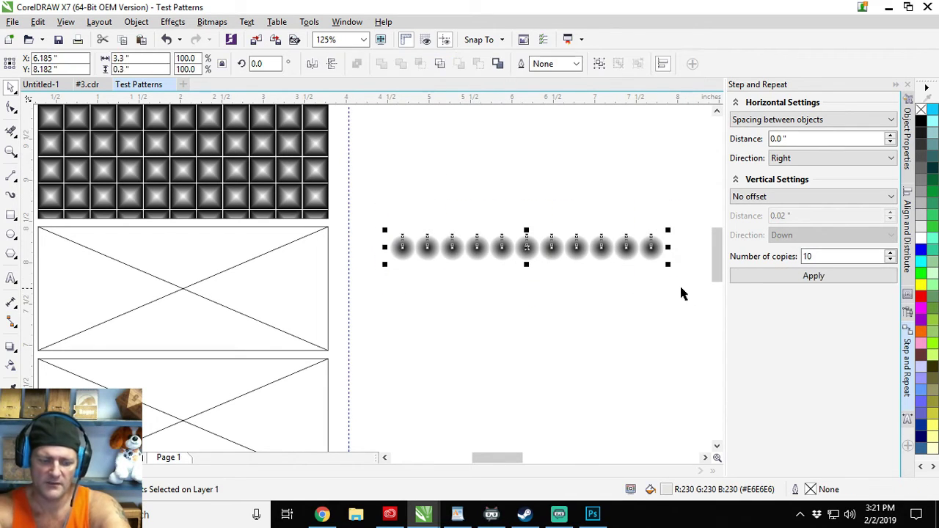
pyautogui.press('KP_Add')
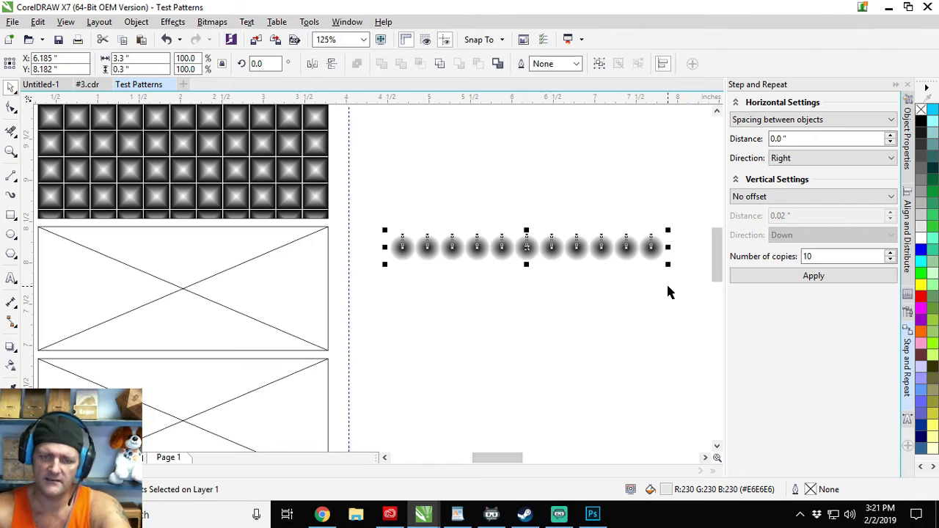
pyautogui.press('Down')
pyautogui.press('Right')
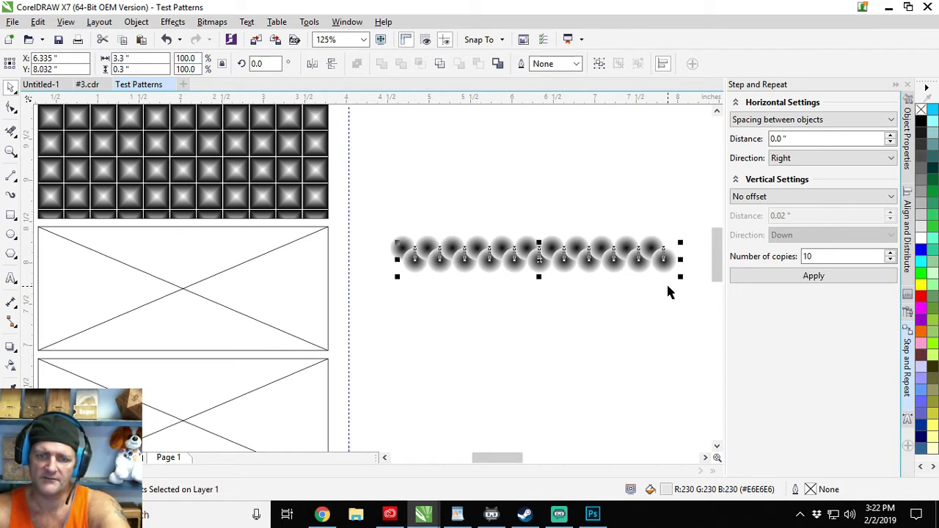
# - Select both staggered circle rows and duplicate them downward five times at 0.3 inch intervals
pyautogui.click(685, 225)
pyautogui.moveTo(687, 212); pyautogui.dragTo(371, 297)
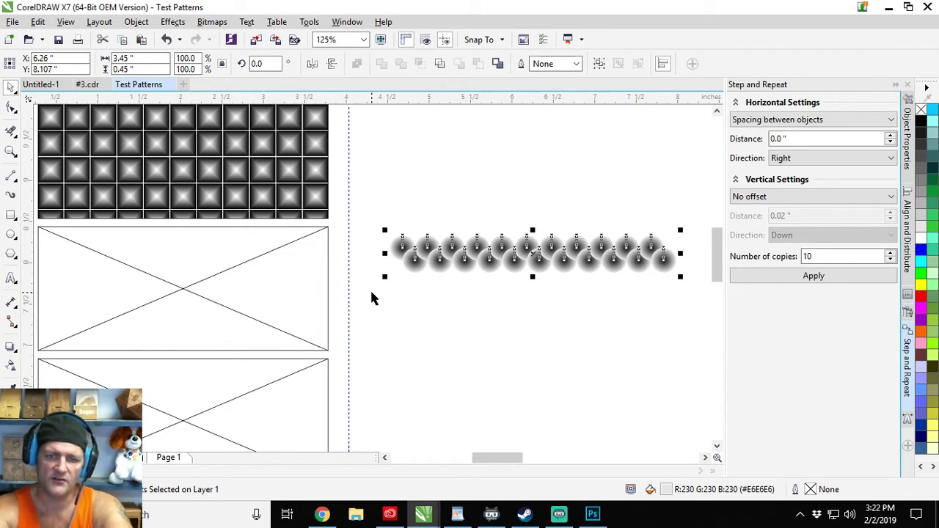
pyautogui.hotkey('ctrl', 'd')
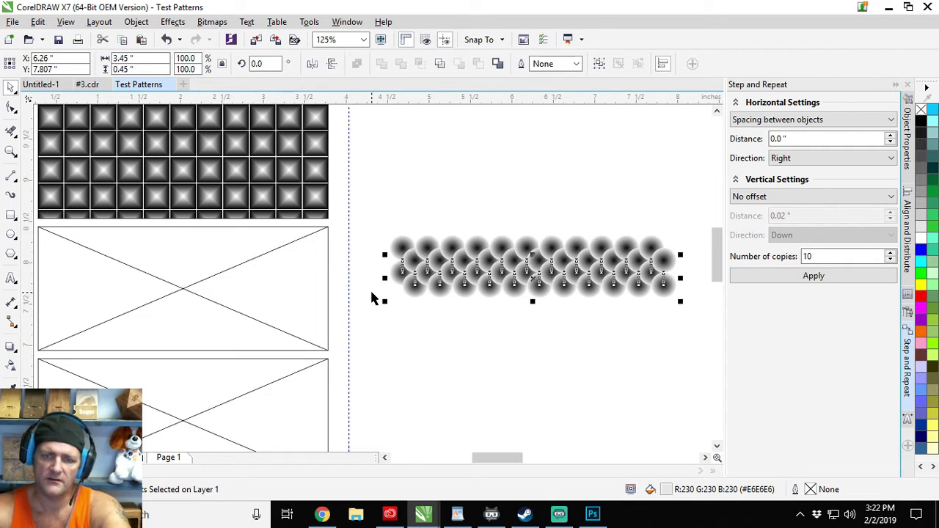
pyautogui.hotkey('ctrl', 'd')
pyautogui.hotkey('ctrl', 'd')
pyautogui.hotkey('ctrl', 'd')
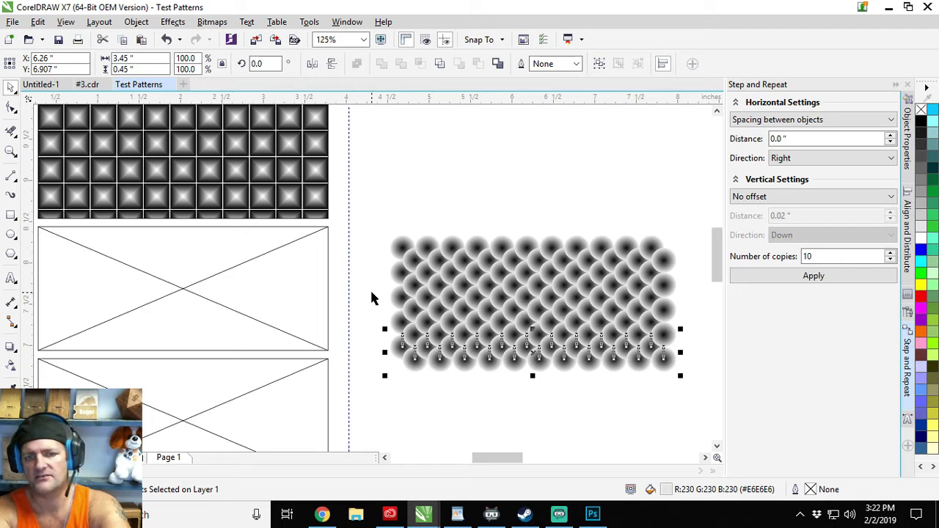
pyautogui.hotkey('ctrl', 'd')
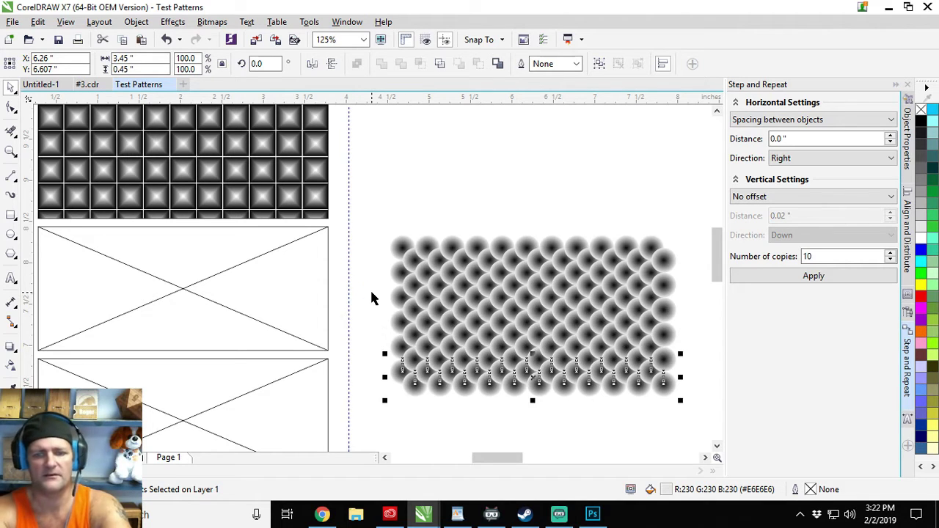
pyautogui.scroll(-1, 371, 294)
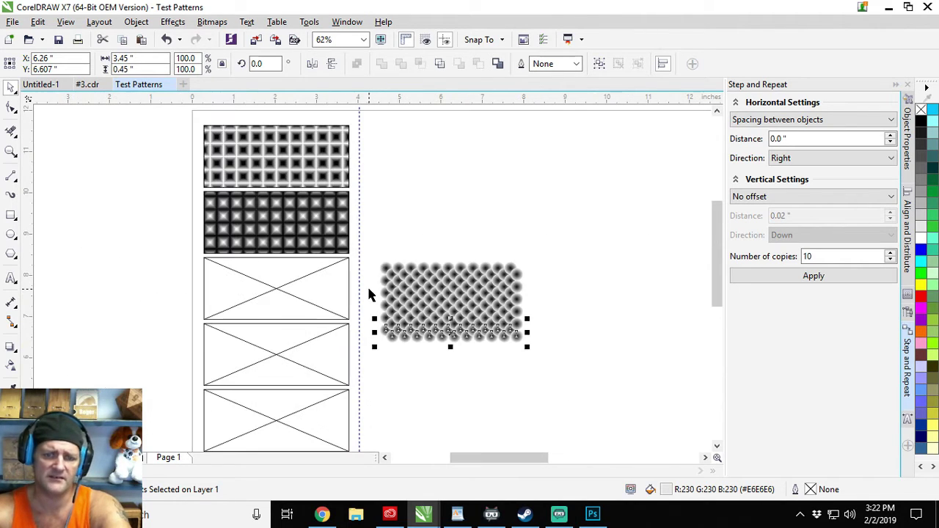
pyautogui.click(371, 247)
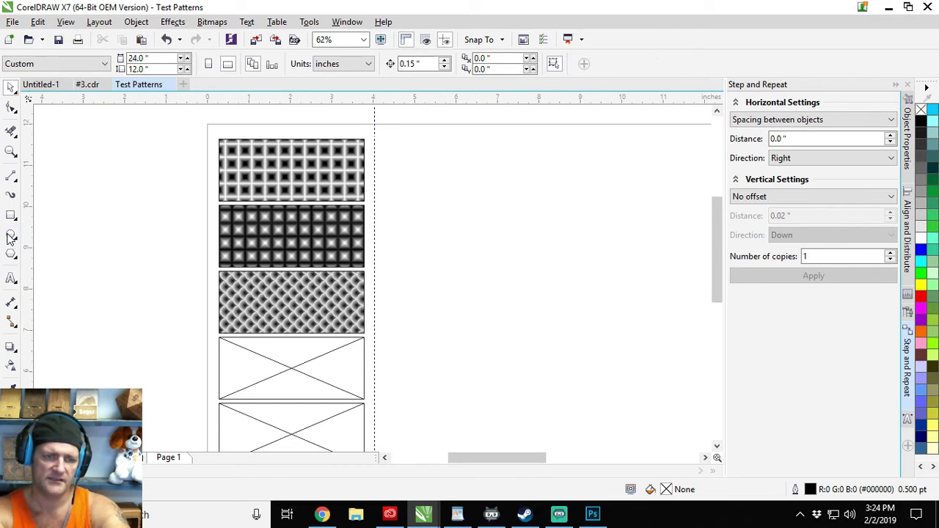
# - Draw a circle beside the third frame and size it to 0.3 by 0.3 inch
pyautogui.click(11, 235)
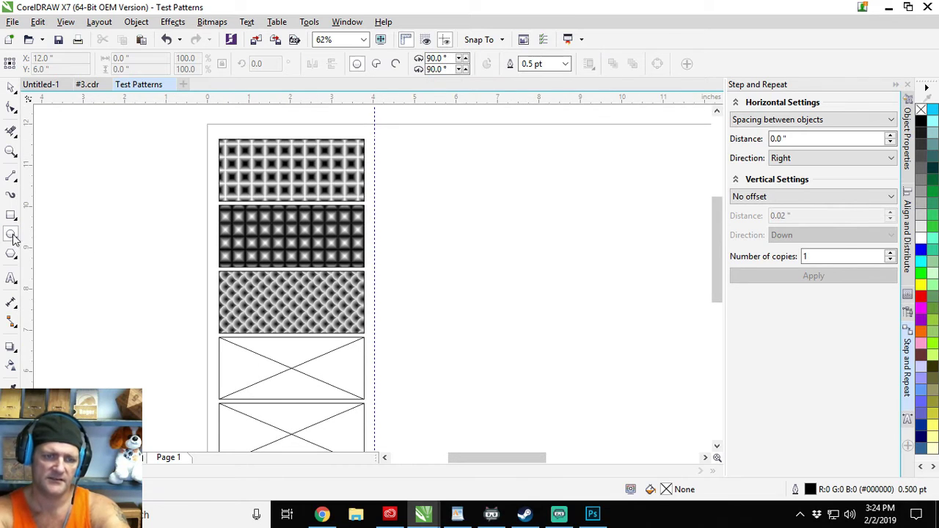
pyautogui.moveTo(403, 278); pyautogui.dragTo(408, 286)
pyautogui.click(125, 58)
pyautogui.write('0.3')
pyautogui.press('Return')
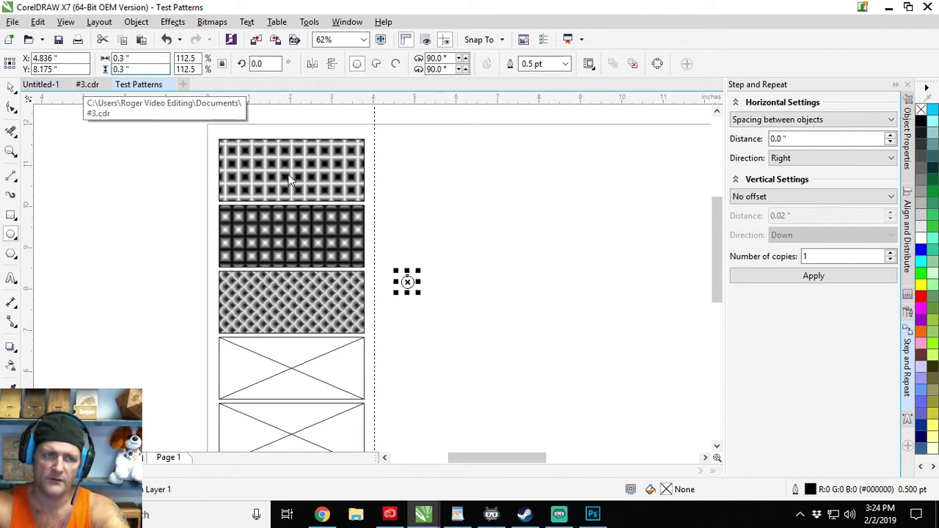
# - Set both the outline and fill colours of the new circle's inside contour to white
pyautogui.click(922, 123)
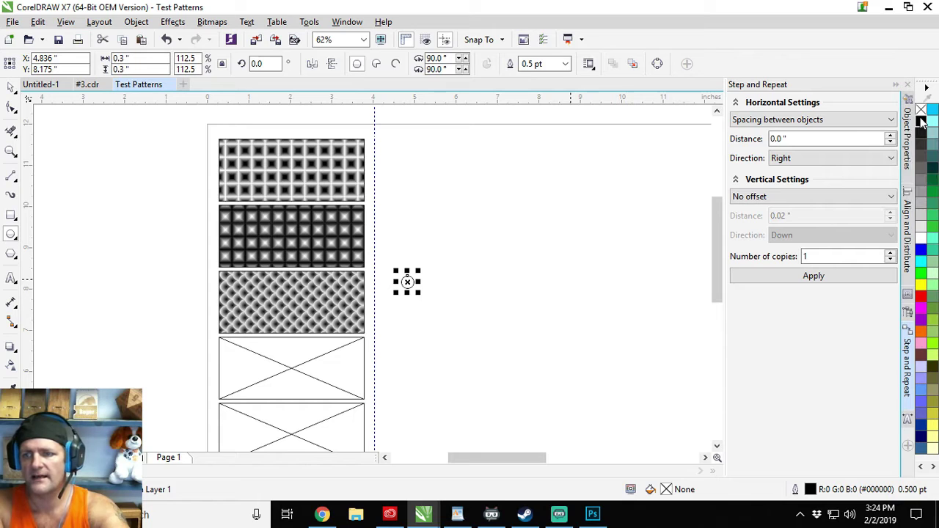
pyautogui.click(908, 295)
pyautogui.click(844, 217)
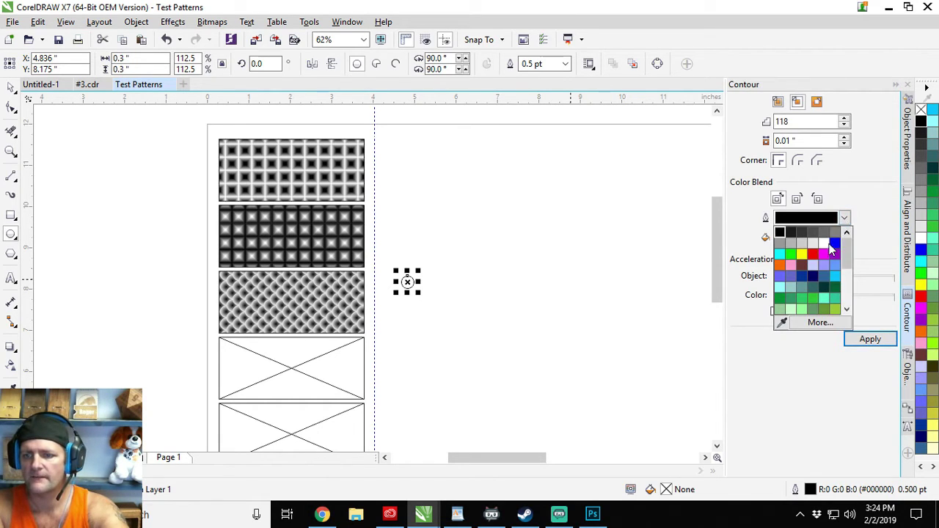
pyautogui.click(827, 246)
pyautogui.click(844, 238)
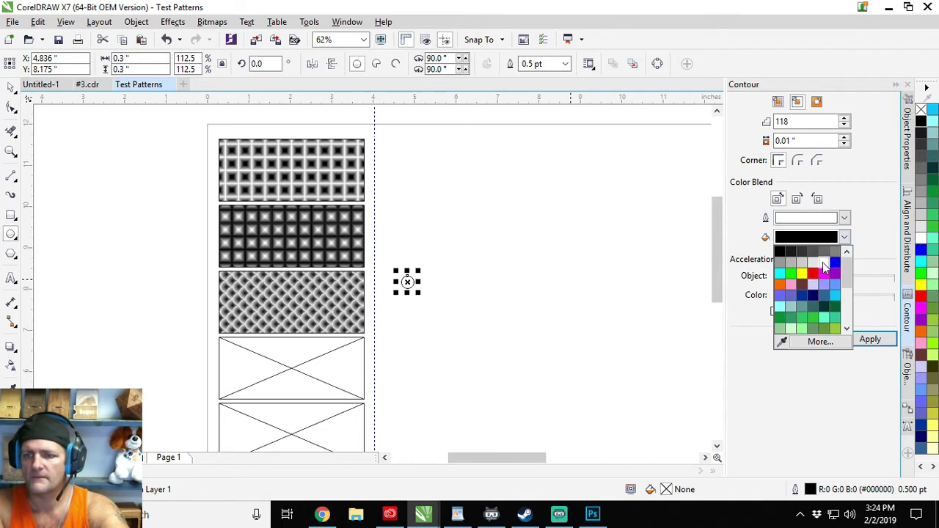
pyautogui.click(822, 262)
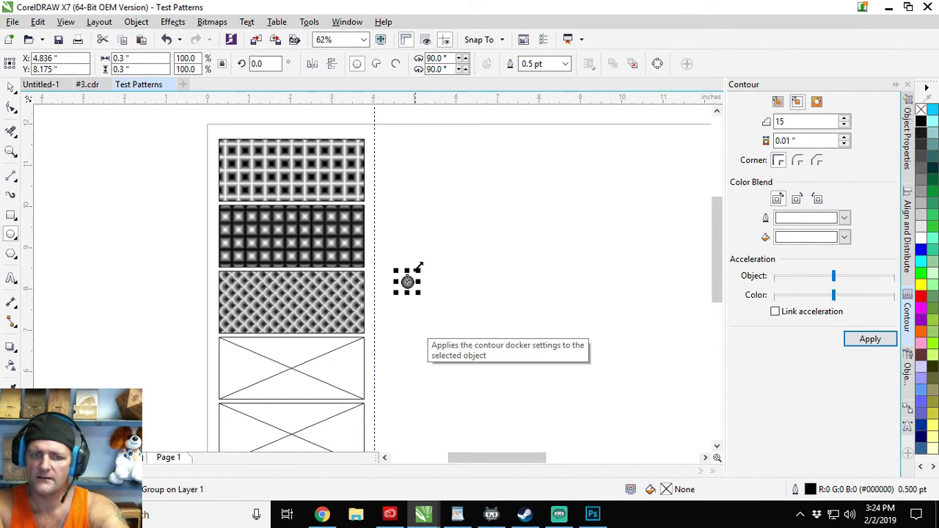
# - Apply the inside contour to the circle with 118 steps and a 0.001 inch offset
pyautogui.scroll(5, 408, 281)
pyautogui.scroll(3, 408, 282)
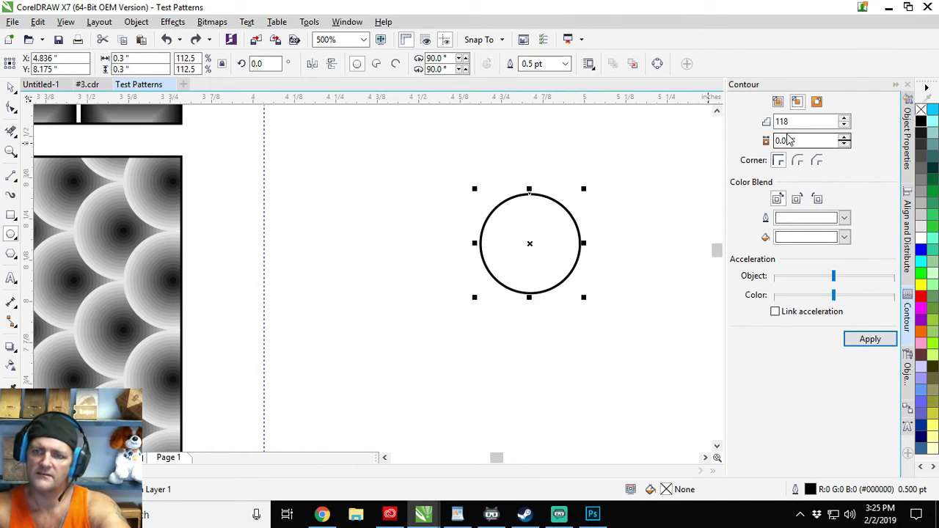
pyautogui.write('01')
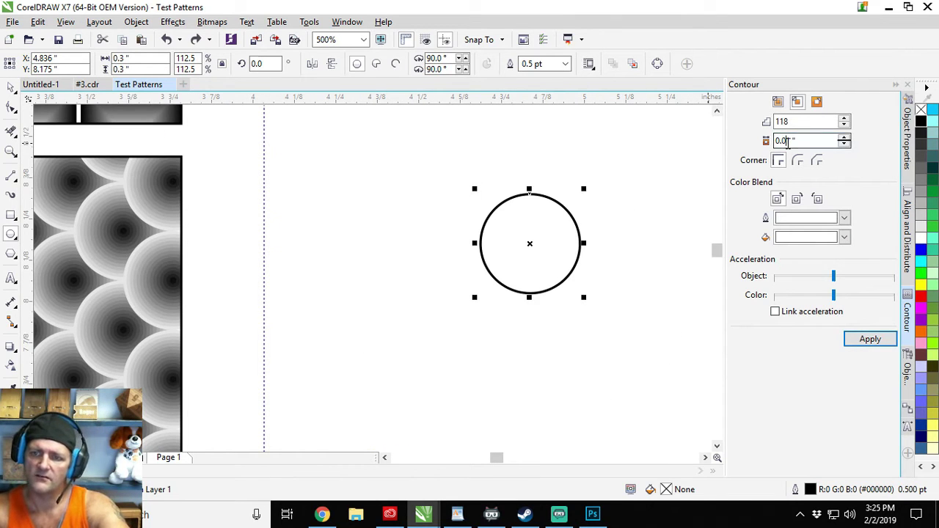
pyautogui.click(865, 338)
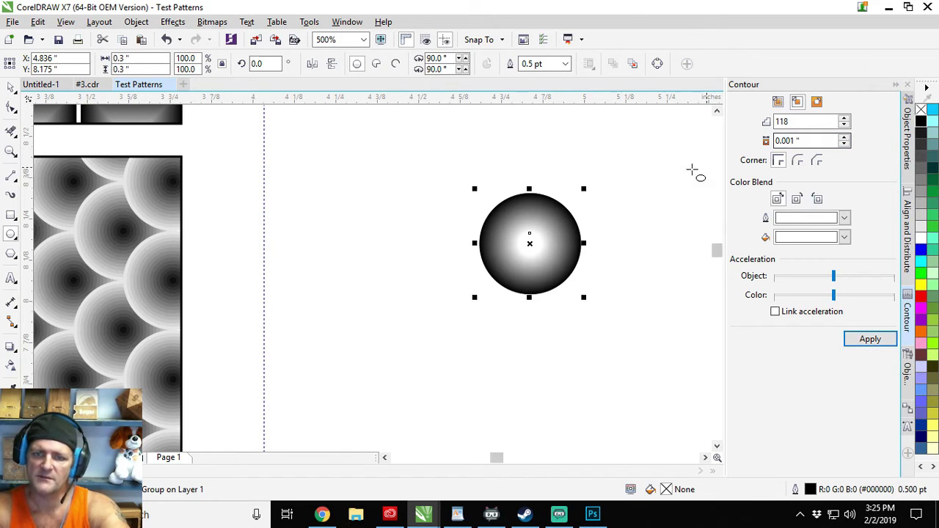
pyautogui.scroll(1, 513, 247)
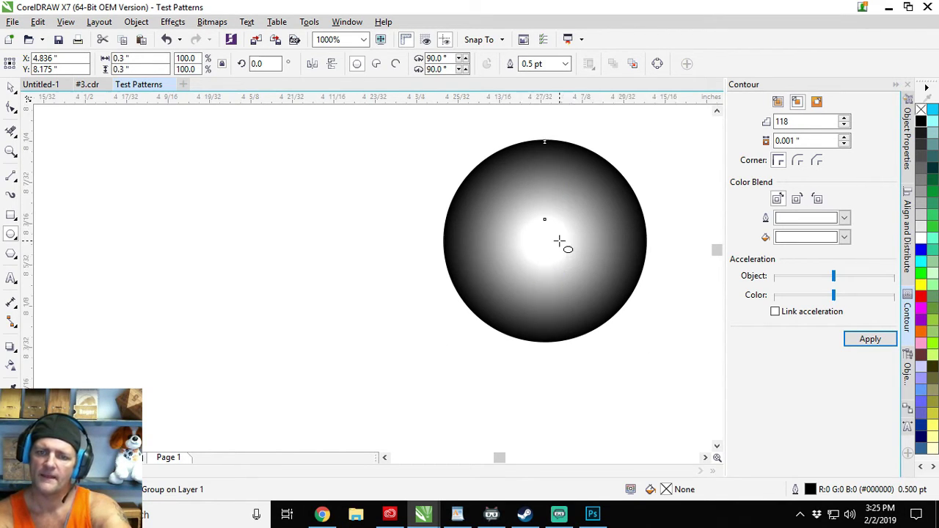
pyautogui.scroll(1, 560, 242)
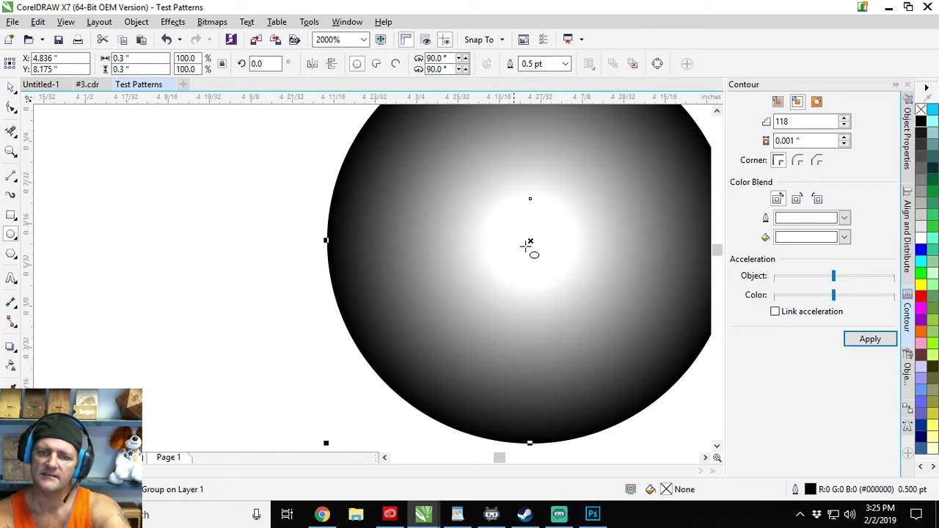
pyautogui.scroll(-3, 535, 202)
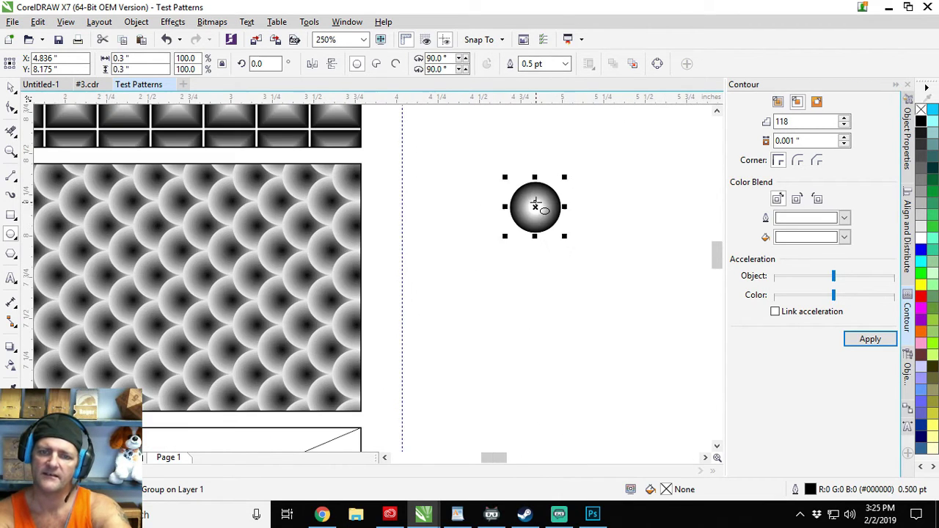
pyautogui.scroll(-1, 487, 223)
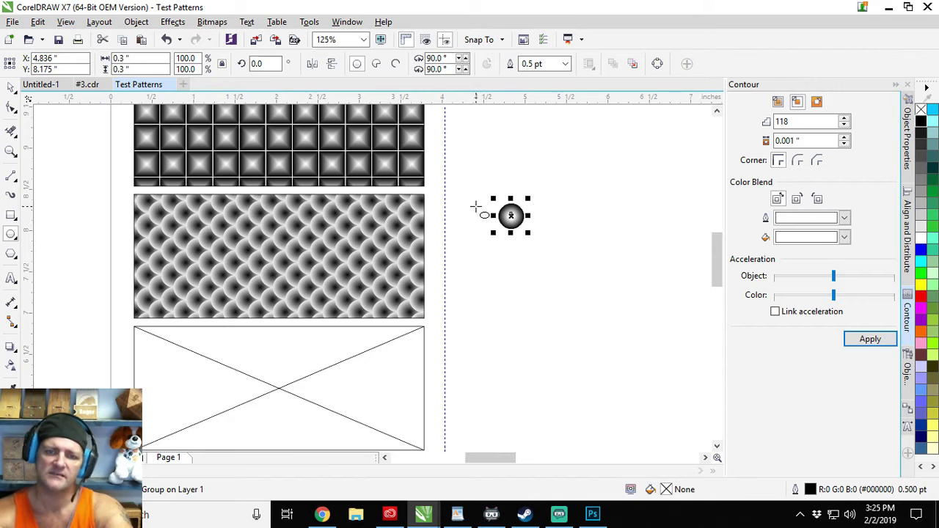
# - Repeat the black-to-white contoured circle 12 times to the right with 0 inch spacing and no vertical offset
pyautogui.click(11, 90)
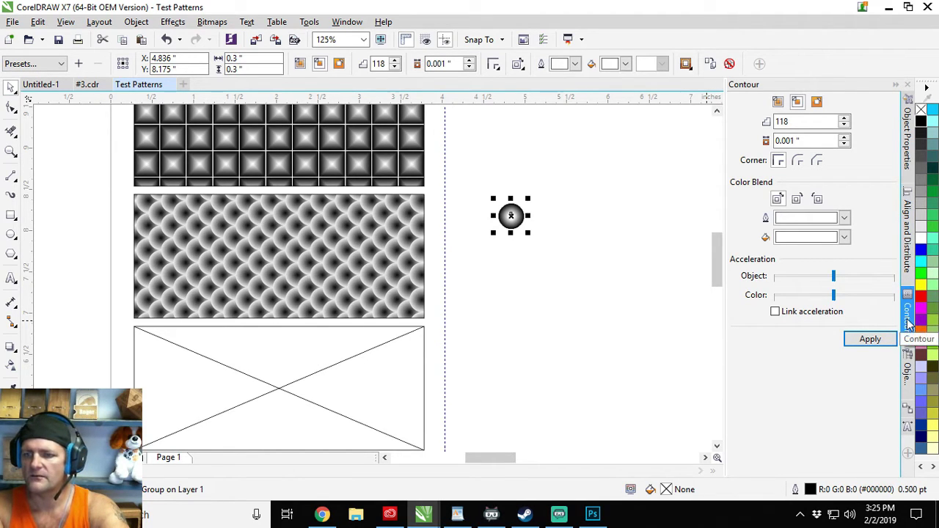
pyautogui.click(907, 400)
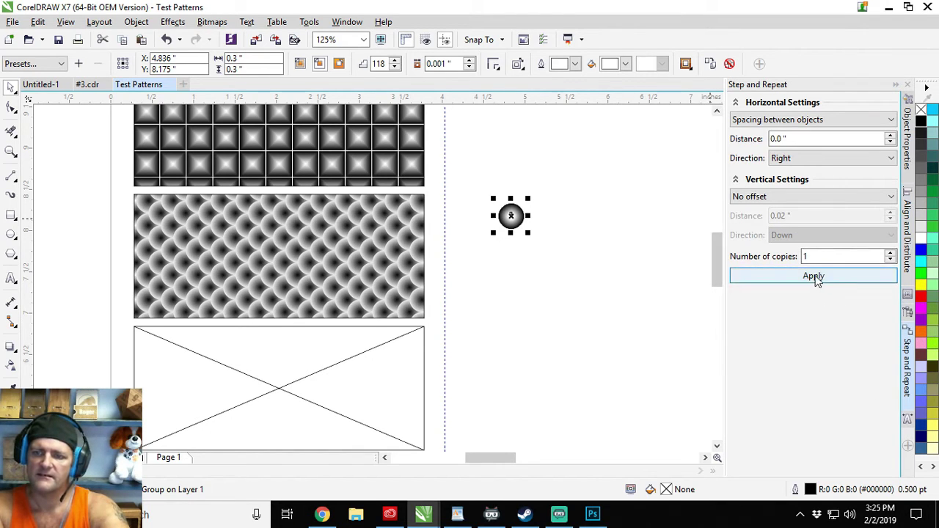
pyautogui.moveTo(820, 256); pyautogui.dragTo(770, 257)
pyautogui.write('12')
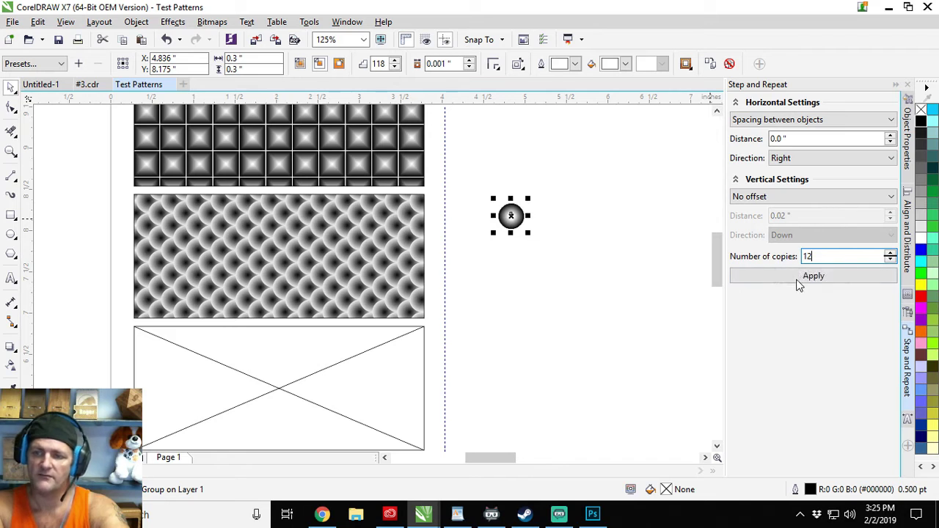
pyautogui.click(772, 278)
pyautogui.scroll(-2, 580, 291)
pyautogui.moveTo(581, 291); pyautogui.dragTo(496, 287)
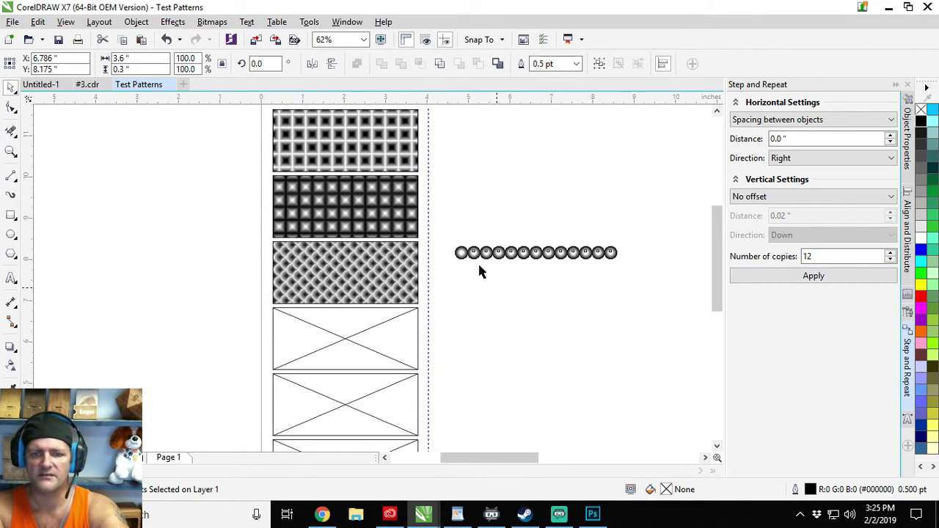
# - Select the row of 13 circles and add a copy shifted 0.15 inch right and 0.15 inch down
pyautogui.click(442, 223)
pyautogui.moveTo(441, 219); pyautogui.dragTo(652, 277)
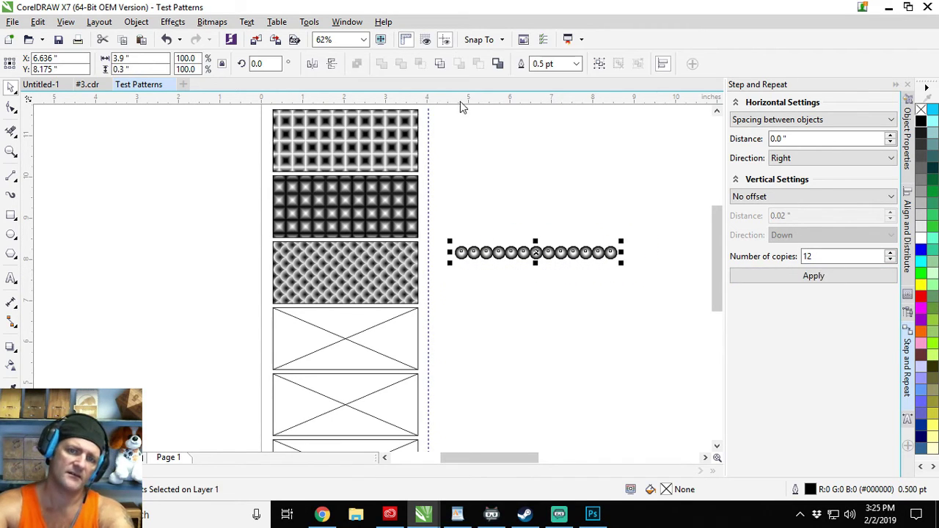
pyautogui.click(521, 176)
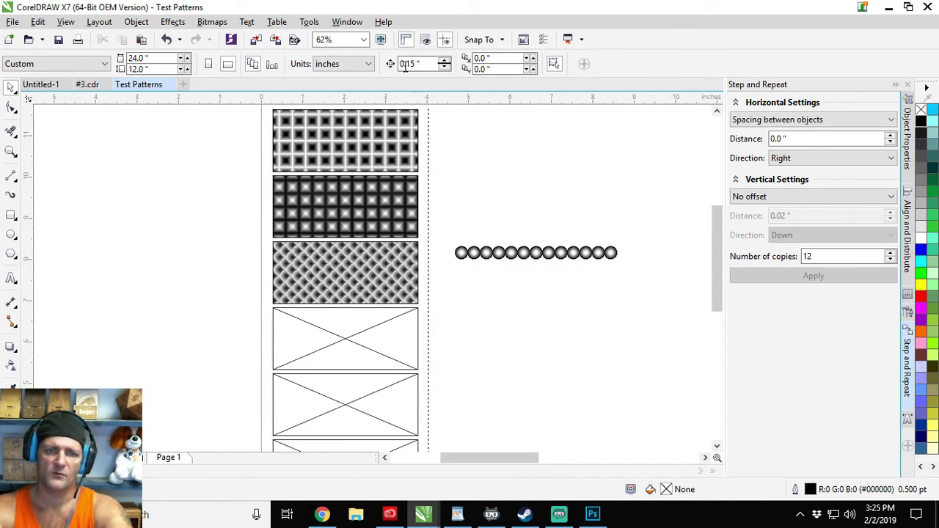
pyautogui.moveTo(535, 298); pyautogui.dragTo(631, 287)
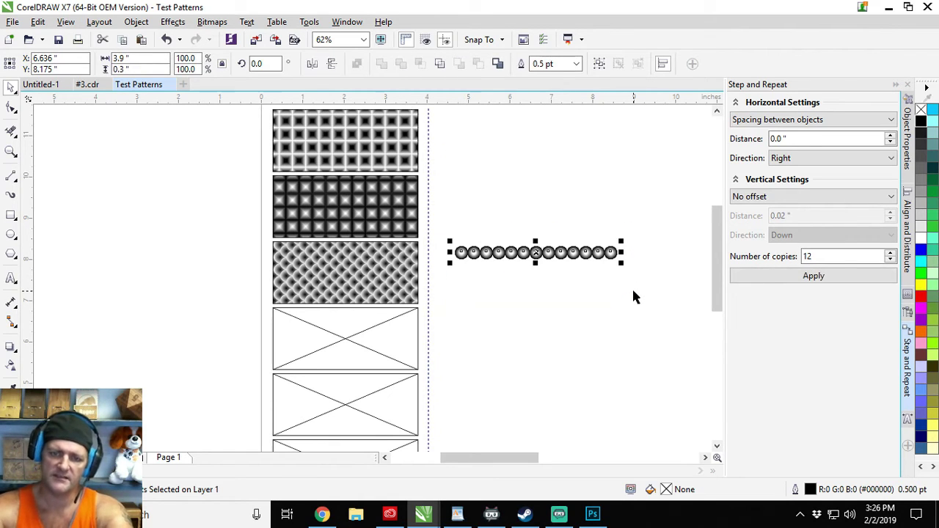
pyautogui.hotkey('ctrl', 'd')
# - Select the two overlapping rows of white-centred circles and duplicate them downward four times at 0.3 inch intervals
pyautogui.click(636, 223)
pyautogui.moveTo(662, 217); pyautogui.dragTo(446, 292)
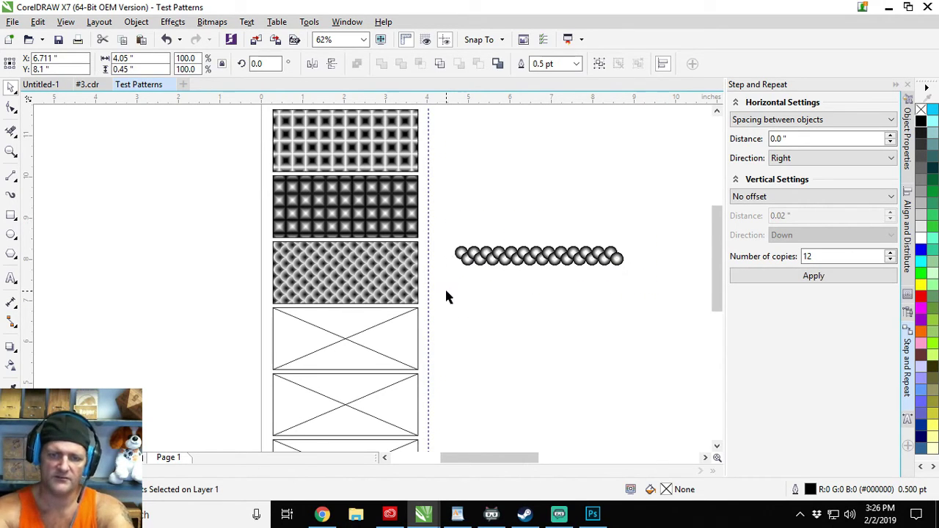
pyautogui.hotkey('ctrl', 'd')
pyautogui.hotkey('ctrl', 'd')
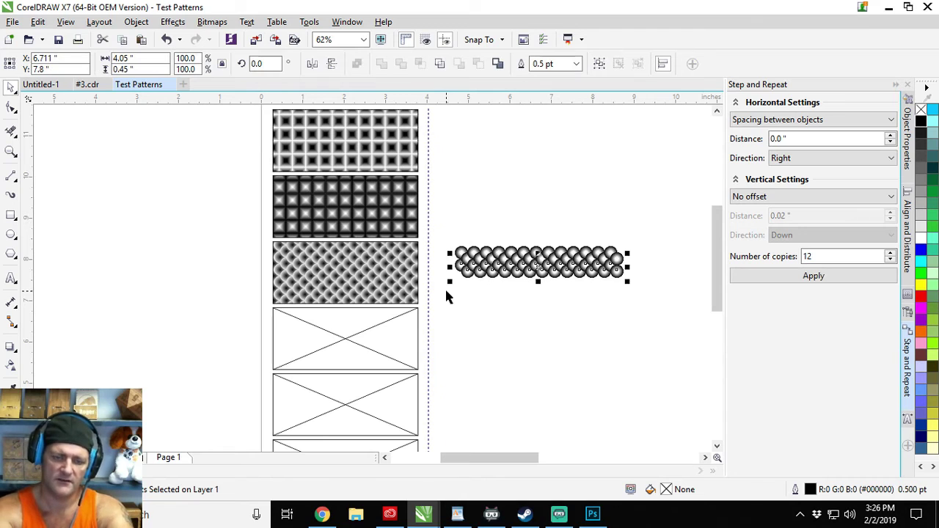
pyautogui.hotkey('ctrl', 'd')
pyautogui.hotkey('ctrl', 'd')
pyautogui.hotkey('ctrl', 'd')
pyautogui.hotkey('ctrl', 'd')
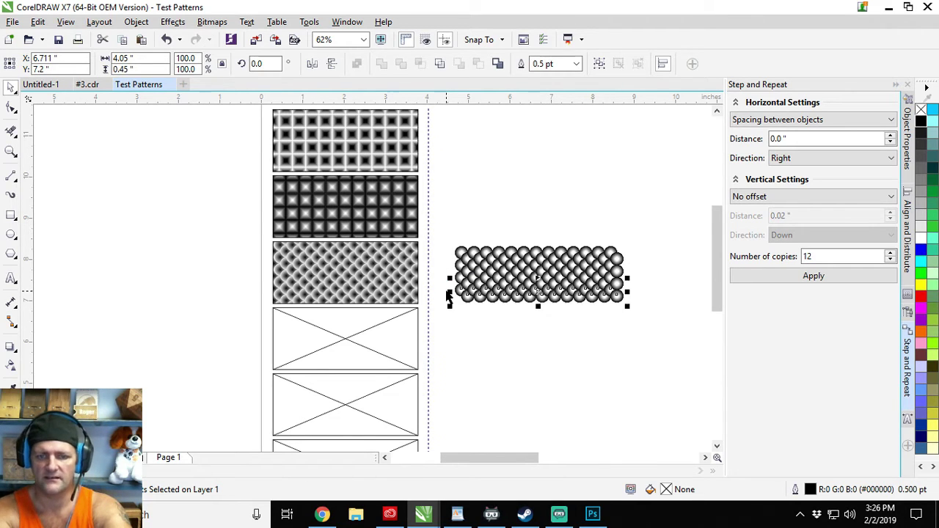
pyautogui.hotkey('ctrl', 'd')
pyautogui.hotkey('ctrl', 'd')
# - Select the whole block of white-centred circles, place it inside the first empty PowerClip frame, and clear the selection
pyautogui.moveTo(655, 219); pyautogui.dragTo(442, 342)
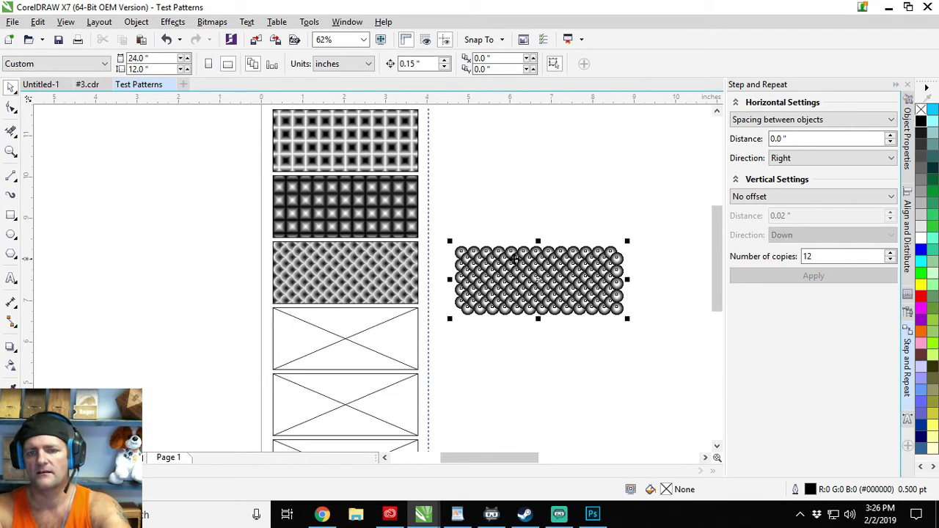
pyautogui.moveTo(561, 277); pyautogui.dragTo(345, 337)
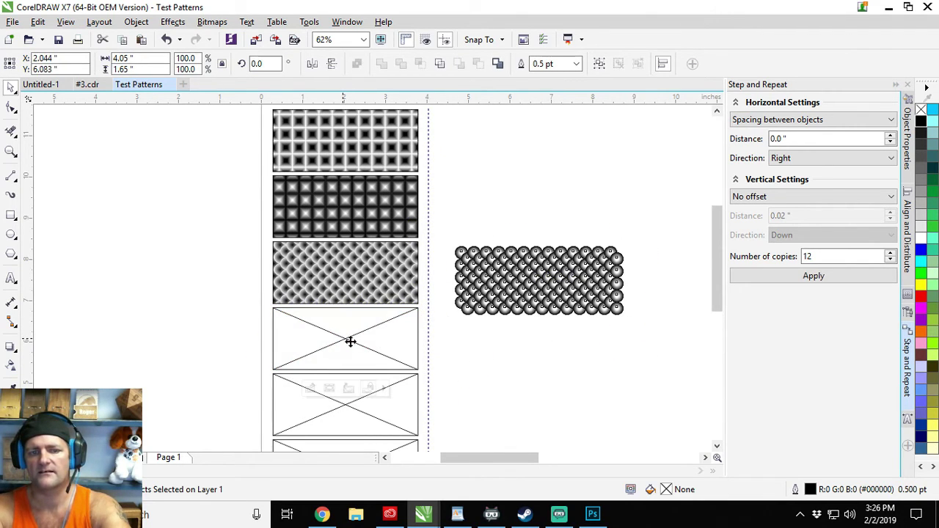
pyautogui.click(516, 350)
pyautogui.scroll(-3, 517, 338)
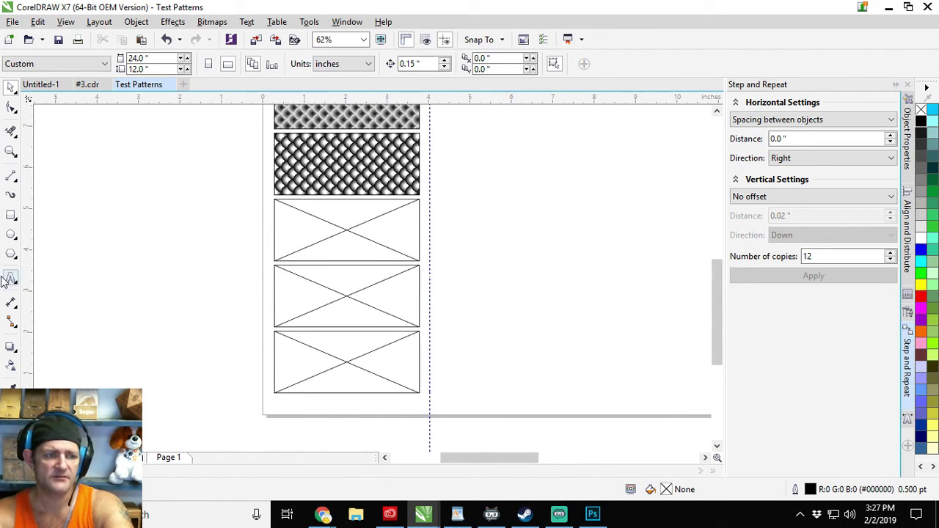
# - Draw a nine-pointed complex star about 1.5 inch wide beside the empty frames and weld it into a single outer outline
pyautogui.click(16, 258)
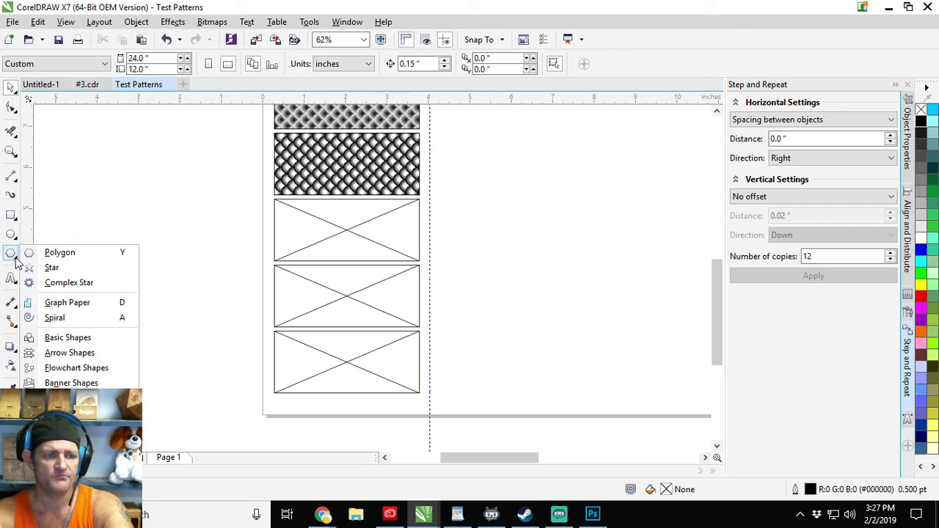
pyautogui.click(57, 282)
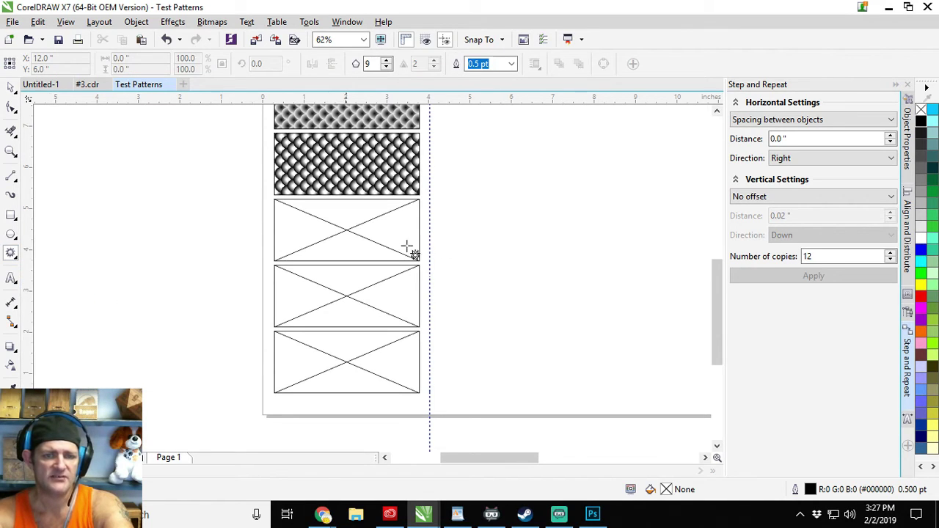
pyautogui.moveTo(472, 177); pyautogui.dragTo(539, 245)
pyautogui.scroll(2, 509, 203)
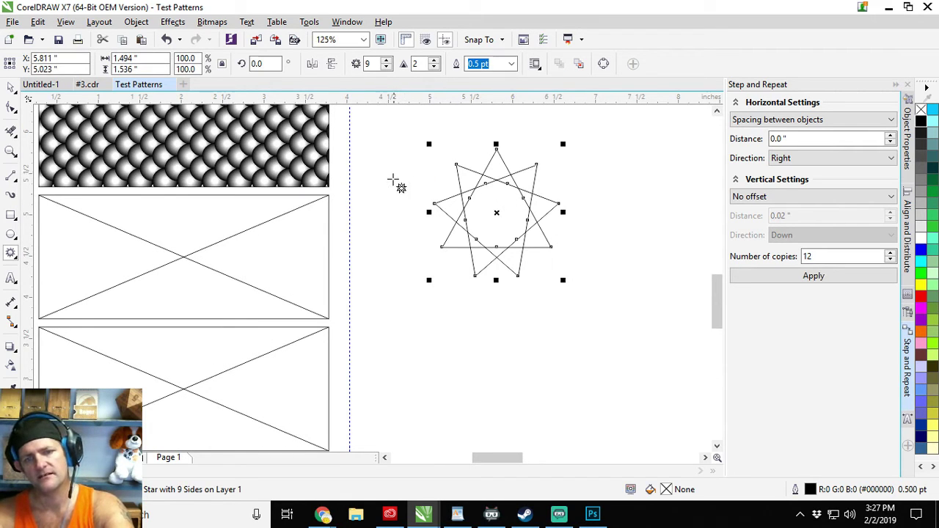
pyautogui.click(137, 25)
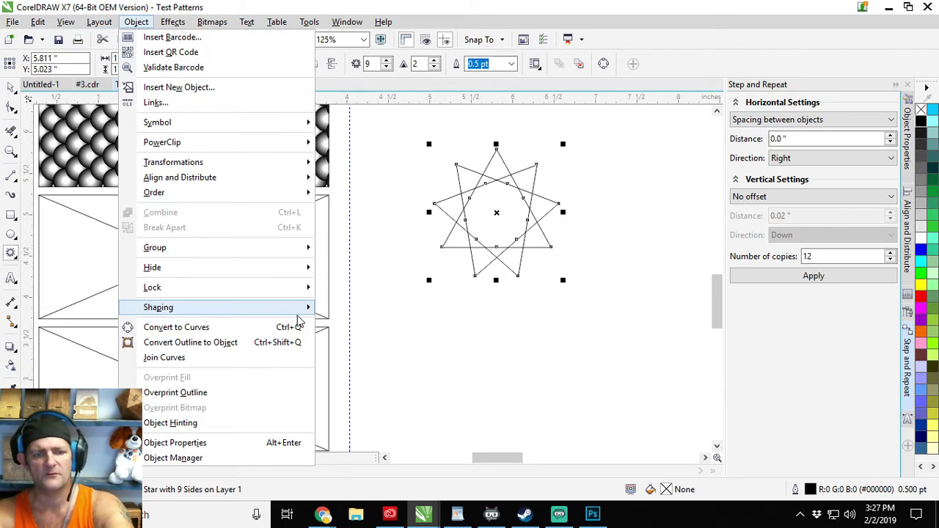
pyautogui.moveTo(301, 309)
pyautogui.click(355, 308)
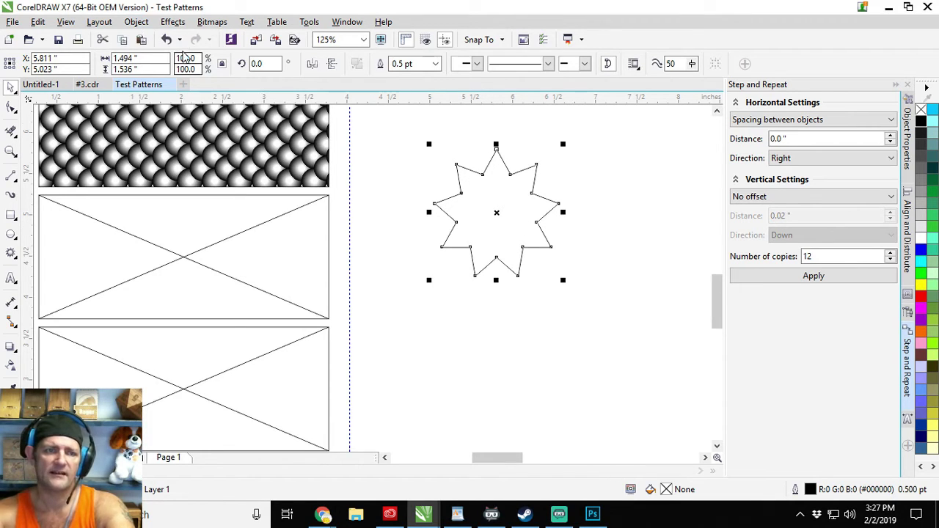
# - Scale the star outline proportionally to a height of 0.3 inch
pyautogui.doubleClick(125, 58)
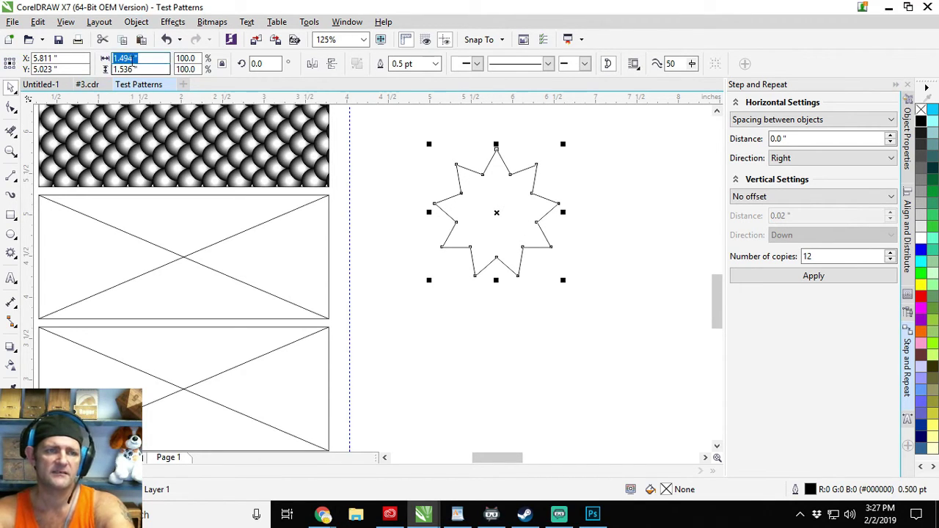
pyautogui.doubleClick(128, 69)
pyautogui.press('BackSpace')
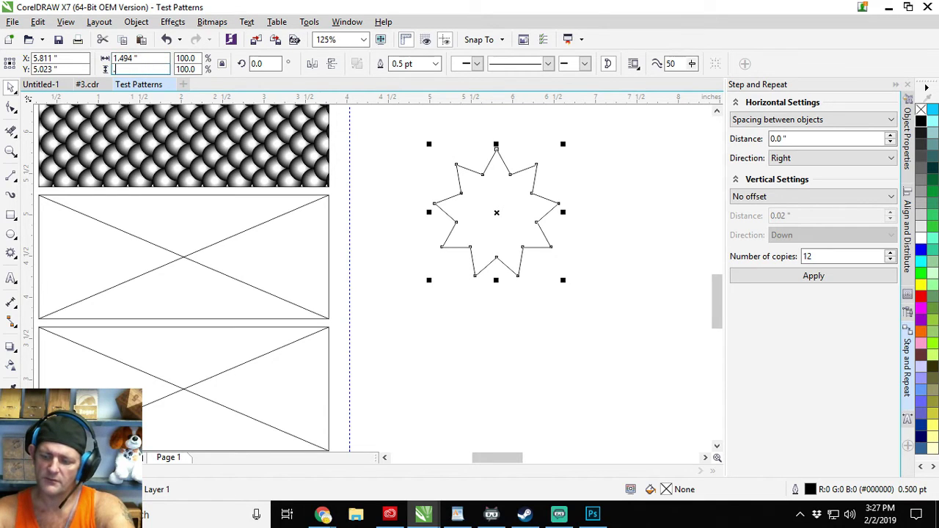
pyautogui.write('.3')
pyautogui.press('Return')
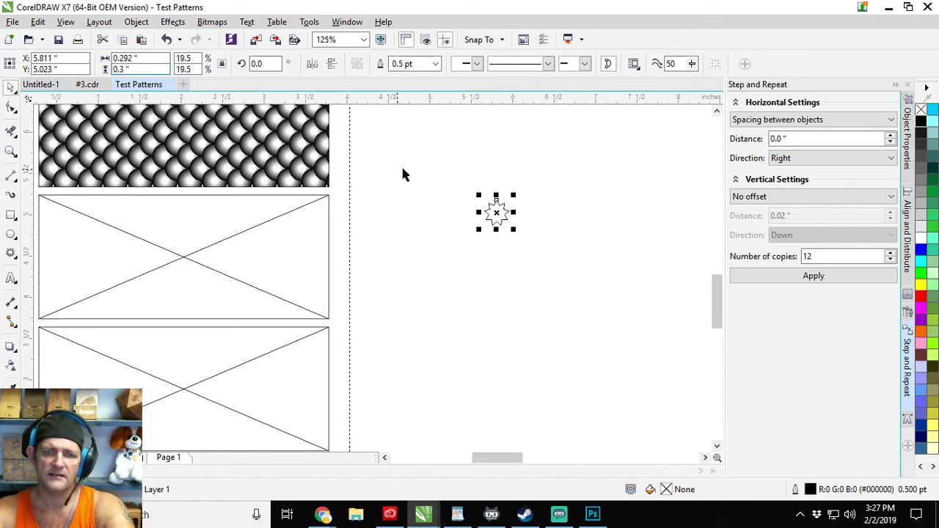
# - Fill the small star with light grey (RGB 230, 230, 230) and remove its outline
pyautogui.scroll(2, 498, 203)
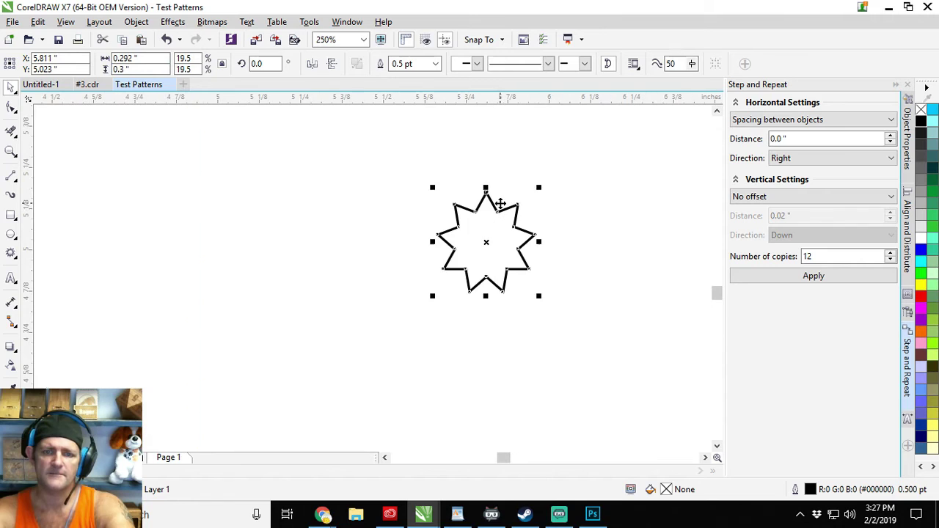
pyautogui.click(922, 227)
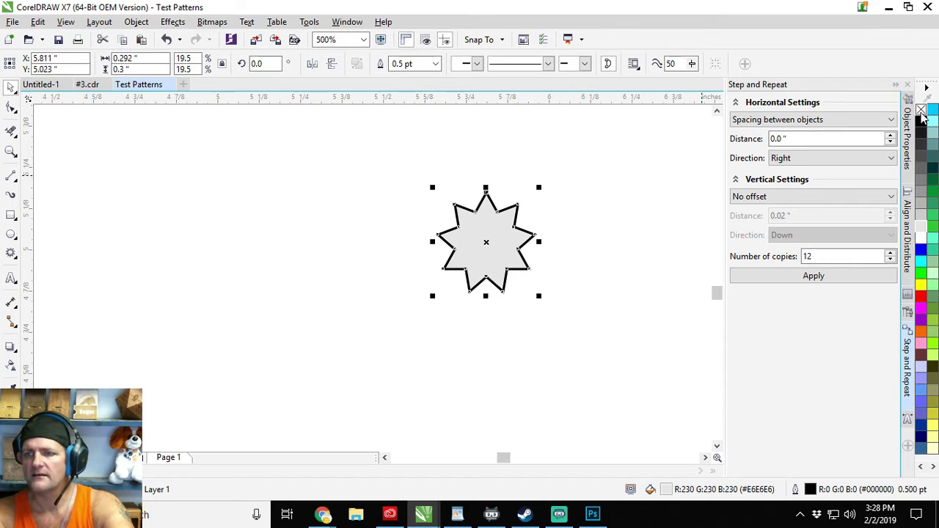
pyautogui.rightClick(920, 111)
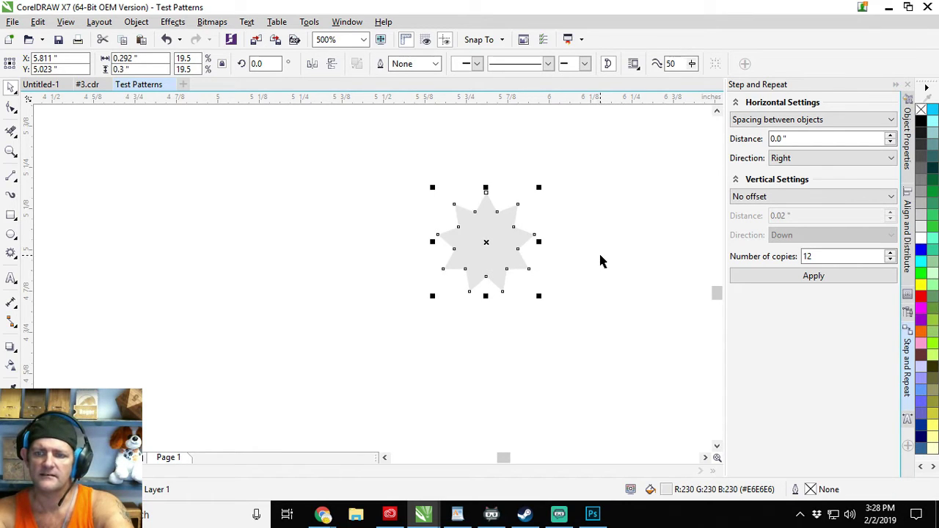
pyautogui.click(807, 277)
pyautogui.scroll(-1, 640, 269)
pyautogui.moveTo(641, 269); pyautogui.dragTo(350, 249)
pyautogui.moveTo(542, 249); pyautogui.dragTo(413, 255)
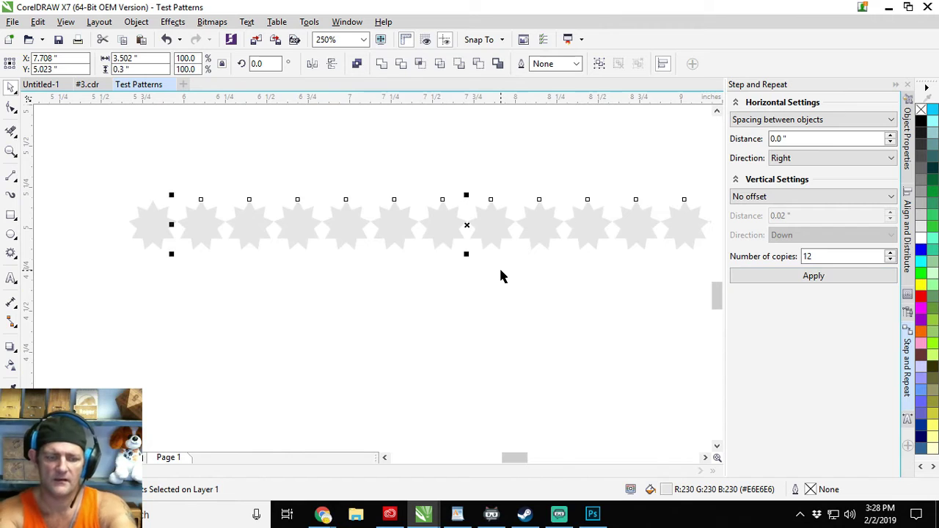
pyautogui.hotkey('ctrl', 'z')
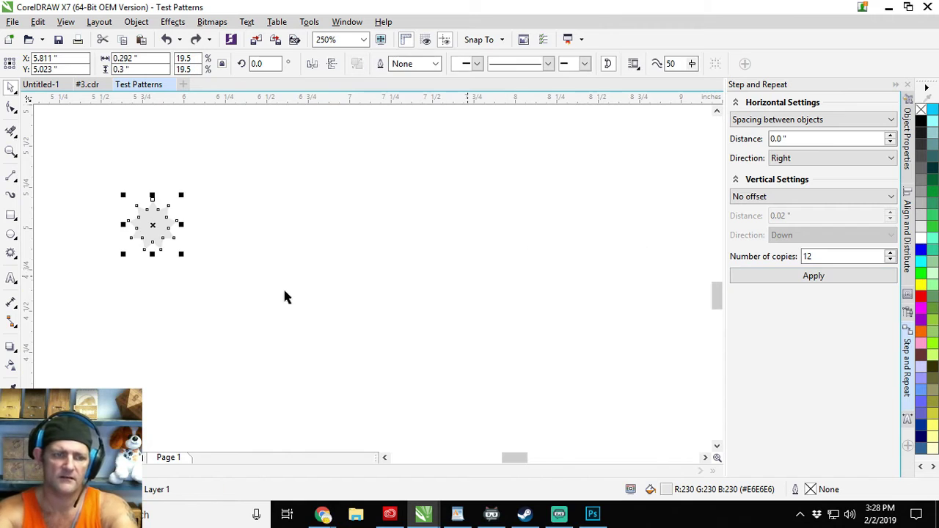
# - Apply an inside contour with 0.001 inch offset to the grey star, using black for both the contour outline and fill colours
pyautogui.click(908, 313)
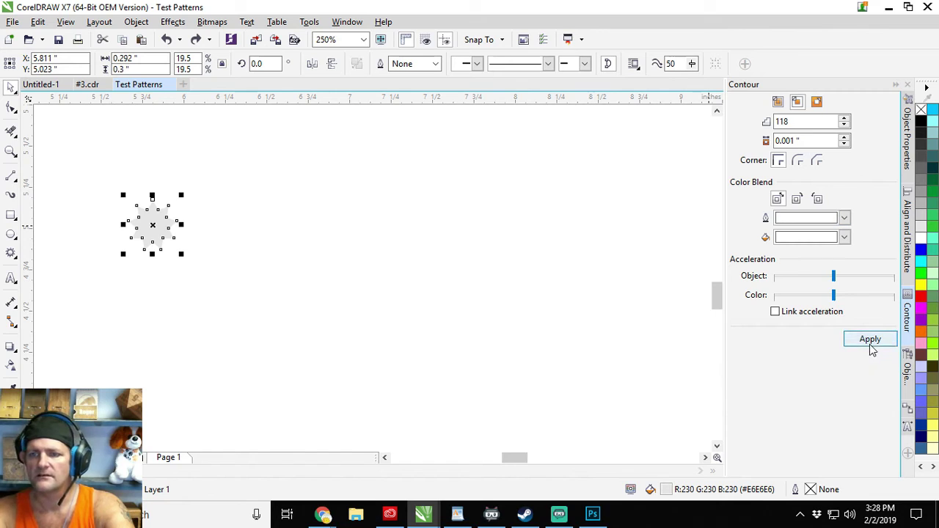
pyautogui.click(844, 218)
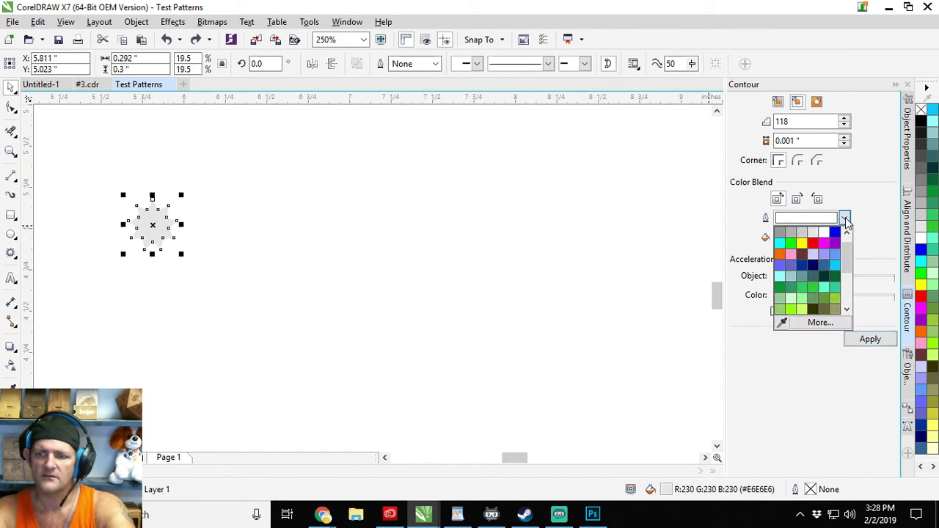
pyautogui.click(845, 232)
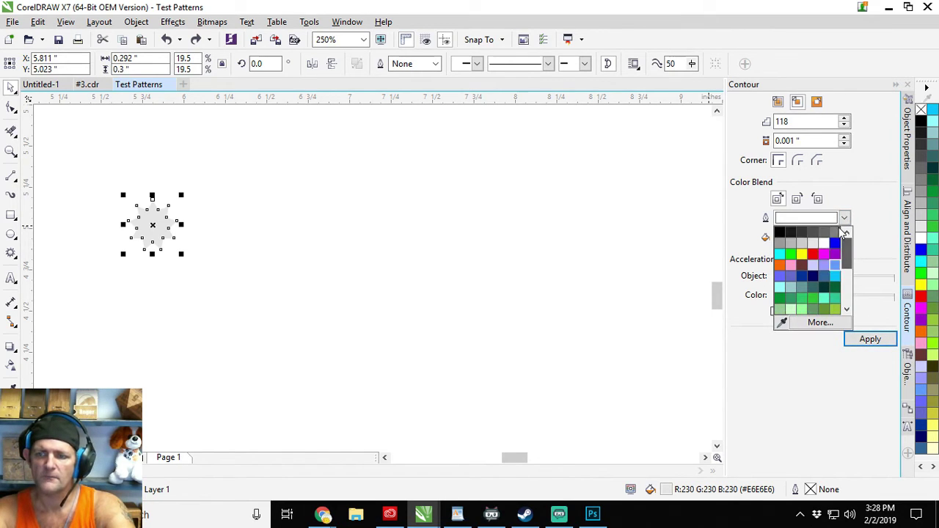
pyautogui.click(779, 233)
pyautogui.click(846, 238)
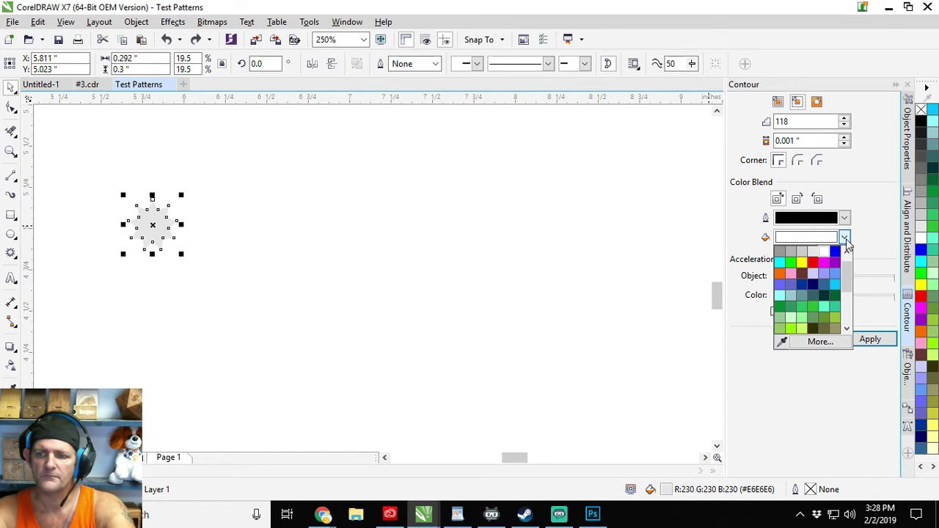
pyautogui.scroll(1, 849, 275)
pyautogui.click(779, 253)
pyautogui.click(870, 339)
# - Repeat the grey-to-black contoured star 12 times to the right with 0 inch spacing and no vertical offset
pyautogui.scroll(3, 132, 220)
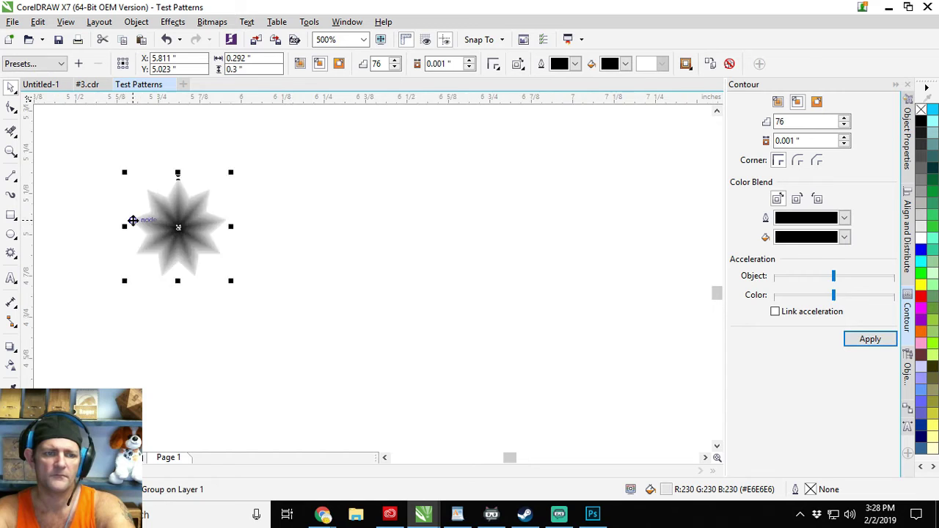
pyautogui.scroll(-1, 209, 224)
pyautogui.moveTo(210, 226); pyautogui.dragTo(369, 289)
pyautogui.scroll(1, 363, 288)
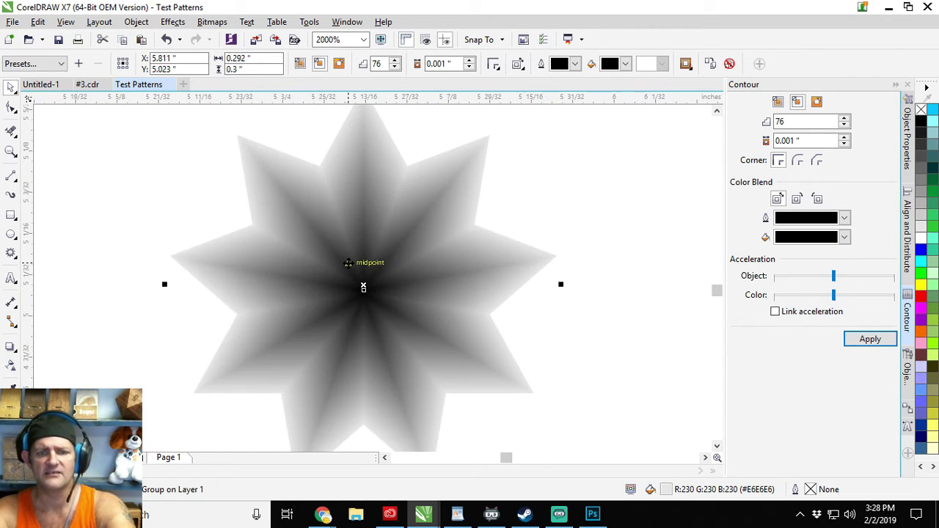
pyautogui.scroll(-1, 348, 263)
pyautogui.scroll(-1, 327, 297)
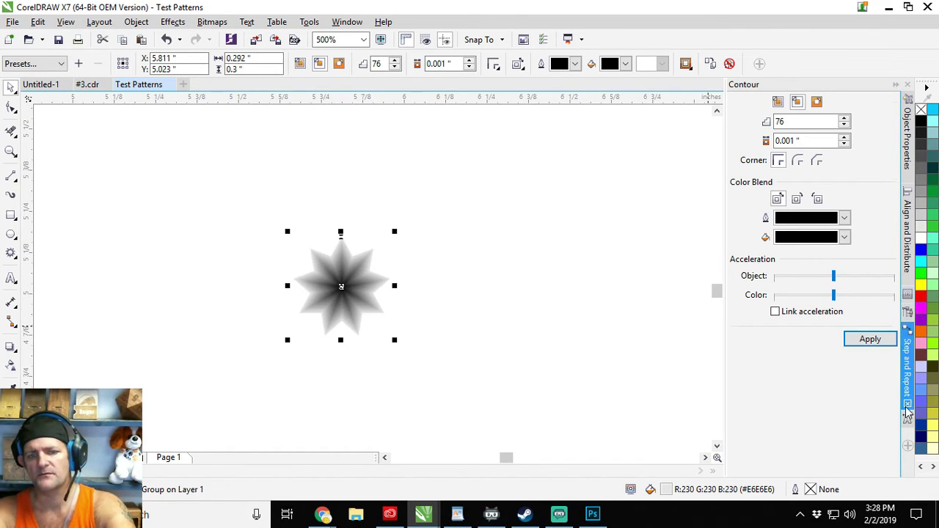
pyautogui.hotkey('ctrl', 'shift', 'd')
pyautogui.click(836, 282)
pyautogui.scroll(-2, 470, 251)
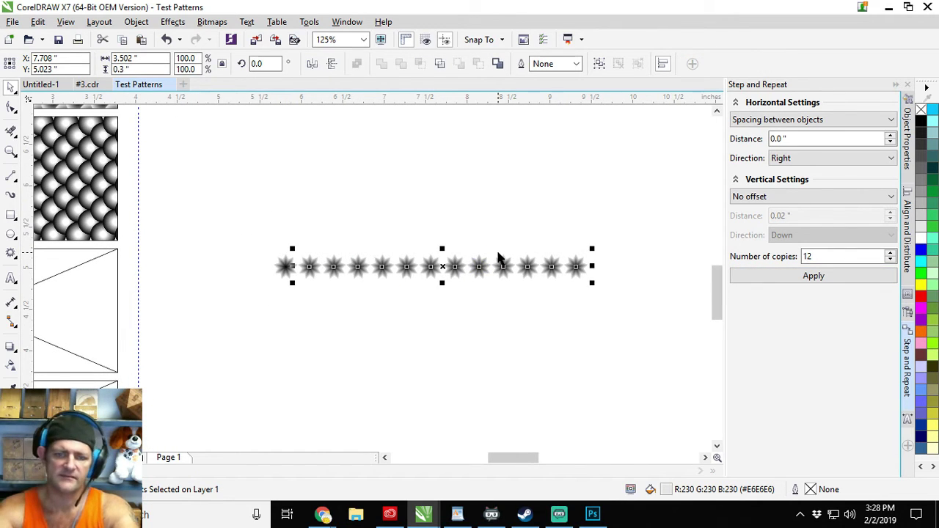
# - Select the row of 13 contoured stars and add a copy shifted 0.15 inch right and 0.15 inch down
pyautogui.moveTo(618, 219); pyautogui.dragTo(236, 300)
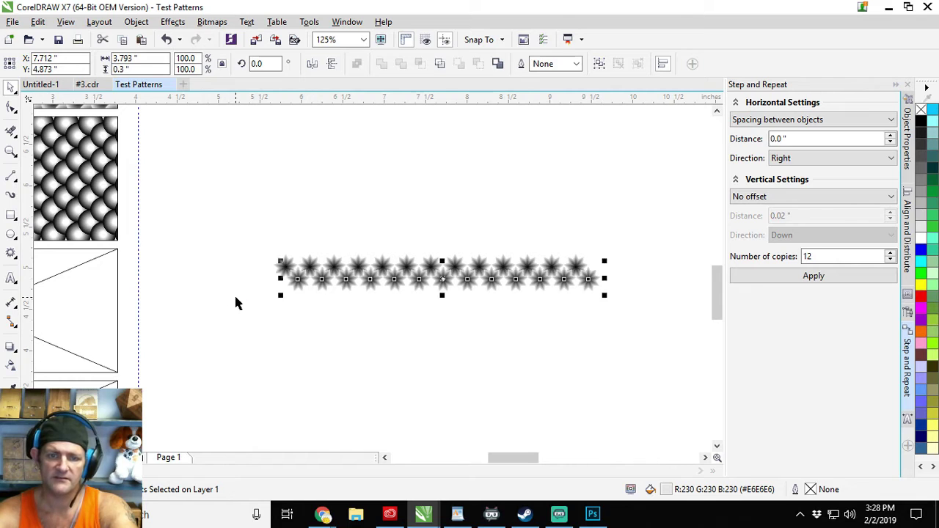
pyautogui.scroll(2, 310, 255)
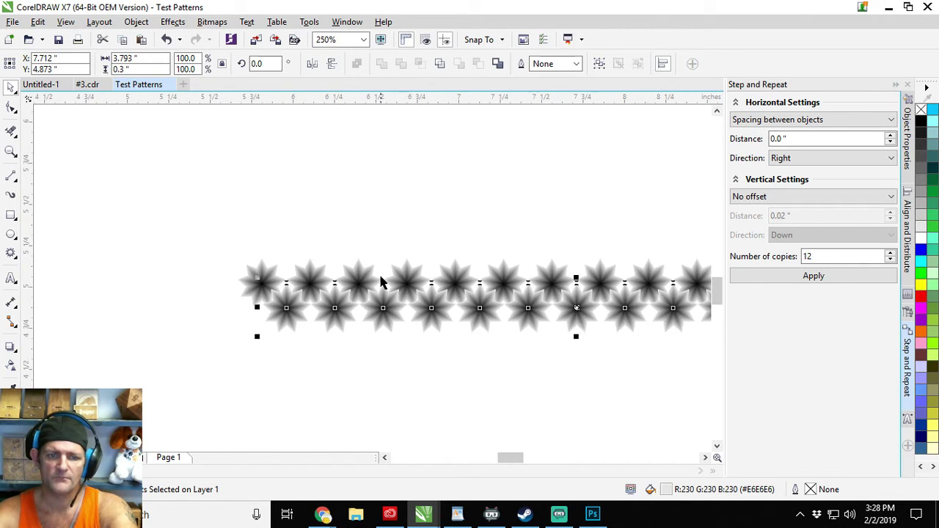
pyautogui.scroll(1, 366, 280)
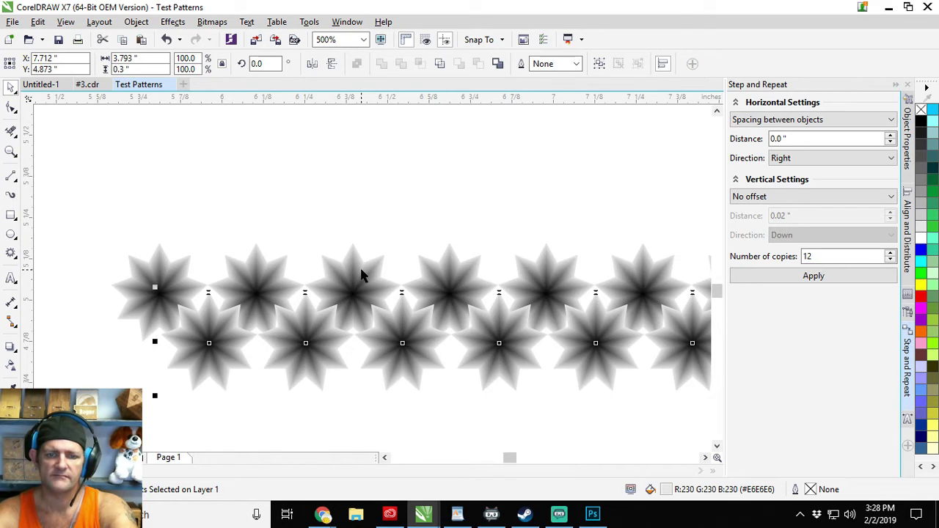
pyautogui.scroll(-1, 360, 275)
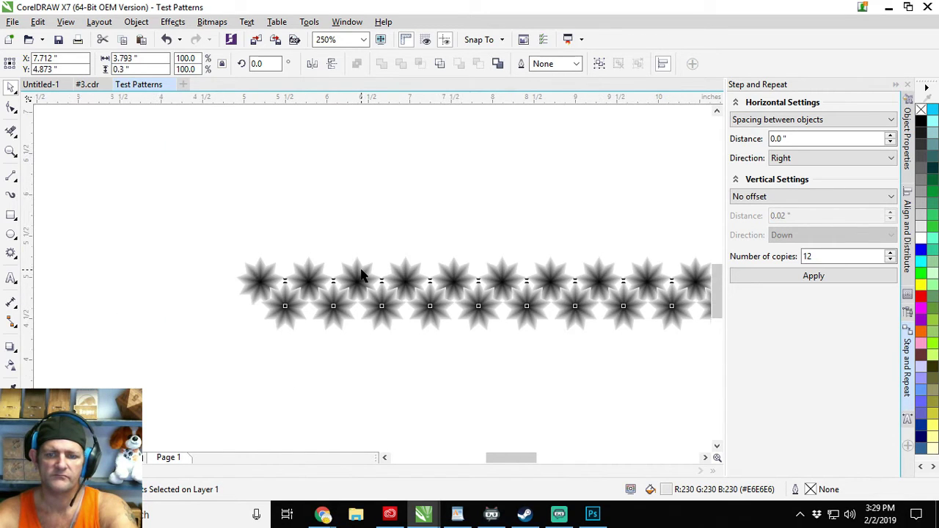
# - Select both staggered rows of stars, duplicate them downward four times at 0.3 inch intervals, and clear the selection
pyautogui.scroll(-1, 360, 275)
pyautogui.moveTo(649, 242); pyautogui.dragTo(255, 320)
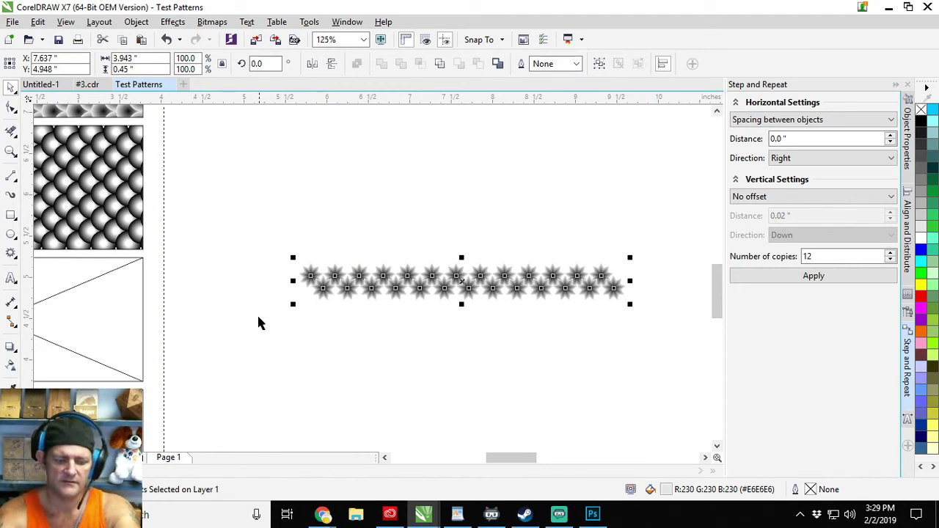
pyautogui.click(256, 319)
pyautogui.hotkey('ctrl', 'd')
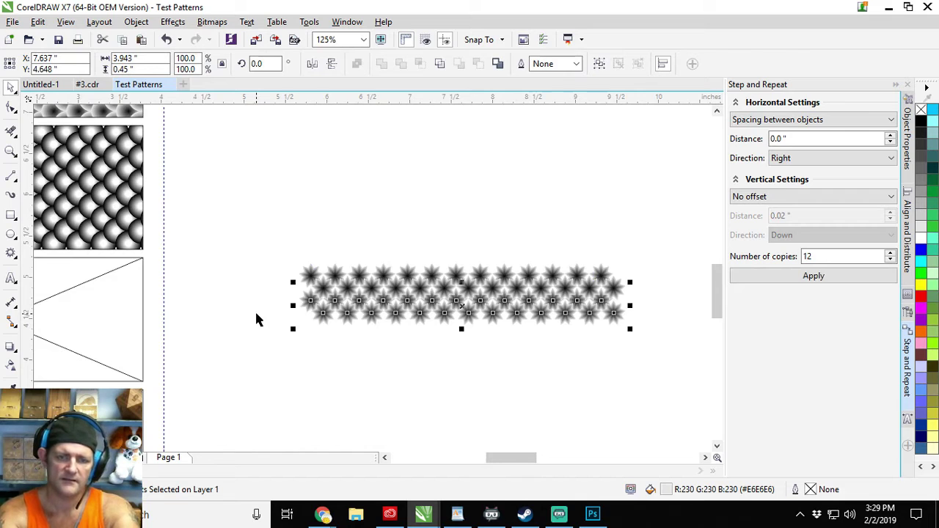
pyautogui.hotkey('ctrl', 'd')
pyautogui.hotkey('ctrl', 'd')
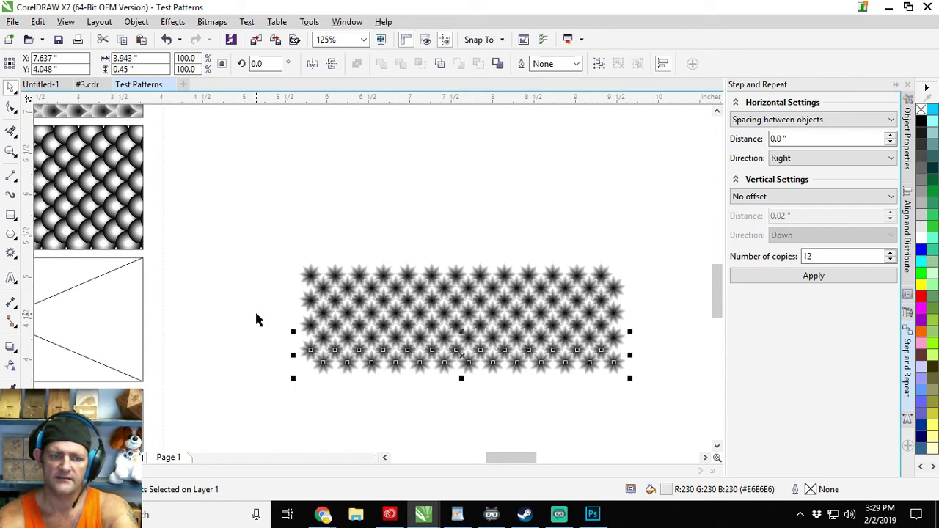
pyautogui.hotkey('ctrl', 'd')
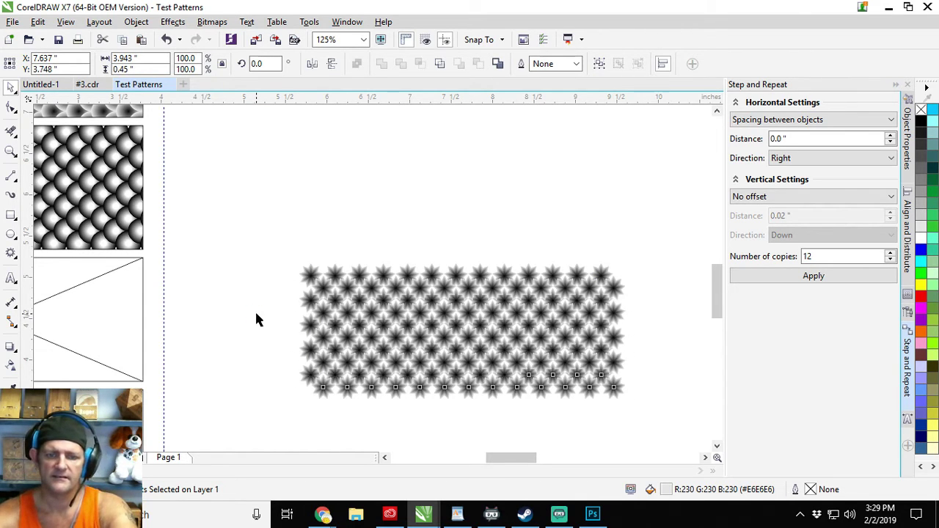
pyautogui.click(256, 319)
# - Select the whole block of contoured stars and place it inside the empty PowerClip frame below the white-centred circle pattern
pyautogui.scroll(2, 475, 308)
pyautogui.scroll(1, 490, 330)
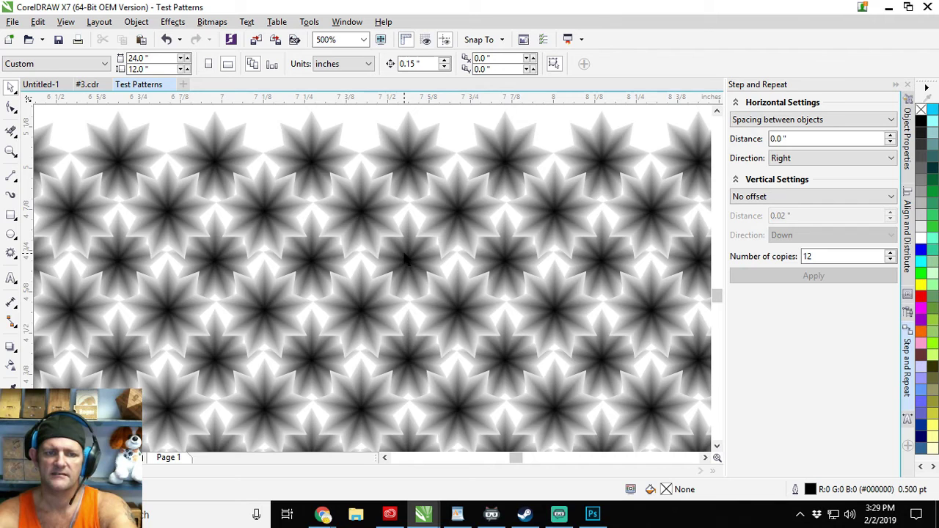
pyautogui.scroll(-1, 405, 259)
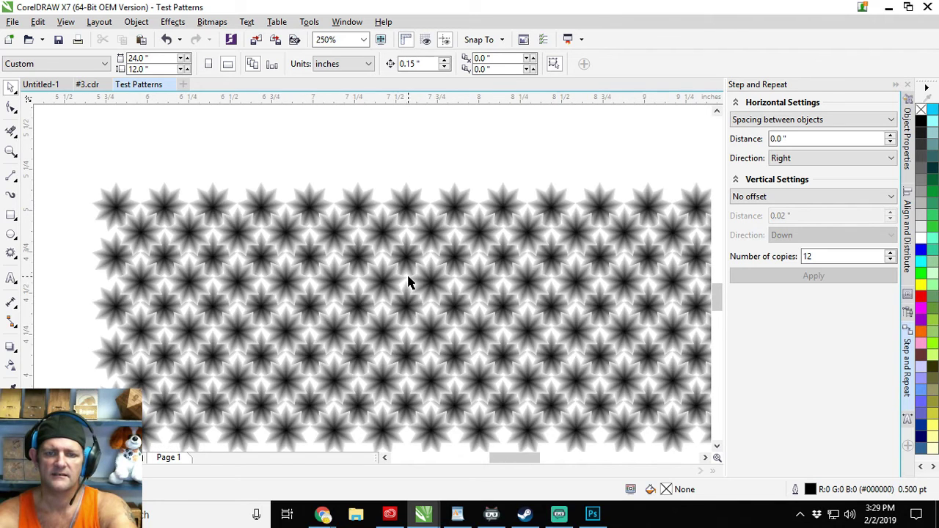
pyautogui.scroll(-1, 408, 280)
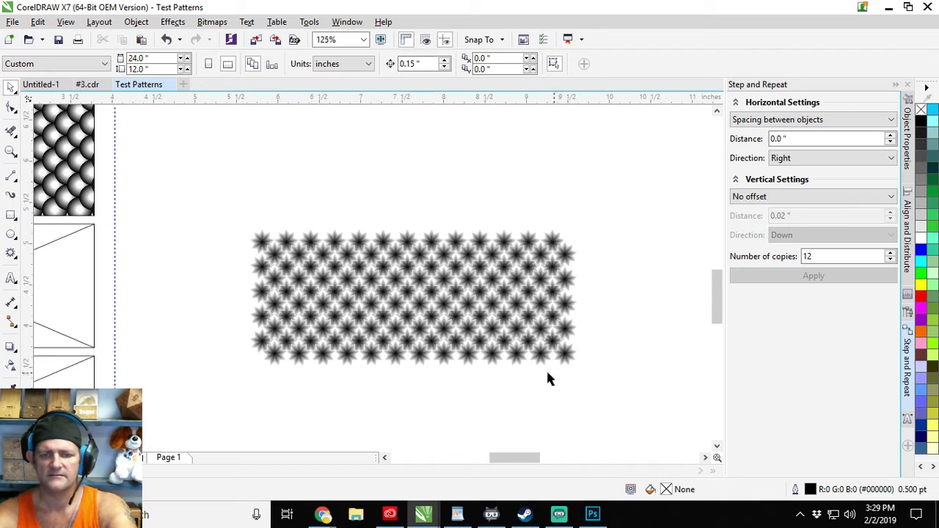
pyautogui.moveTo(608, 387); pyautogui.dragTo(171, 173)
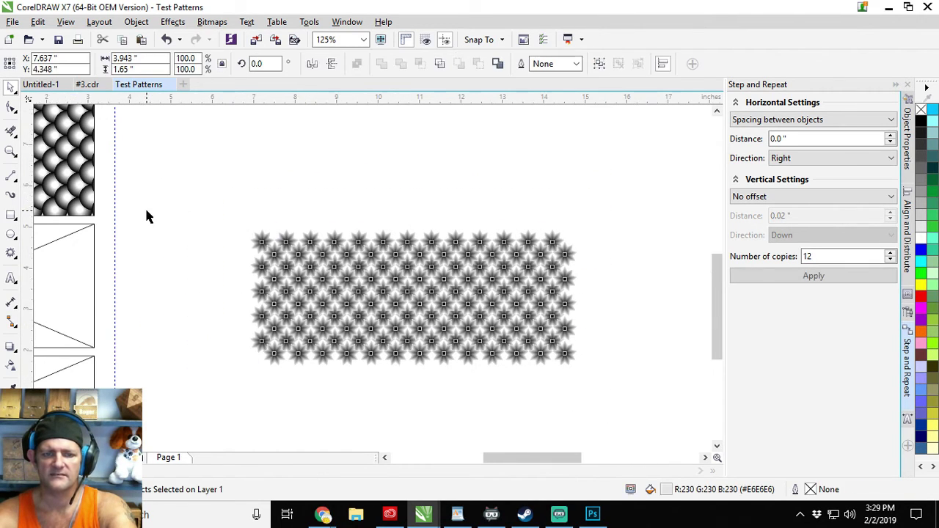
pyautogui.scroll(-2, 151, 214)
pyautogui.scroll(1, 390, 193)
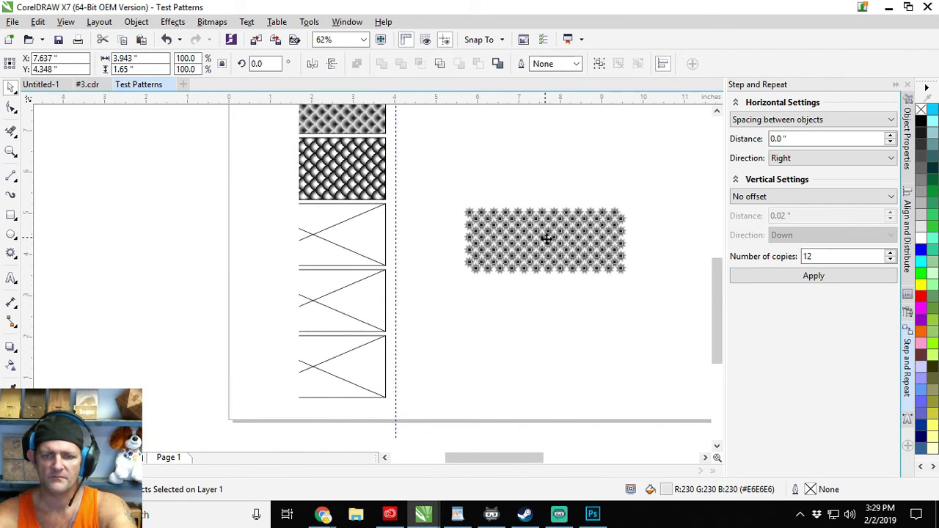
pyautogui.moveTo(545, 239); pyautogui.dragTo(315, 237)
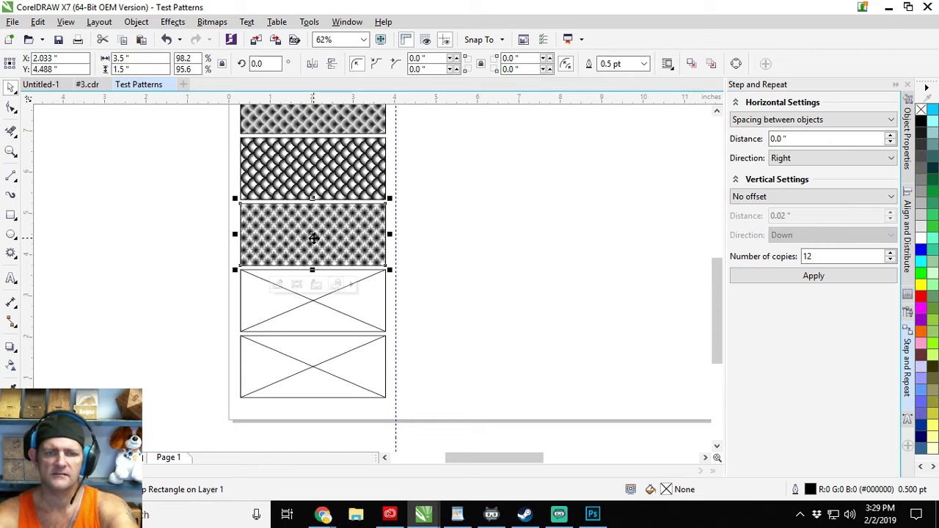
# - Draw a nine-point complex star about 1.1 by 1.08 inches in the empty area beside the pattern frames, replacing a smaller first attempt
pyautogui.scroll(4, 367, 238)
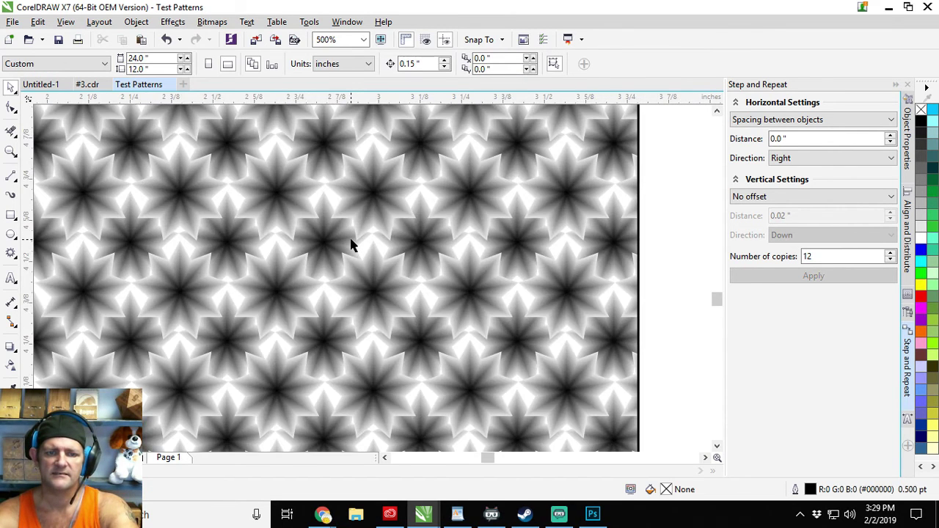
pyautogui.scroll(-4, 350, 246)
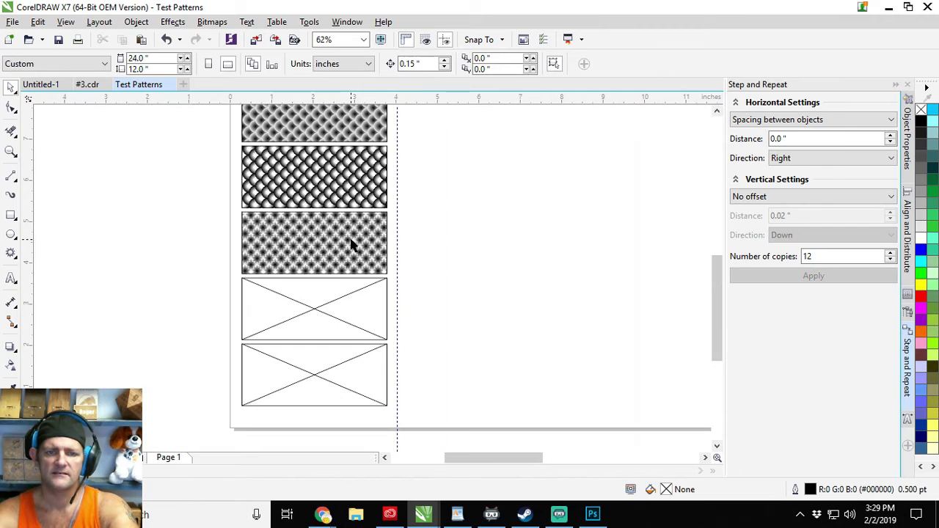
pyautogui.click(11, 252)
pyautogui.moveTo(432, 223); pyautogui.dragTo(459, 255)
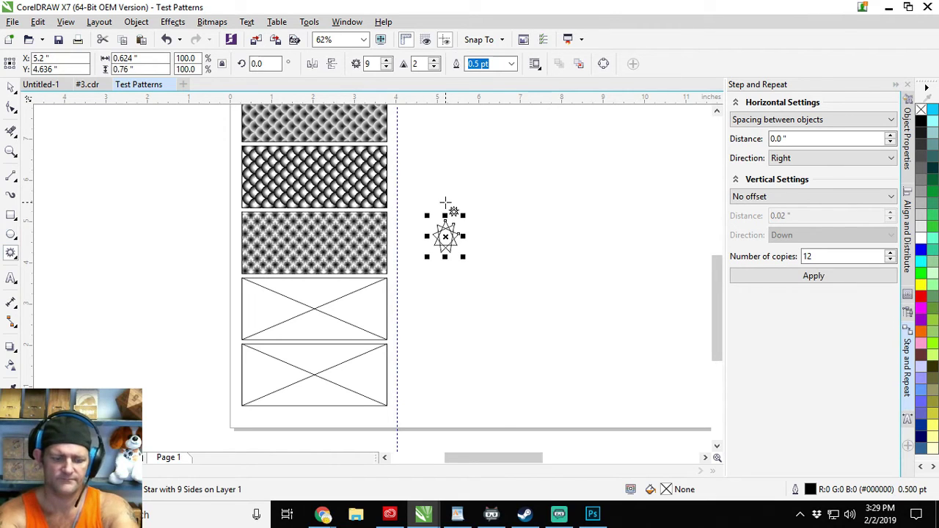
pyautogui.hotkey('ctrl', 'z')
pyautogui.moveTo(444, 193); pyautogui.dragTo(490, 241)
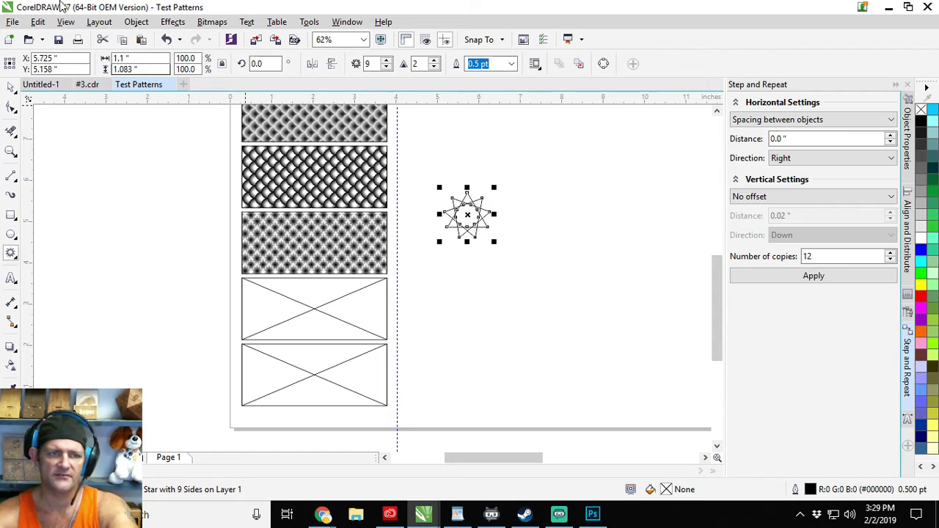
# - Weld the overlapping lines of the nine-point star into one outer outline
pyautogui.click(135, 22)
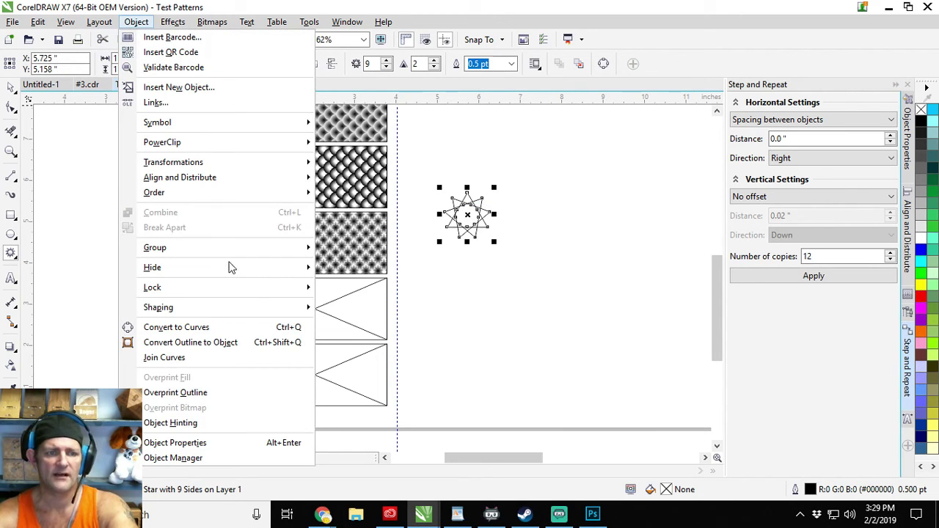
pyautogui.moveTo(264, 308)
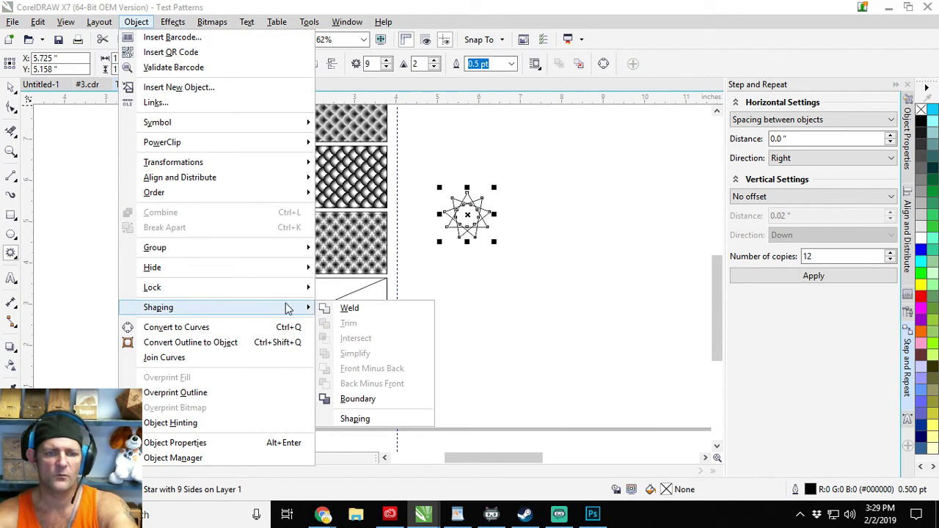
pyautogui.click(343, 308)
# - Resize the welded star to 0.3 inch wide and 0.3 inch high
pyautogui.scroll(2, 458, 211)
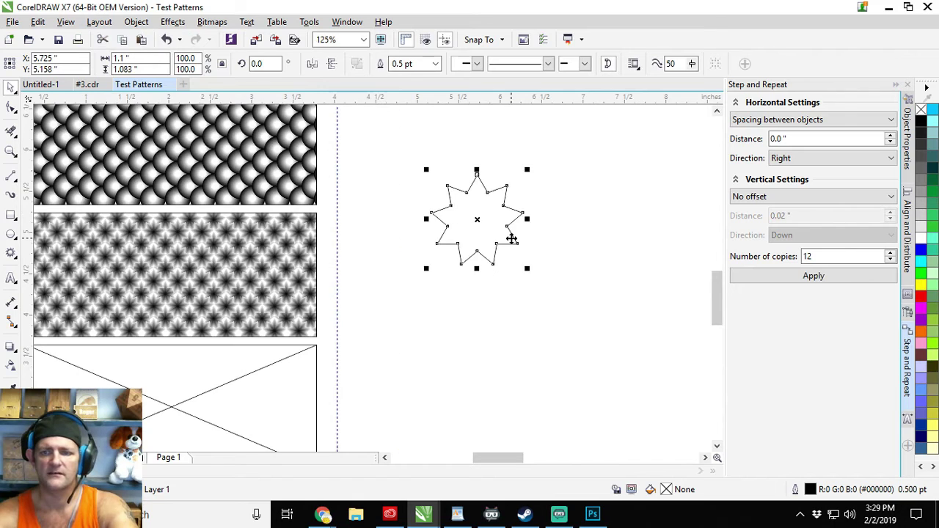
pyautogui.click(151, 57)
pyautogui.write('.3')
pyautogui.press('Return')
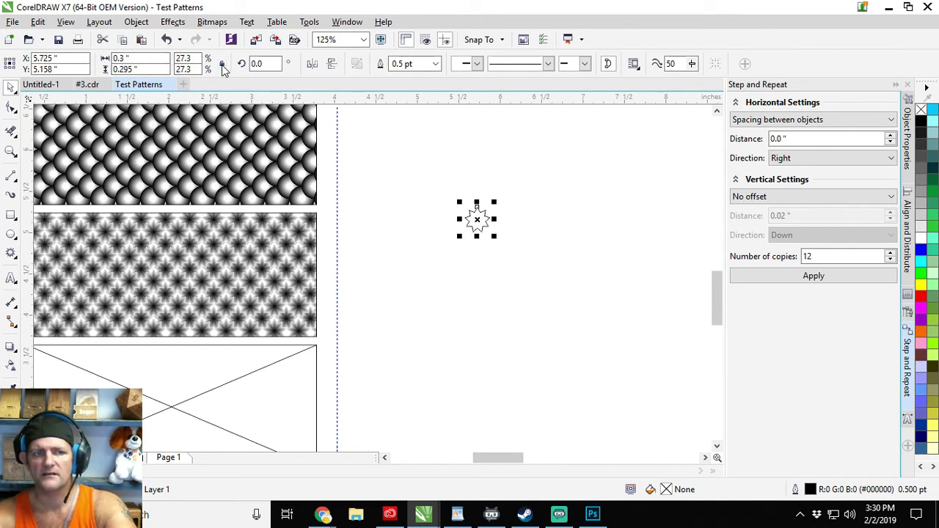
pyautogui.click(146, 69)
pyautogui.write('.3')
pyautogui.press('Return')
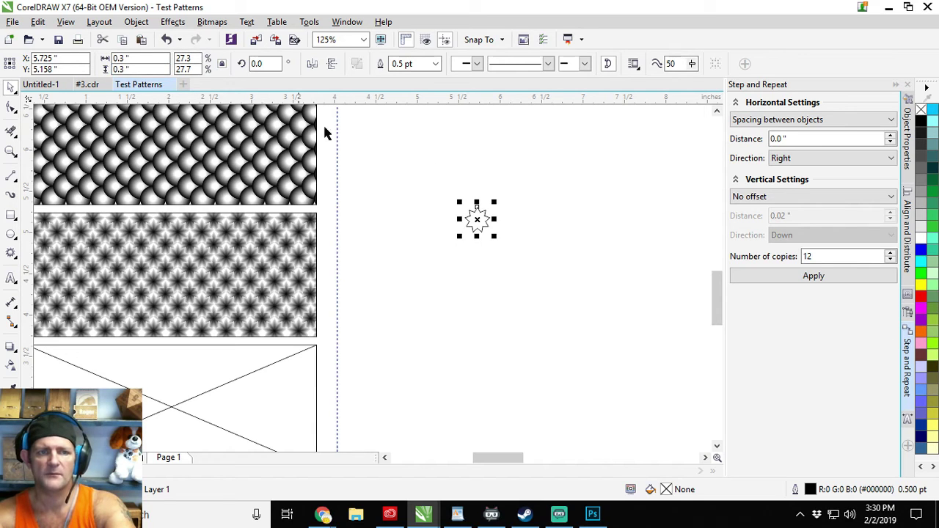
pyautogui.moveTo(430, 186); pyautogui.dragTo(574, 235)
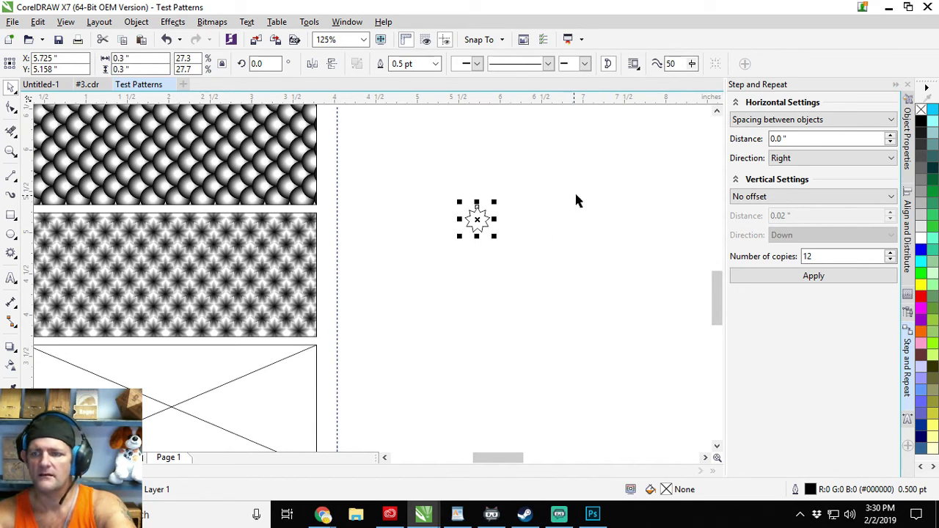
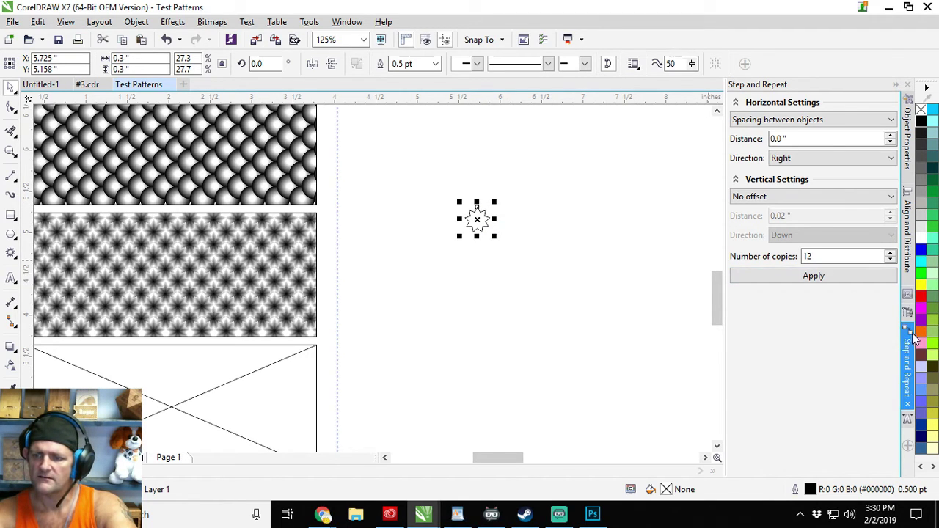
# - Apply an inside contour with 0.001 inch offset to the small star, using white for both the contour outline and fill colours
pyautogui.click(908, 295)
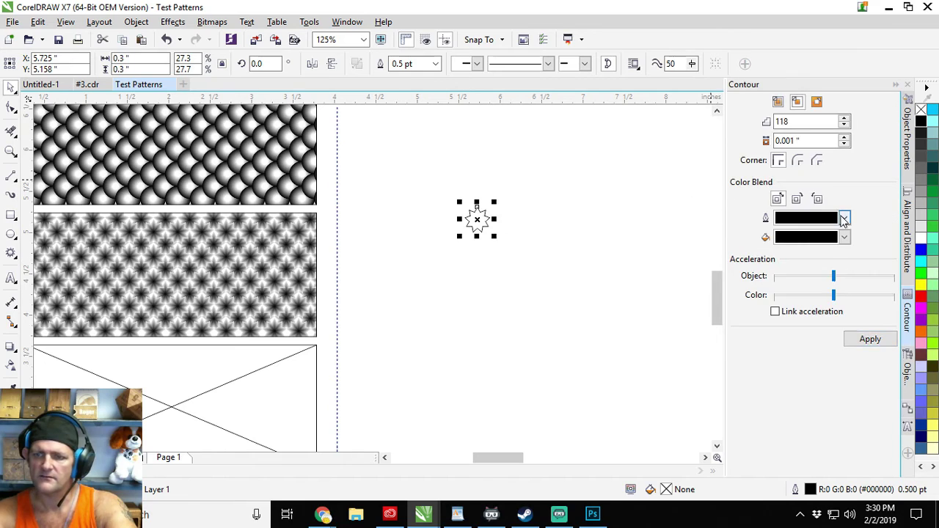
pyautogui.click(844, 217)
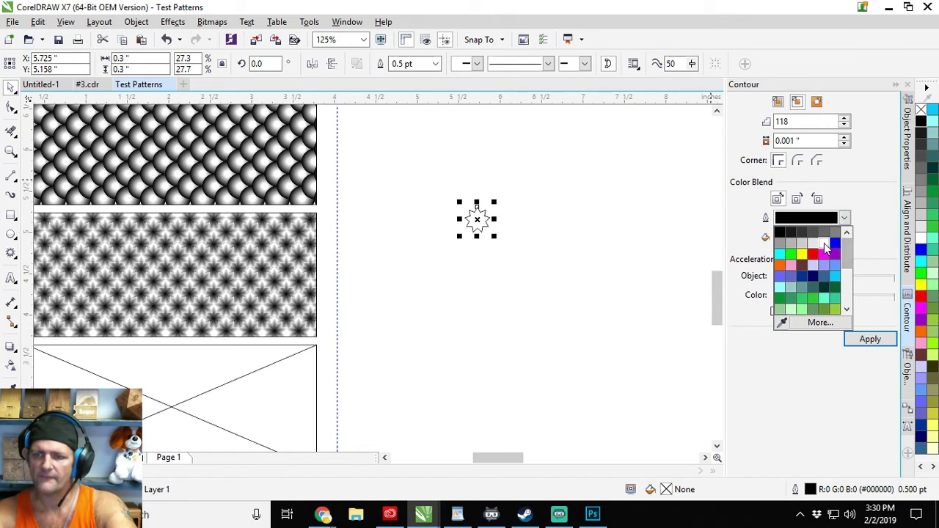
pyautogui.click(824, 243)
pyautogui.click(844, 237)
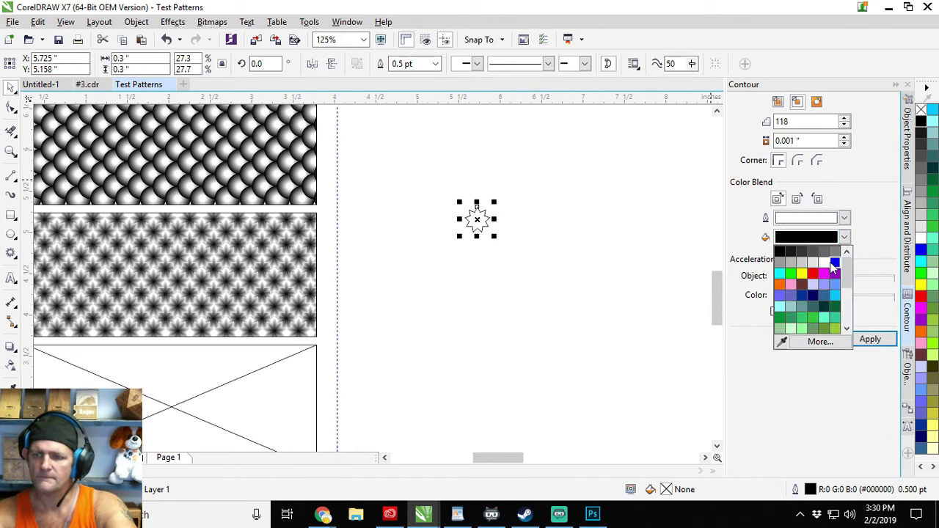
pyautogui.click(824, 262)
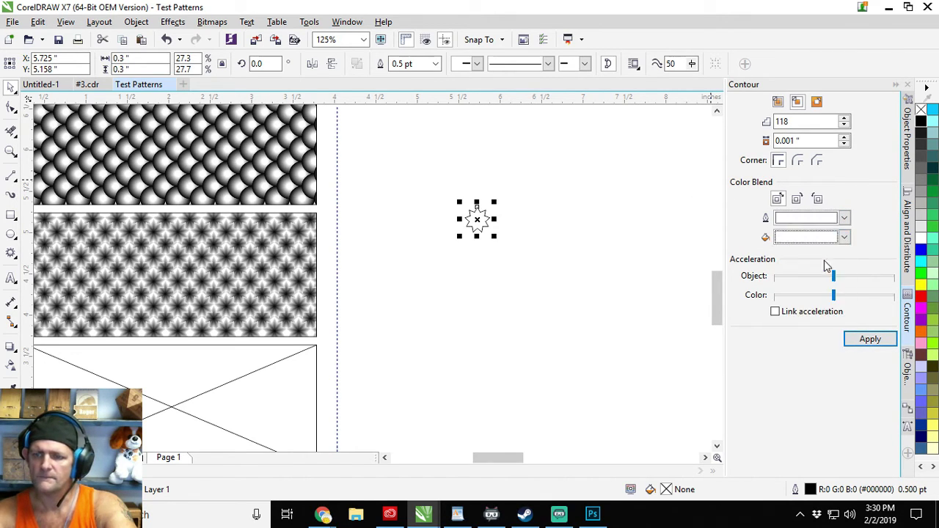
pyautogui.click(871, 340)
pyautogui.scroll(5, 477, 218)
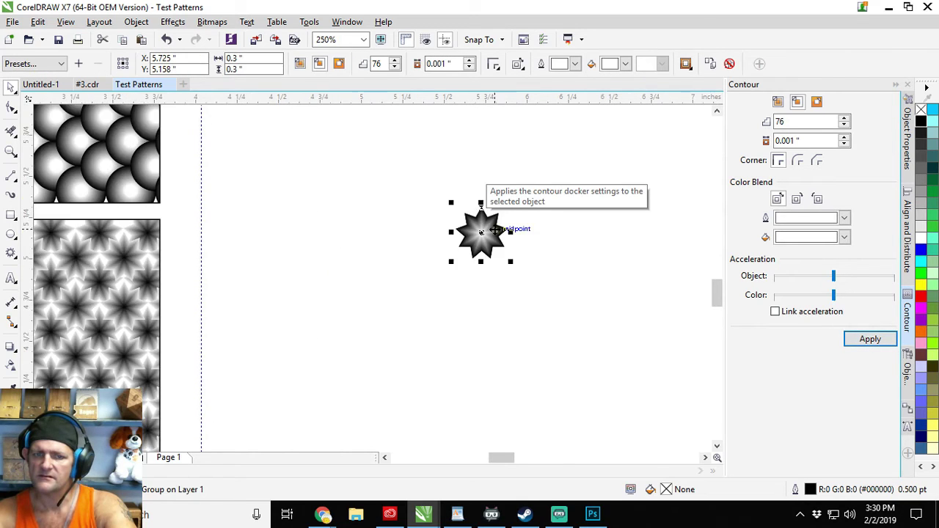
pyautogui.scroll(1, 492, 228)
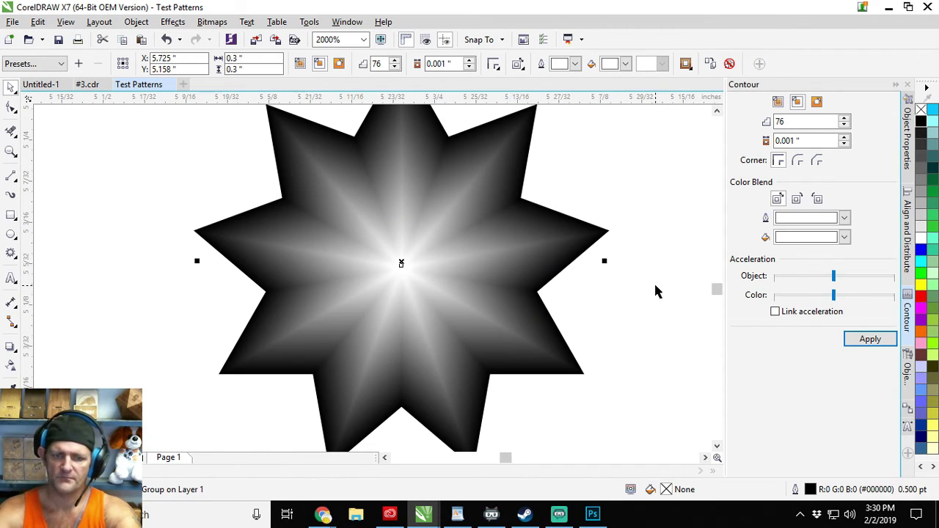
pyautogui.scroll(-3, 655, 291)
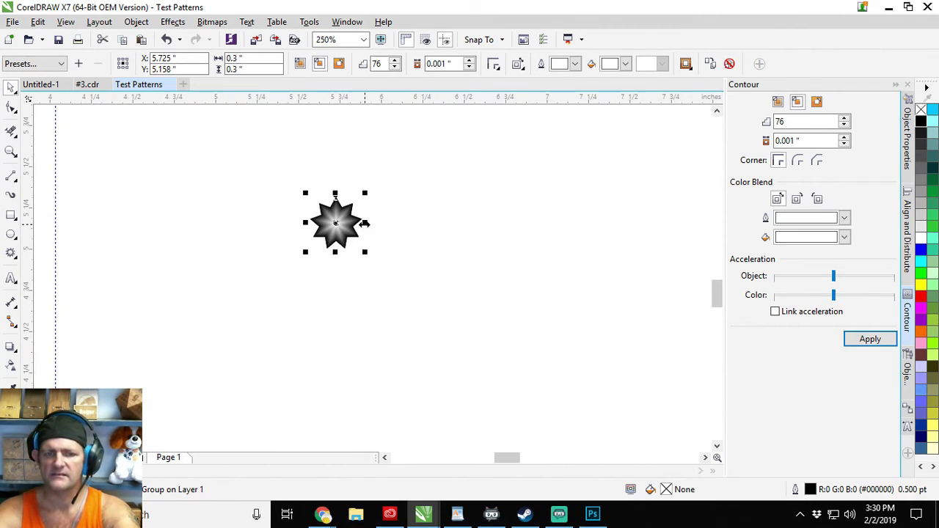
# - Repeat the white-centred contoured star 12 times to the right with 0 inch spacing and no vertical offset
pyautogui.click(907, 410)
pyautogui.click(804, 275)
pyautogui.scroll(-1, 376, 198)
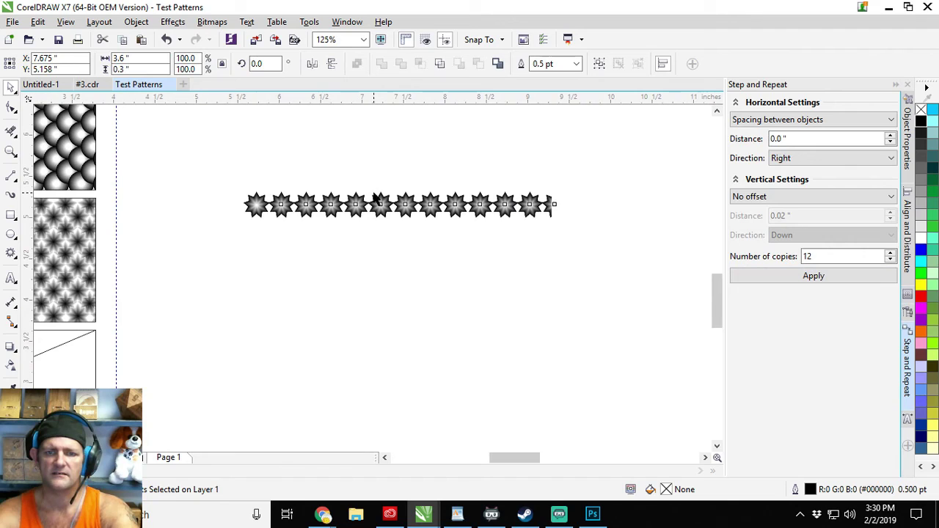
pyautogui.moveTo(211, 163); pyautogui.dragTo(638, 248)
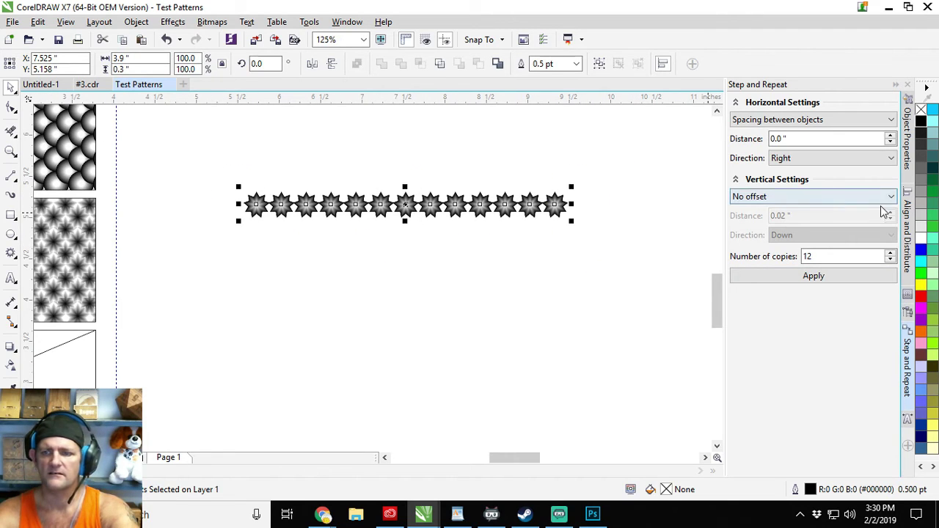
pyautogui.click(811, 195)
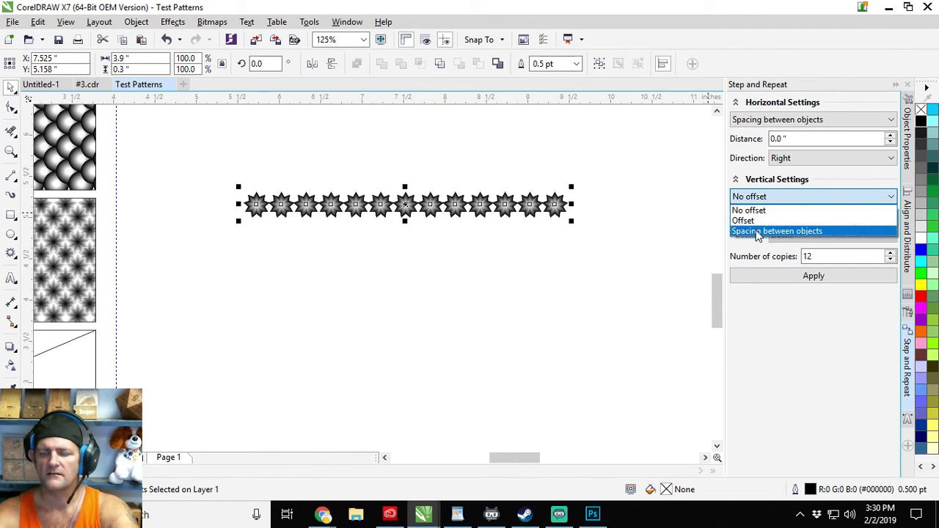
pyautogui.click(760, 232)
pyautogui.click(798, 120)
pyautogui.click(766, 132)
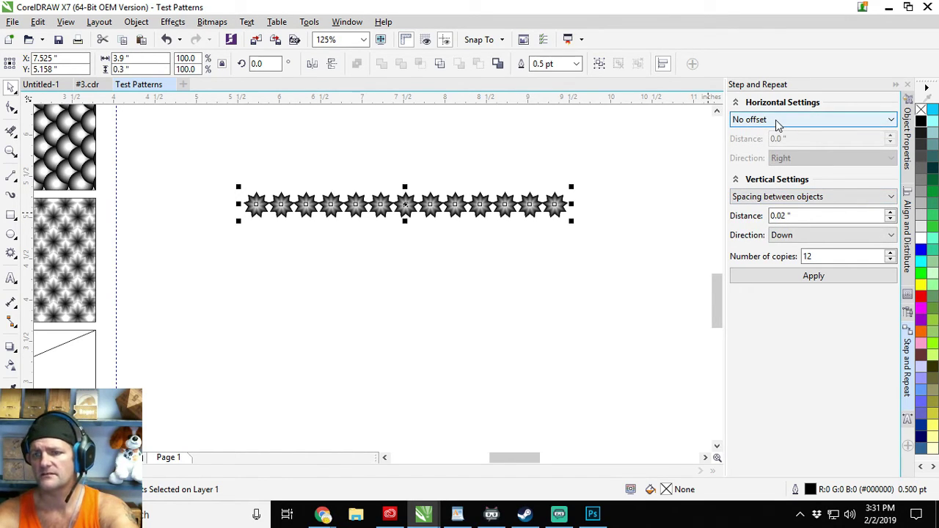
pyautogui.click(775, 120)
pyautogui.click(775, 152)
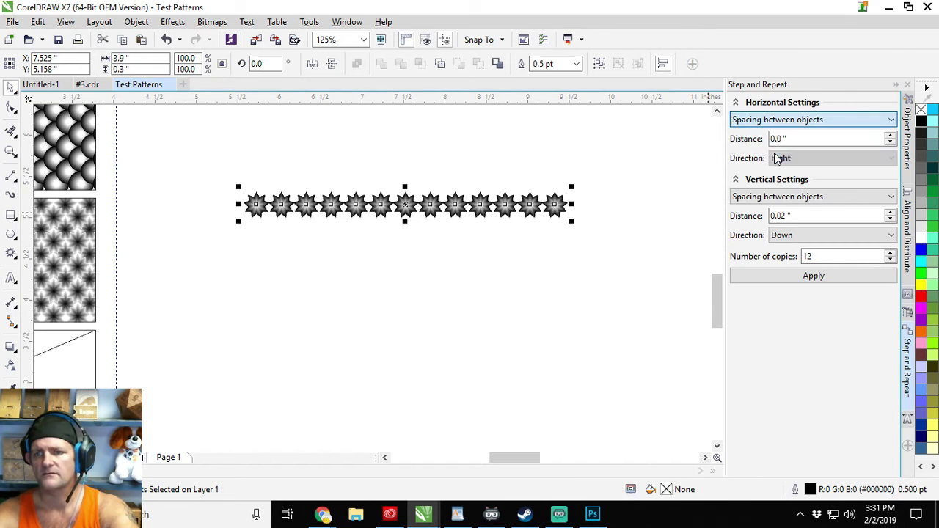
pyautogui.click(814, 198)
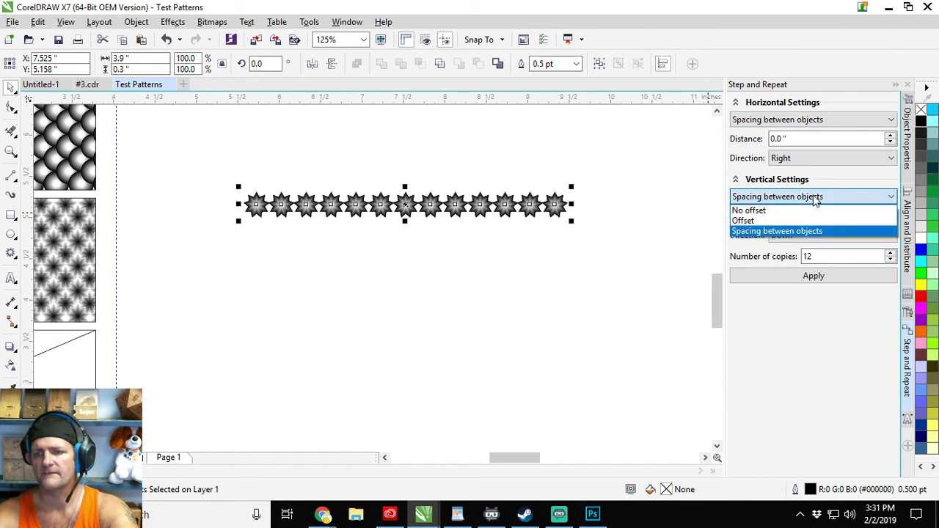
pyautogui.click(768, 212)
pyautogui.click(595, 156)
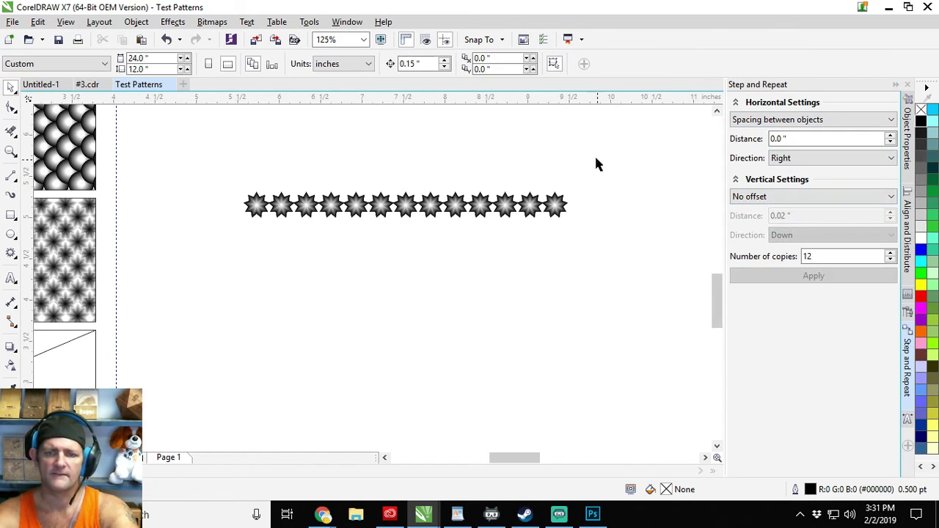
# - Select the row of white-centred stars and add a copy shifted 0.15 inch right and 0.15 inch down
pyautogui.moveTo(615, 176); pyautogui.dragTo(189, 242)
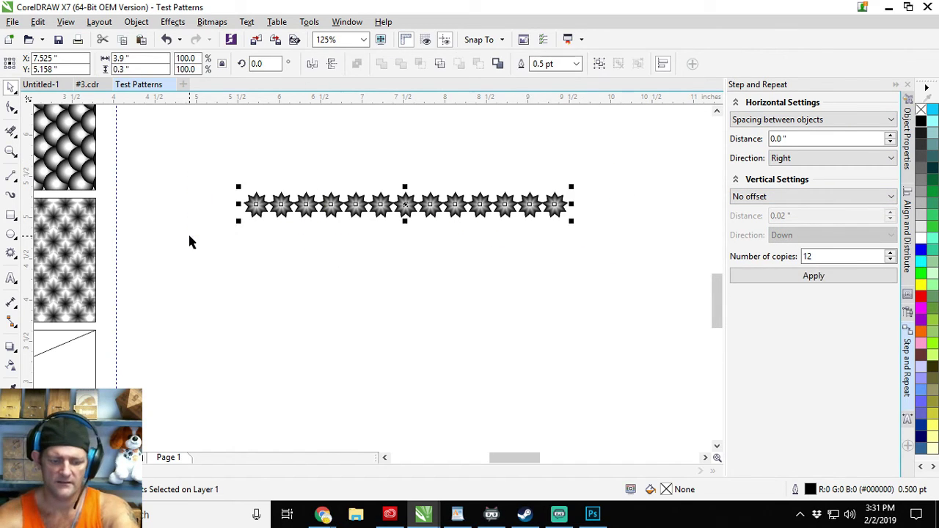
pyautogui.hotkey('ctrl', 'd')
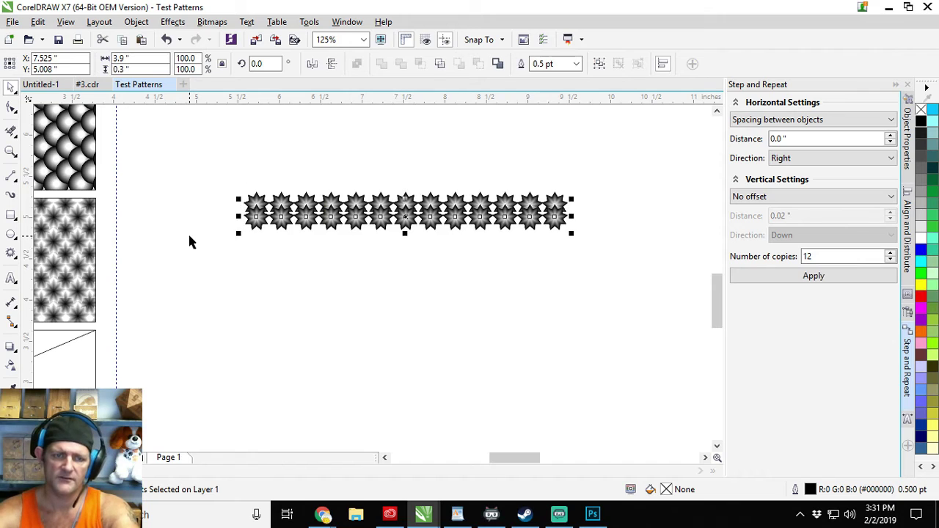
pyautogui.press('Right')
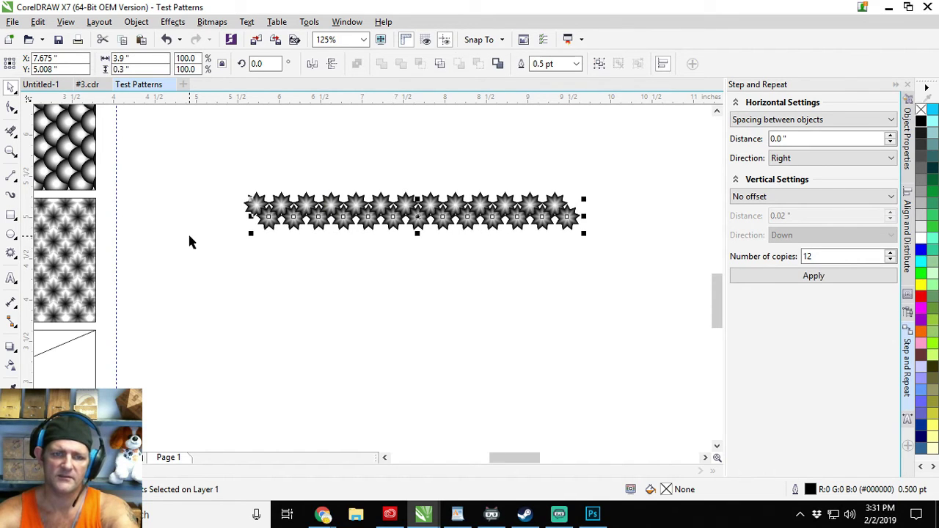
# - Select both staggered rows of white-centred stars, duplicate them downward four times at 0.3 inch intervals, and clear the selection
pyautogui.moveTo(216, 169); pyautogui.dragTo(637, 256)
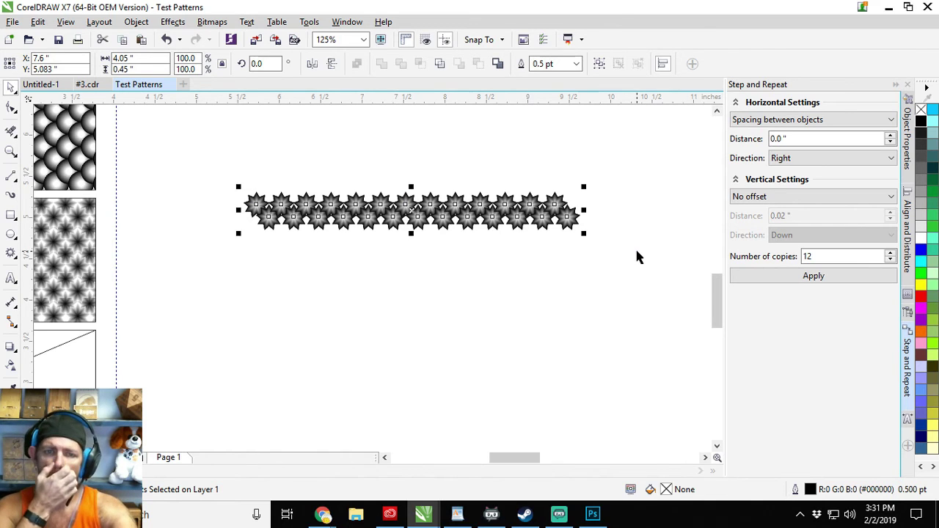
pyautogui.click(633, 255)
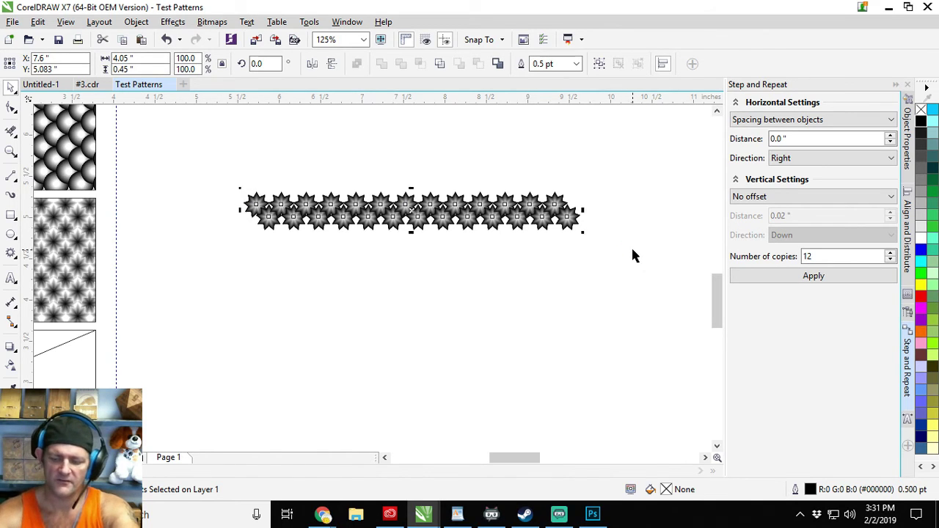
pyautogui.press('Tab')
pyautogui.press('Down')
pyautogui.press('Down')
pyautogui.press('Down')
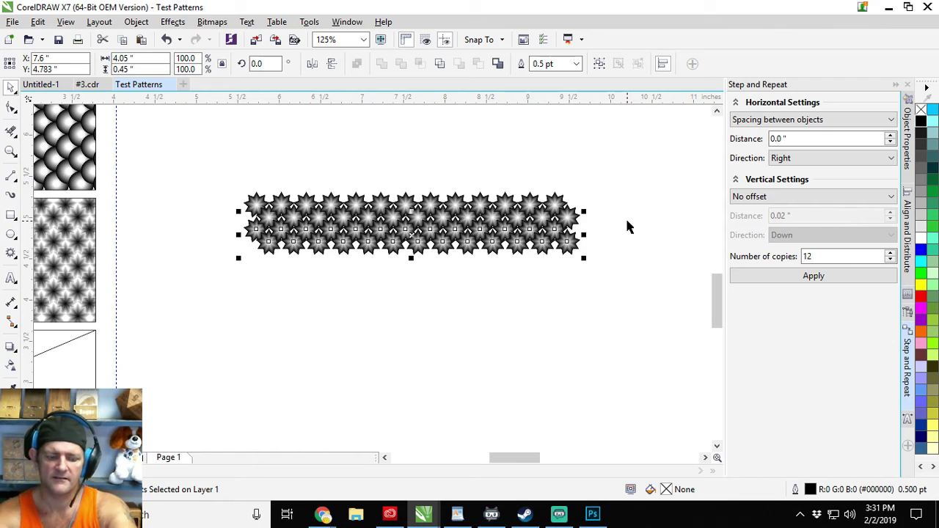
pyautogui.hotkey('ctrl', 'd')
pyautogui.hotkey('ctrl', 'd')
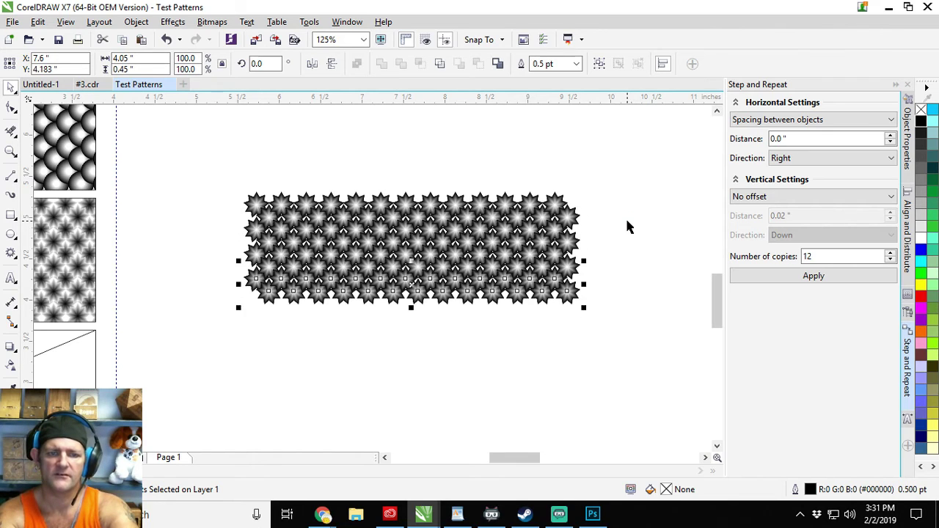
pyautogui.hotkey('ctrl', 'd')
pyautogui.press('Escape')
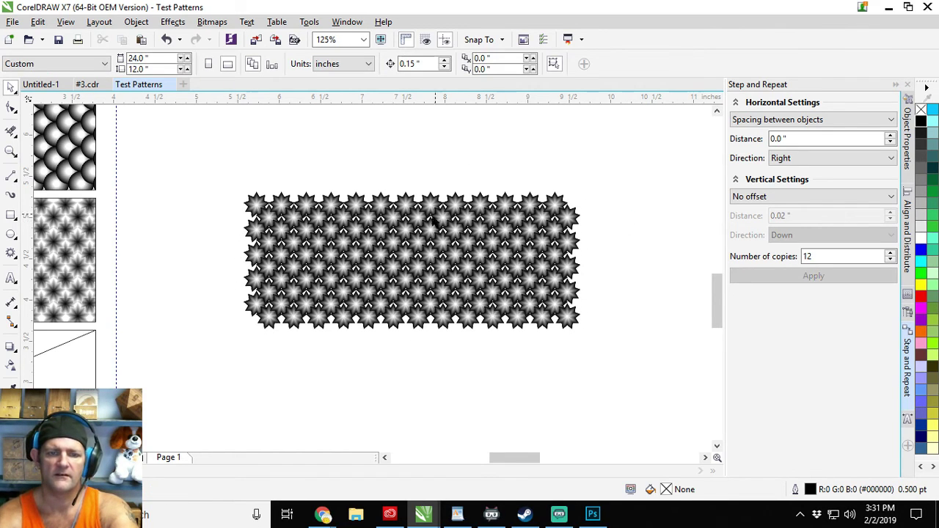
pyautogui.scroll(1, 441, 213)
pyautogui.scroll(1, 411, 273)
pyautogui.scroll(1, 409, 276)
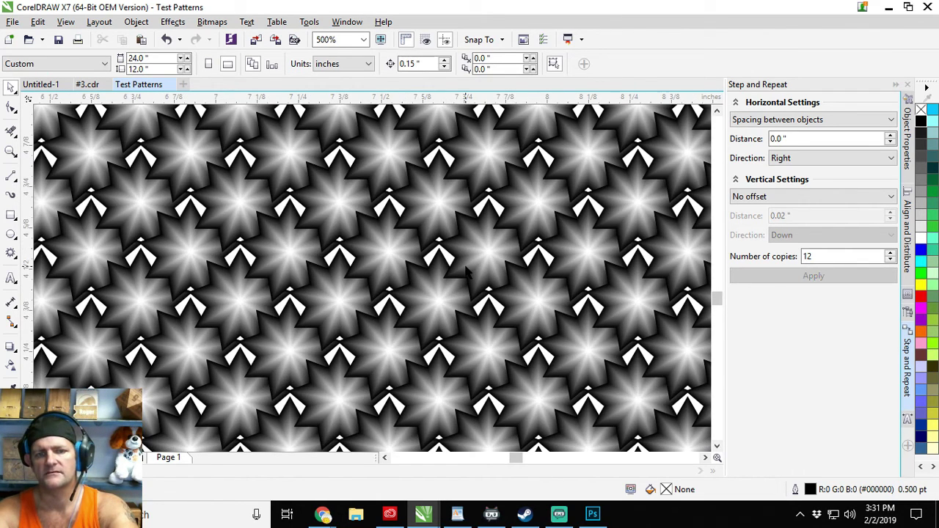
pyautogui.scroll(-1, 463, 270)
pyautogui.scroll(-1, 464, 270)
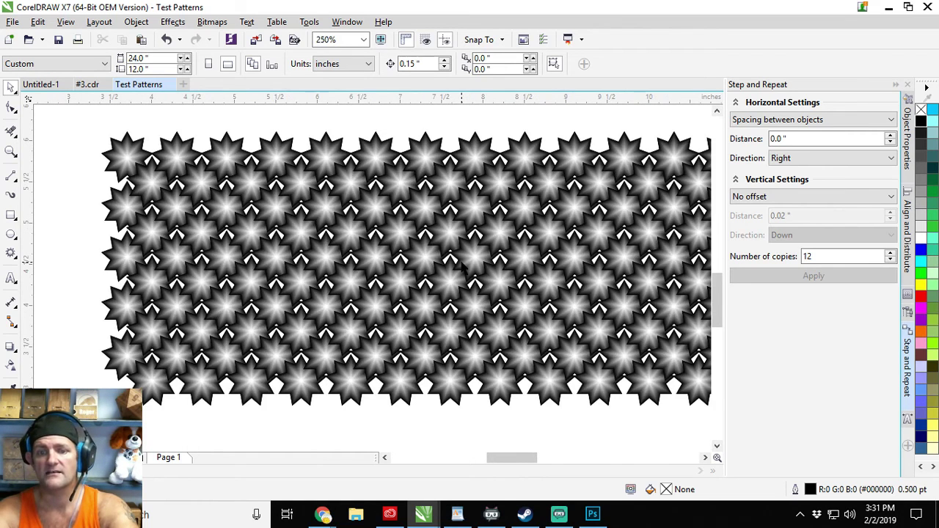
# - Place the white-centred star pattern inside the empty PowerClip frame directly below the dark-centred star frame and clear the selection
pyautogui.scroll(-1, 464, 270)
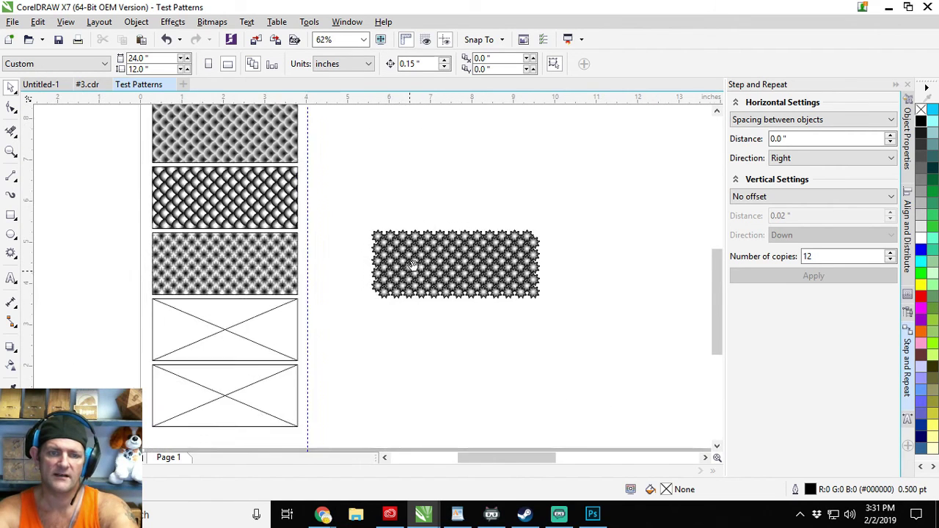
pyautogui.moveTo(660, 173); pyautogui.dragTo(462, 285)
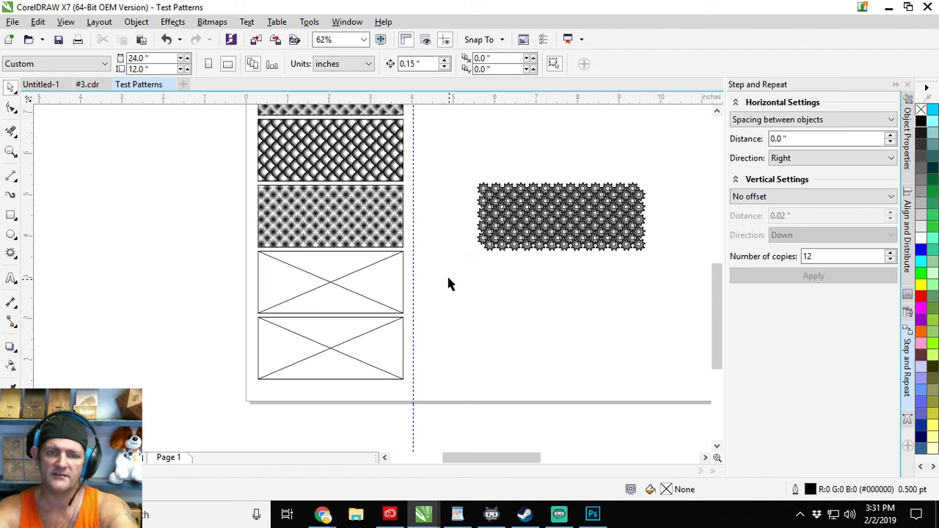
pyautogui.moveTo(560, 215); pyautogui.dragTo(325, 274)
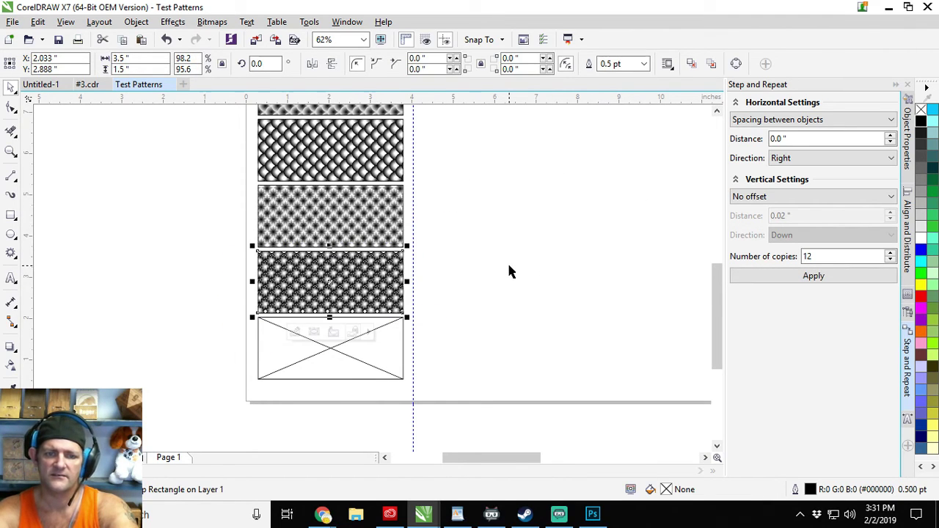
pyautogui.click(486, 251)
pyautogui.moveTo(442, 199); pyautogui.dragTo(430, 297)
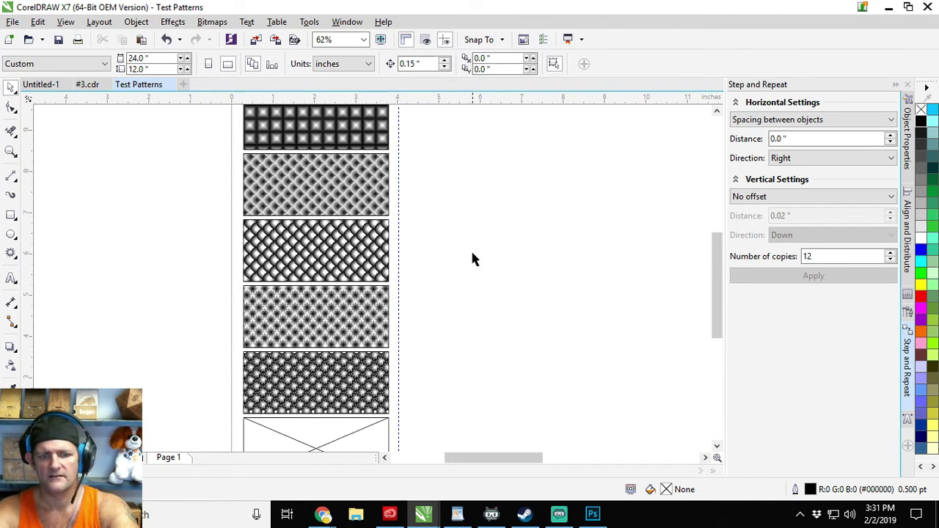
pyautogui.moveTo(473, 337); pyautogui.dragTo(434, 250)
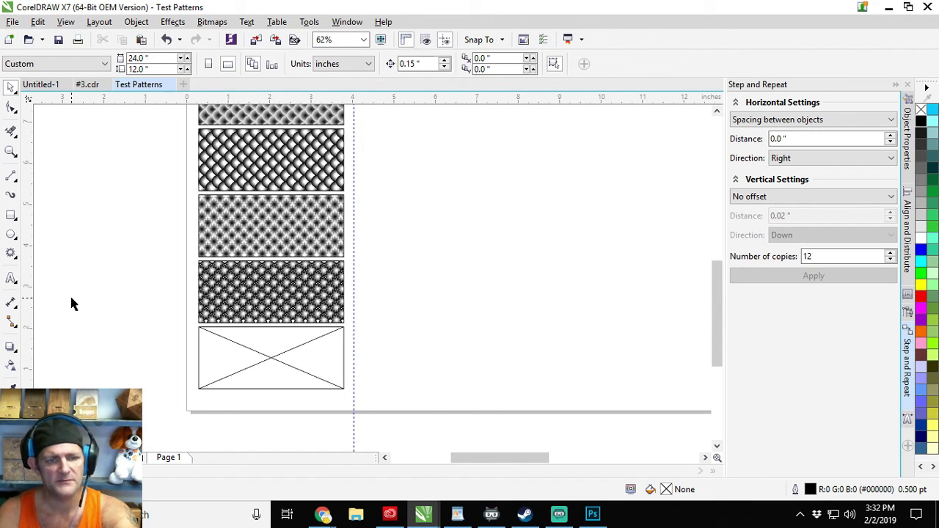
# - Draw a six-sided polygon about 0.43 inch wide and 0.5 inch high in the blank area beside the pattern frames
pyautogui.click(16, 258)
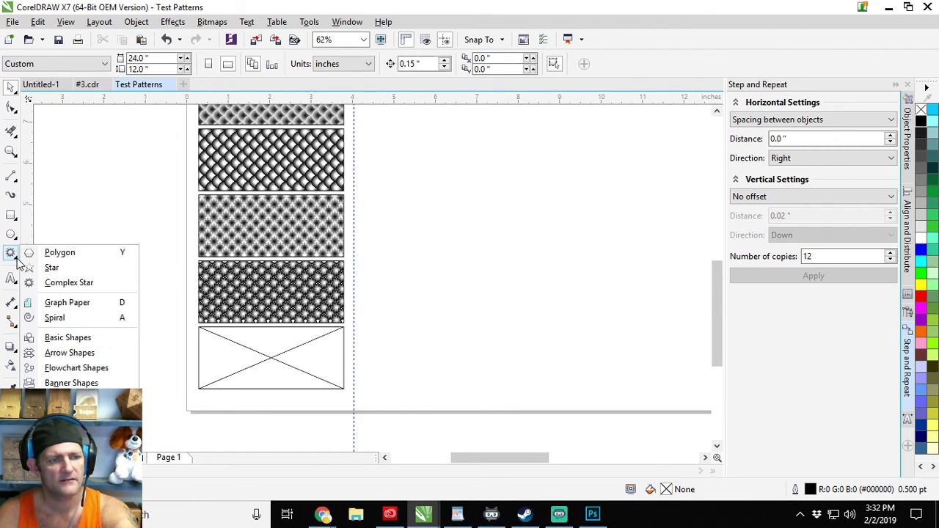
pyautogui.click(80, 255)
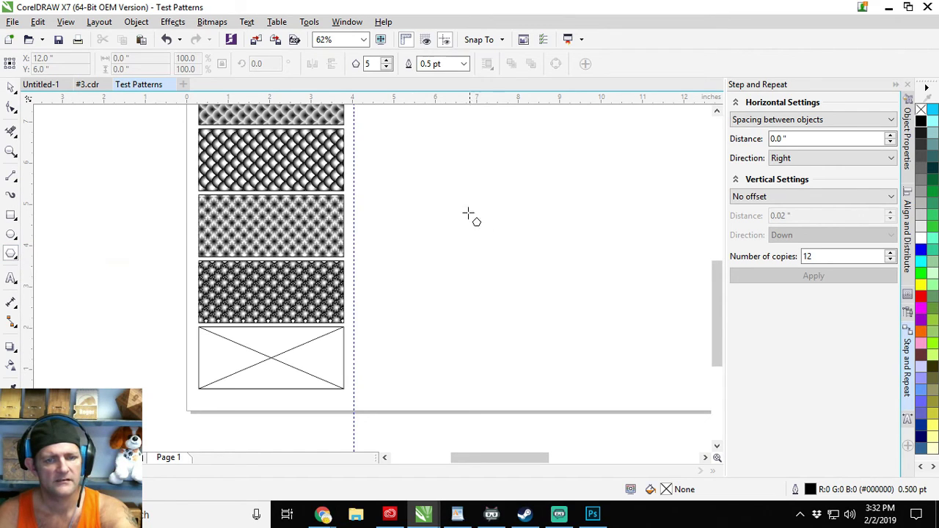
pyautogui.click(387, 65)
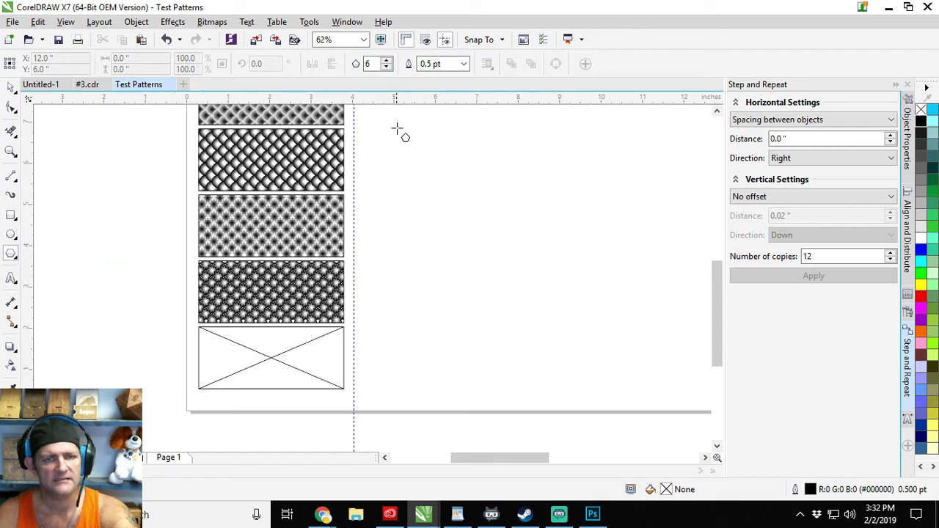
pyautogui.moveTo(394, 181); pyautogui.dragTo(419, 206)
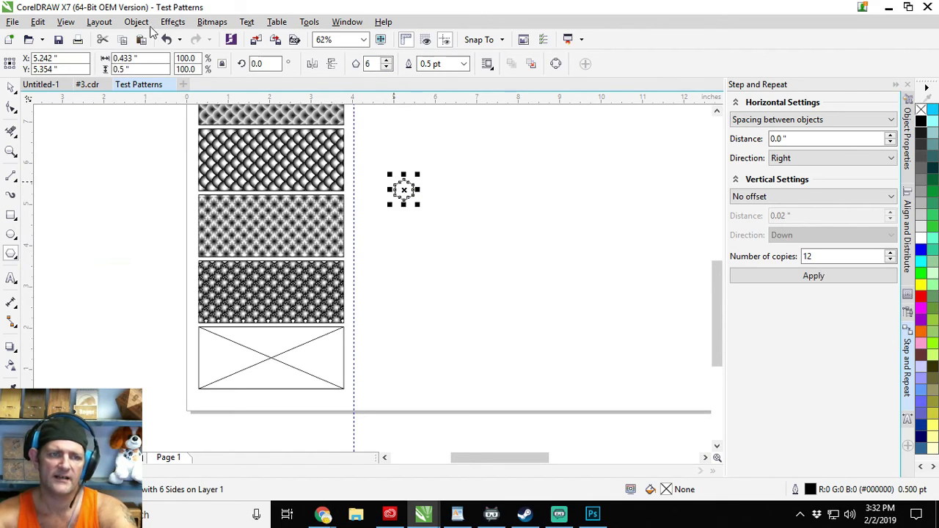
# - Set the hexagon's width and height to 0.3 inch each
pyautogui.doubleClick(149, 68)
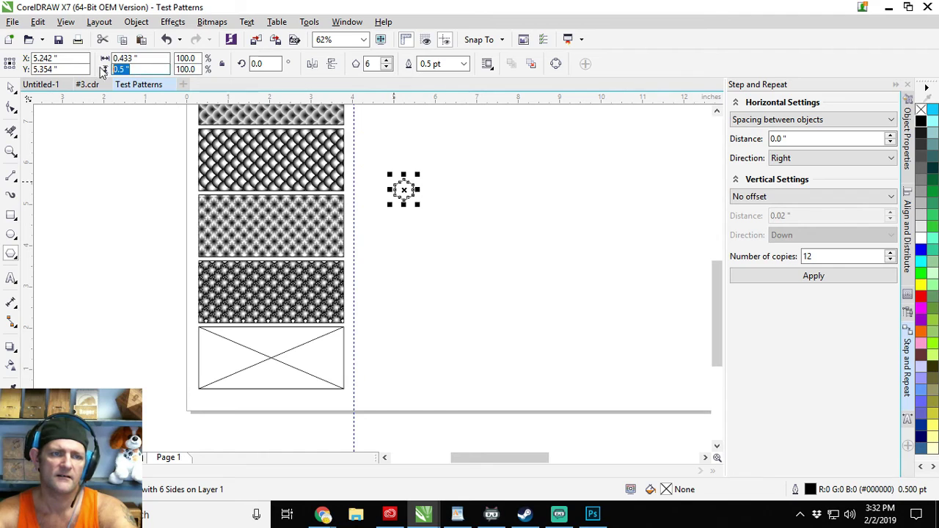
pyautogui.write('.3')
pyautogui.doubleClick(140, 58)
pyautogui.write('.3')
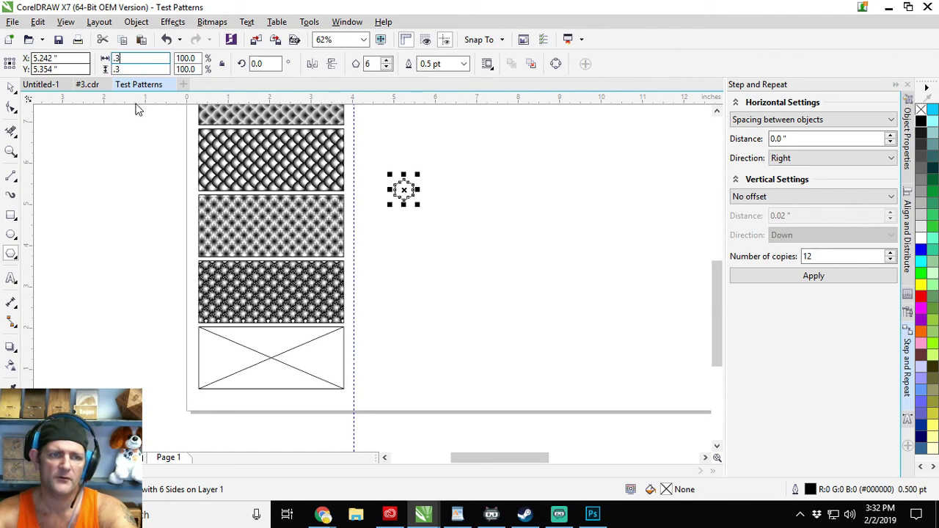
pyautogui.press('Return')
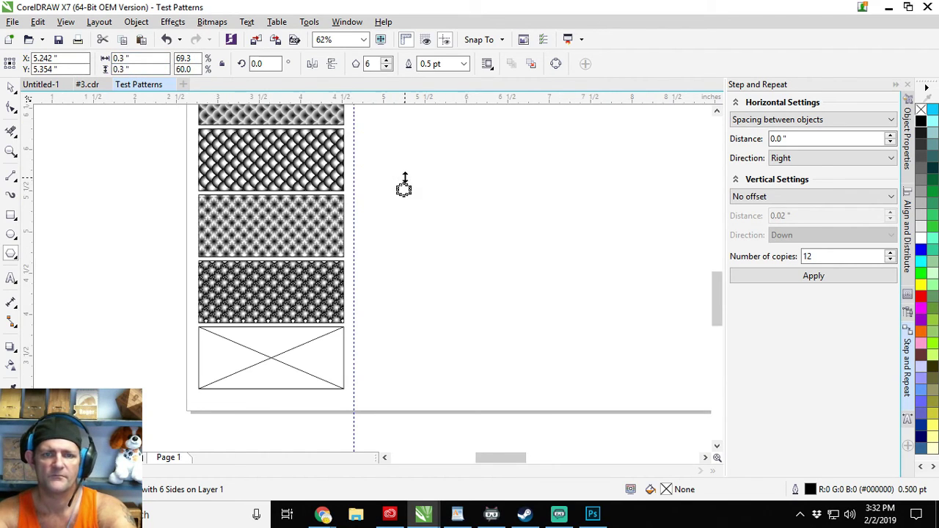
# - Try a white fill and a 0.001 inch inside contour with white outline and fill colours on the hexagon, and undo the contour
pyautogui.scroll(2, 405, 179)
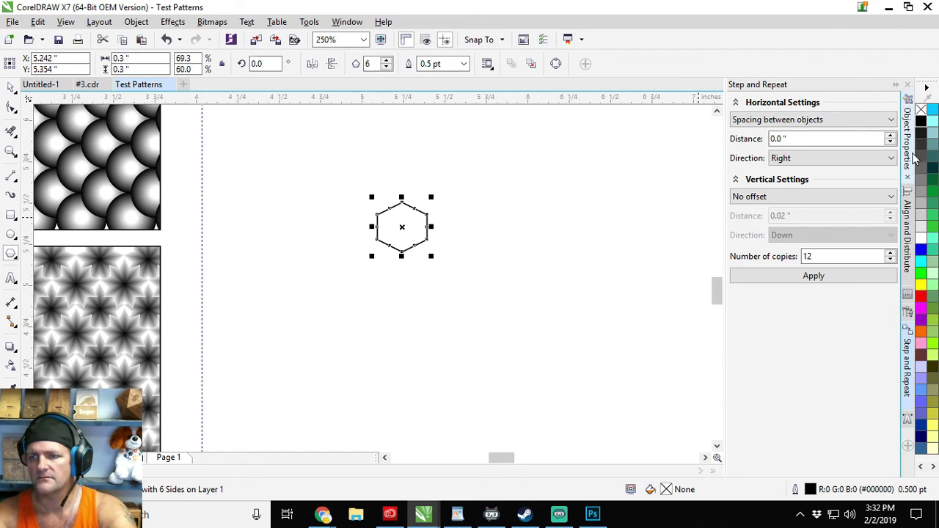
pyautogui.click(922, 239)
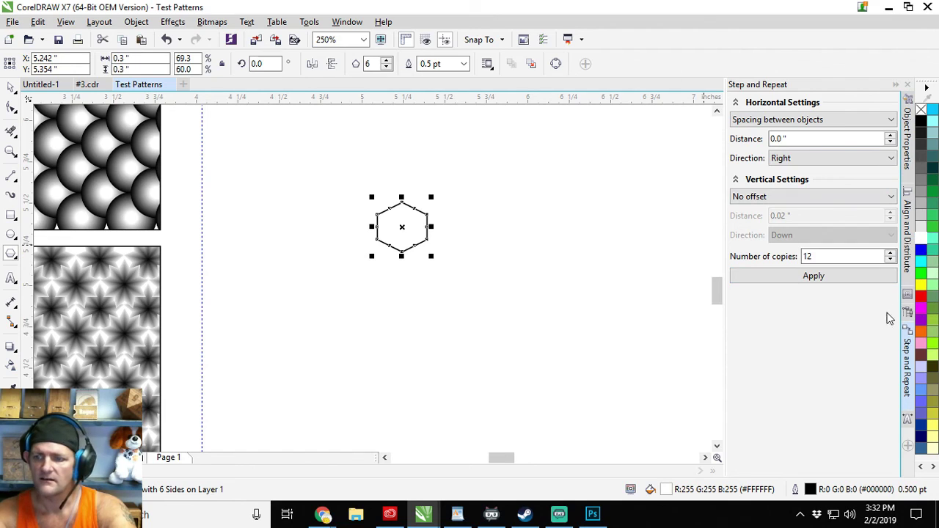
pyautogui.click(907, 295)
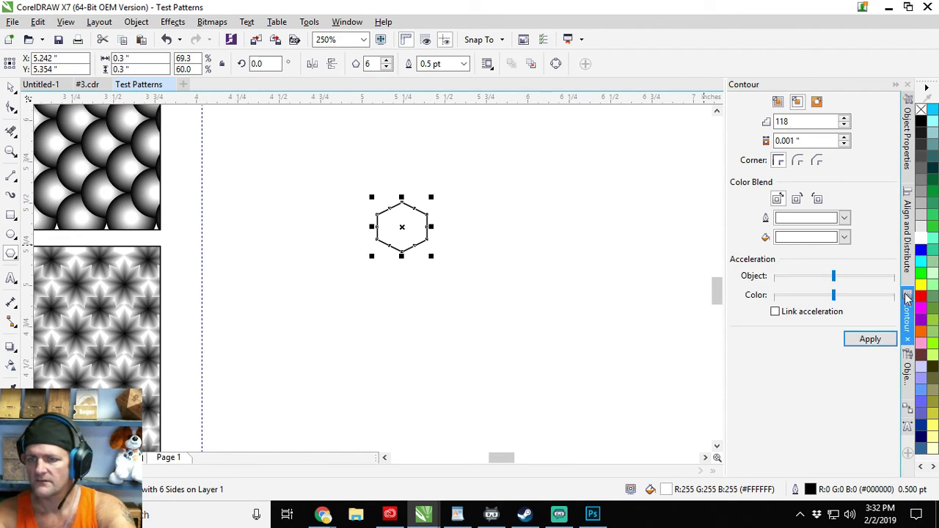
pyautogui.click(844, 218)
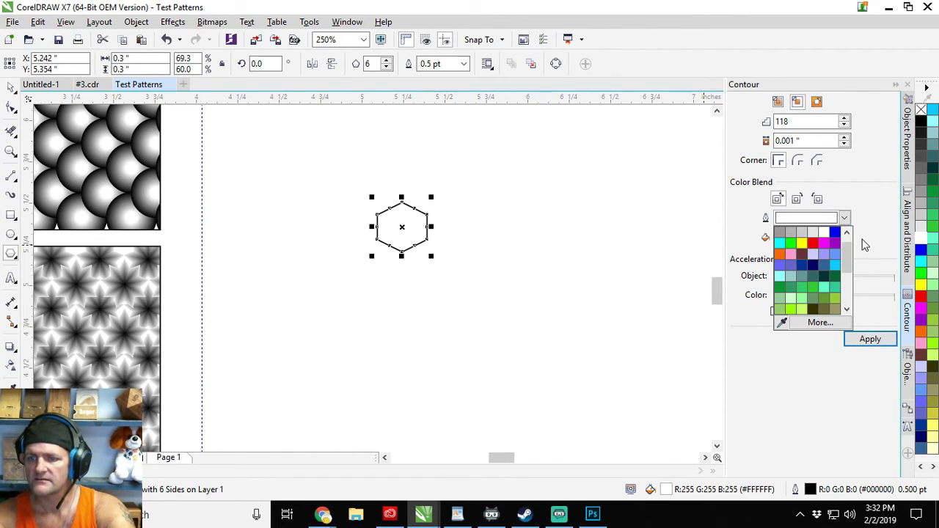
pyautogui.click(872, 344)
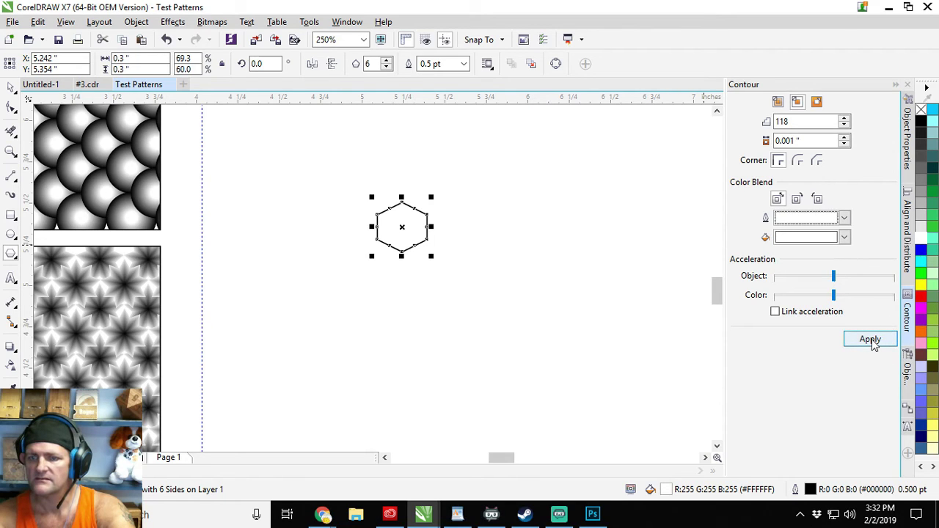
pyautogui.click(870, 341)
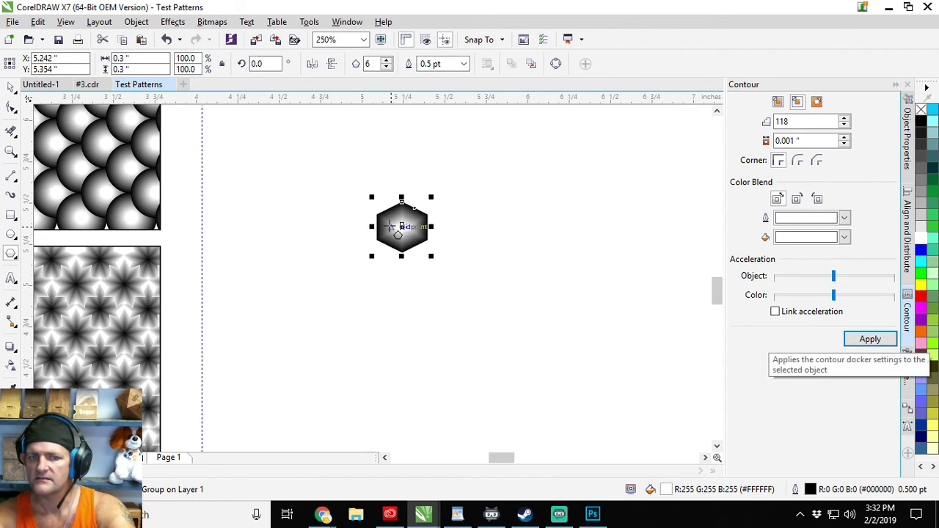
pyautogui.scroll(3, 389, 226)
pyautogui.scroll(2, 388, 226)
pyautogui.scroll(-3, 403, 217)
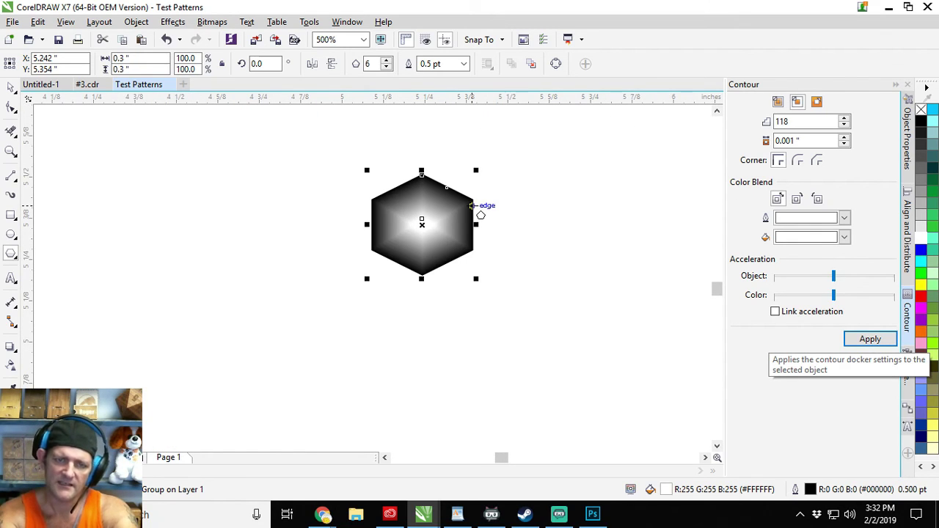
pyautogui.hotkey('ctrl', 'z')
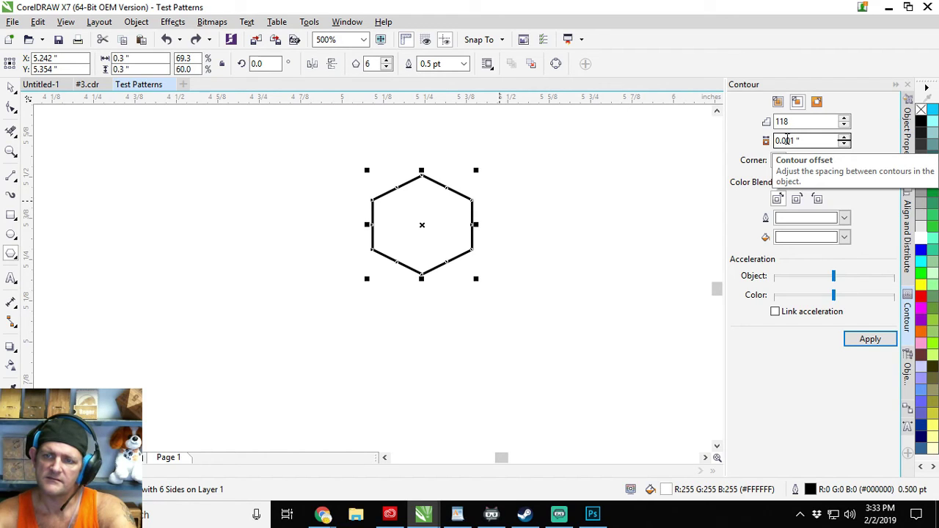
# - Try an inside contour with 0.01 inch offset on the hexagon and examine its rings up close
pyautogui.moveTo(785, 140); pyautogui.dragTo(803, 141)
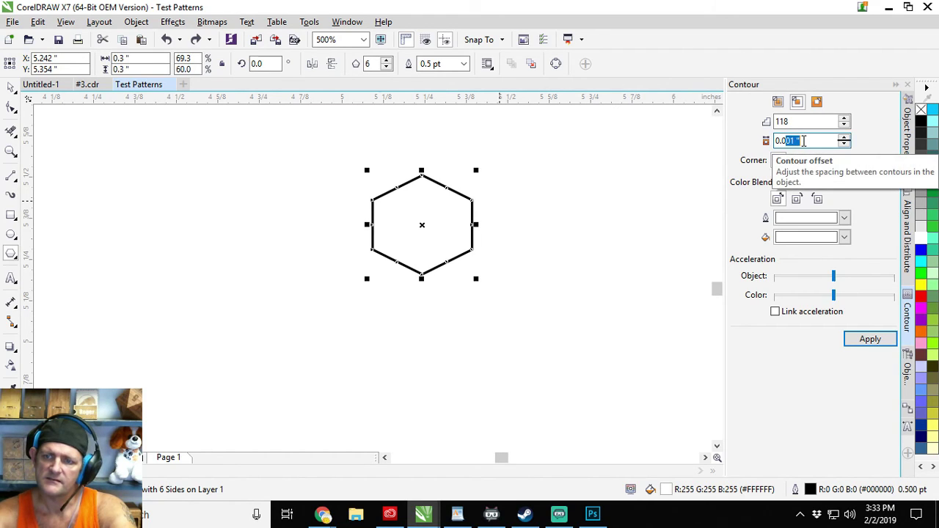
pyautogui.write('1')
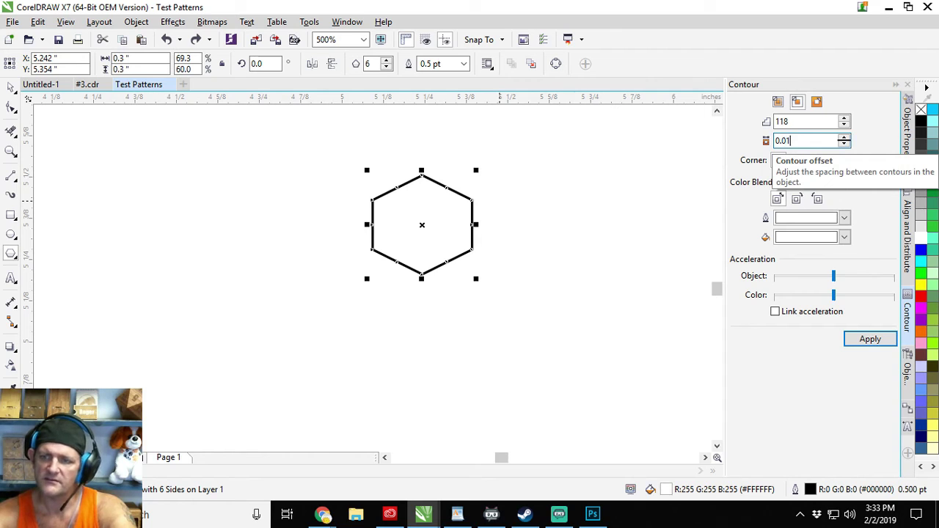
pyautogui.click(870, 339)
pyautogui.scroll(2, 423, 222)
pyautogui.scroll(1, 422, 225)
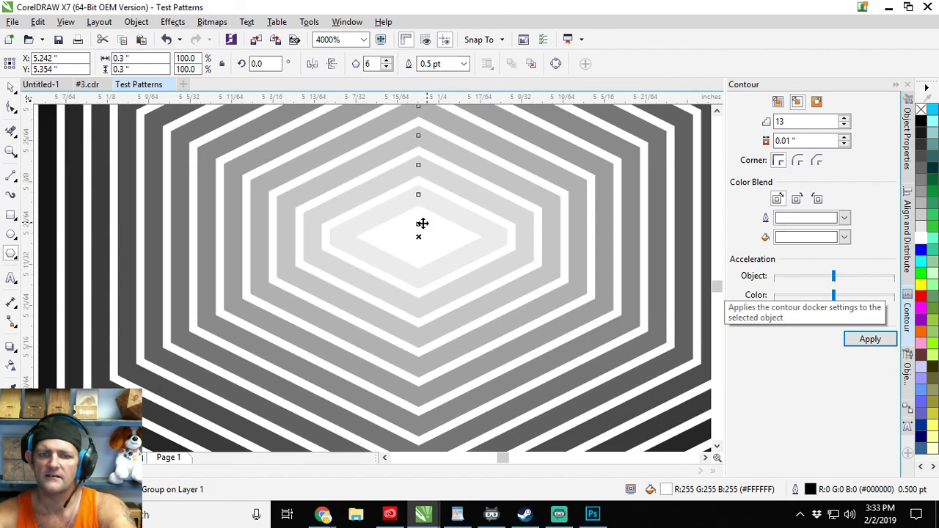
pyautogui.scroll(-2, 423, 224)
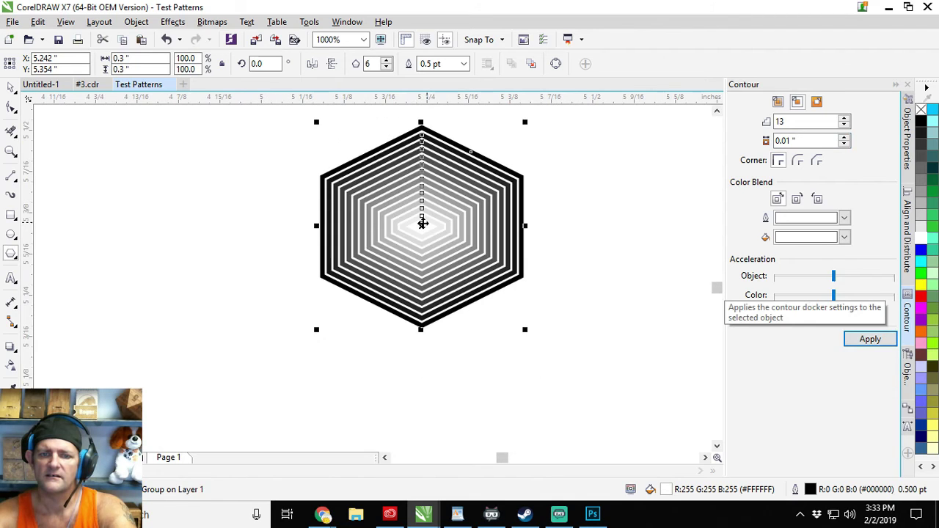
pyautogui.scroll(-1, 424, 220)
pyautogui.scroll(2, 431, 240)
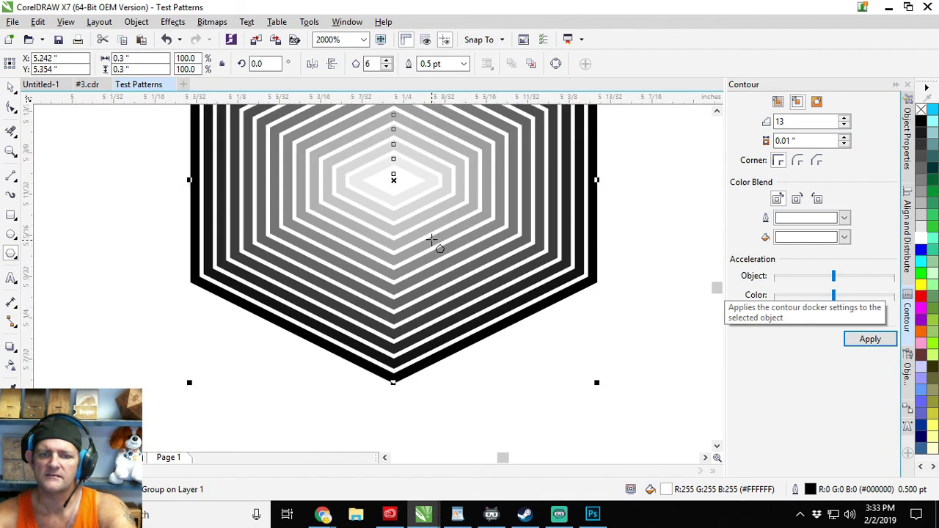
pyautogui.scroll(1, 431, 240)
pyautogui.scroll(-1, 431, 240)
pyautogui.scroll(-1, 432, 240)
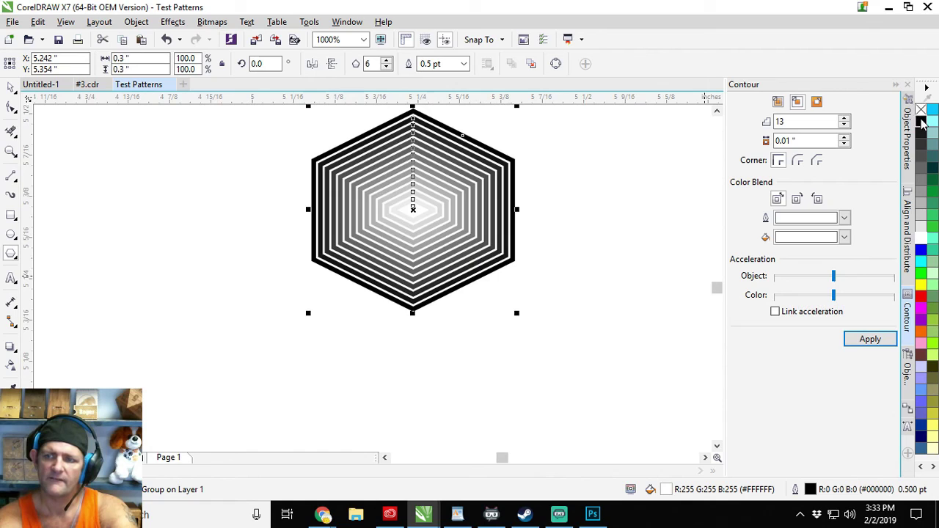
# - Try the contoured hexagon without an outline, with several grey outlines including #999999 and #808080, and with a #E6E6E6 fill and white outline
pyautogui.rightClick(922, 110)
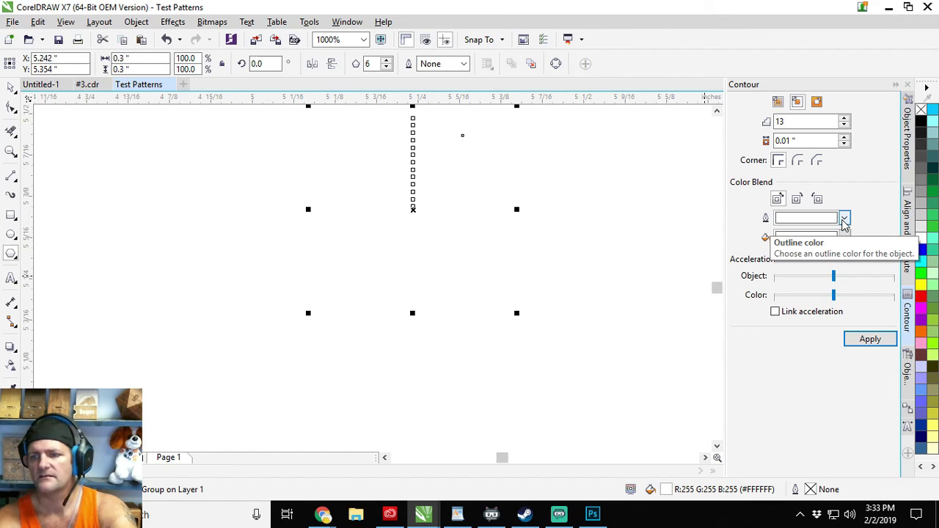
pyautogui.rightClick(923, 222)
pyautogui.rightClick(920, 204)
pyautogui.rightClick(920, 185)
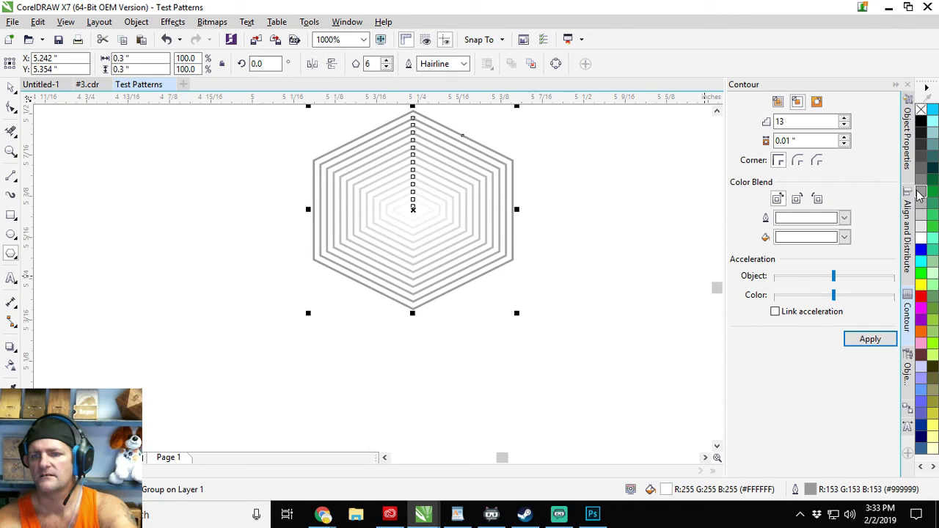
pyautogui.rightClick(920, 177)
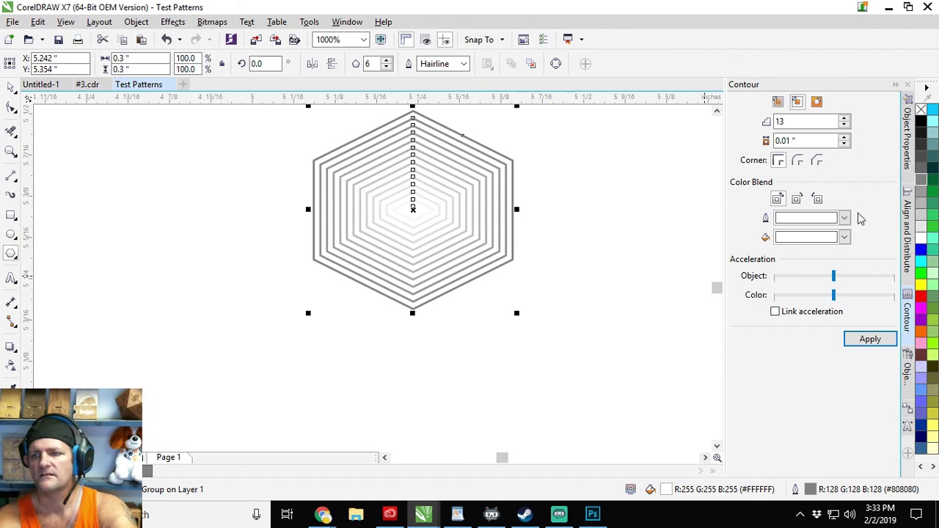
pyautogui.click(921, 231)
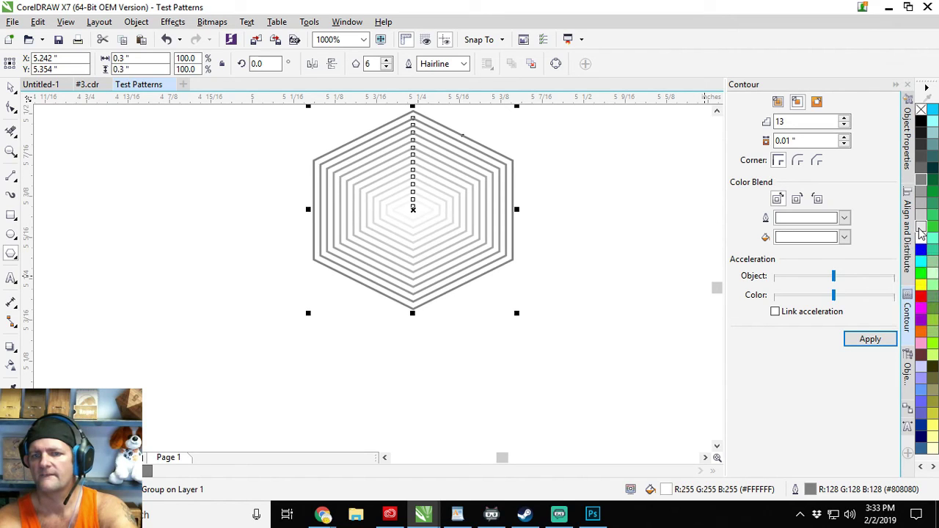
pyautogui.rightClick(920, 242)
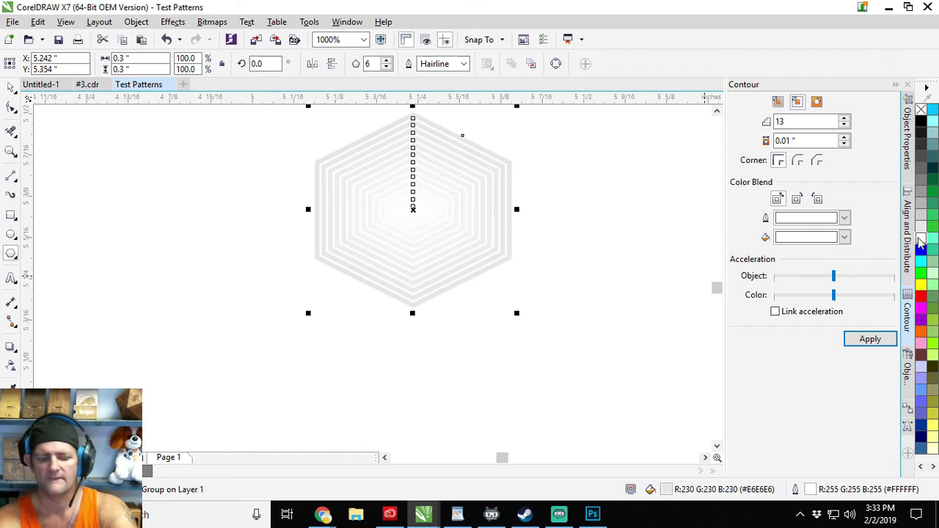
# - Undo the outline and fill colour trials, the 0.01 inch contour and the hexagon's white fill
pyautogui.hotkey('ctrl', 'z')
pyautogui.hotkey('ctrl', 'z')
pyautogui.hotkey('ctrl', 'z')
pyautogui.hotkey('ctrl', 'z')
pyautogui.hotkey('ctrl', 'z')
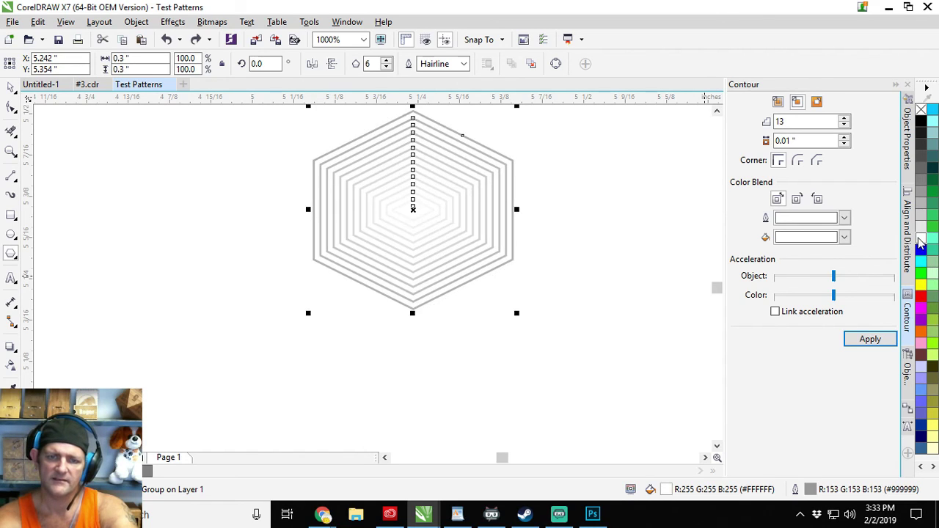
pyautogui.hotkey('ctrl', 'z')
pyautogui.hotkey('ctrl', 'z')
pyautogui.hotkey('ctrl', 'z')
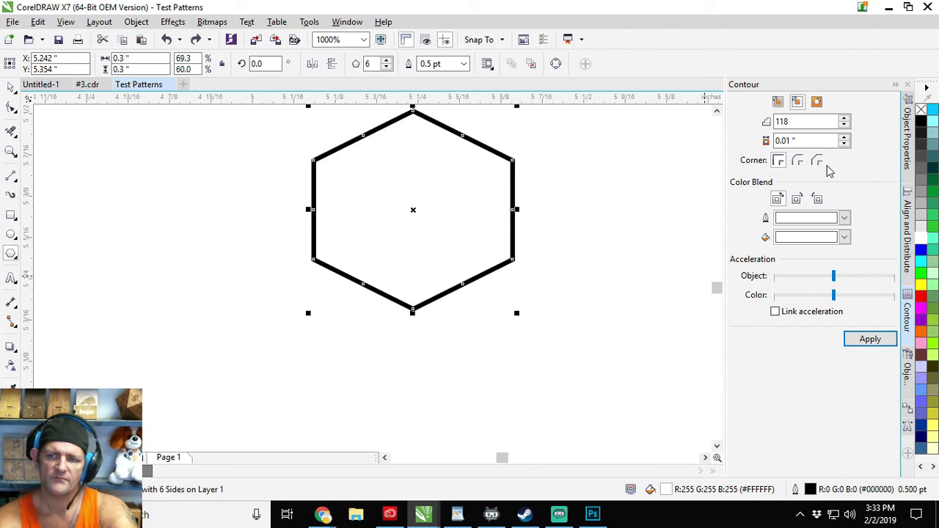
pyautogui.hotkey('ctrl', 'z')
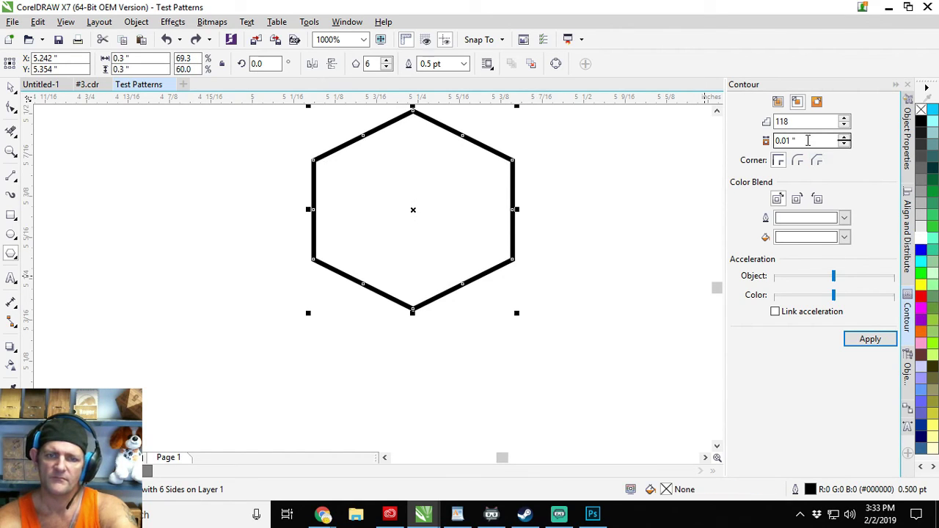
# - Apply an inside contour with 118 steps and a 0.001 inch offset to the hexagon
pyautogui.doubleClick(808, 140)
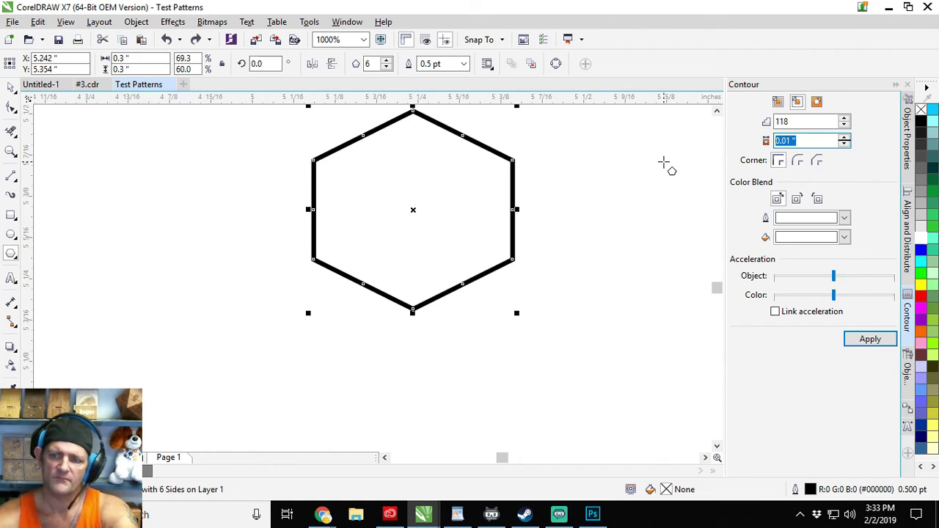
pyautogui.write('.001')
pyautogui.press('Return')
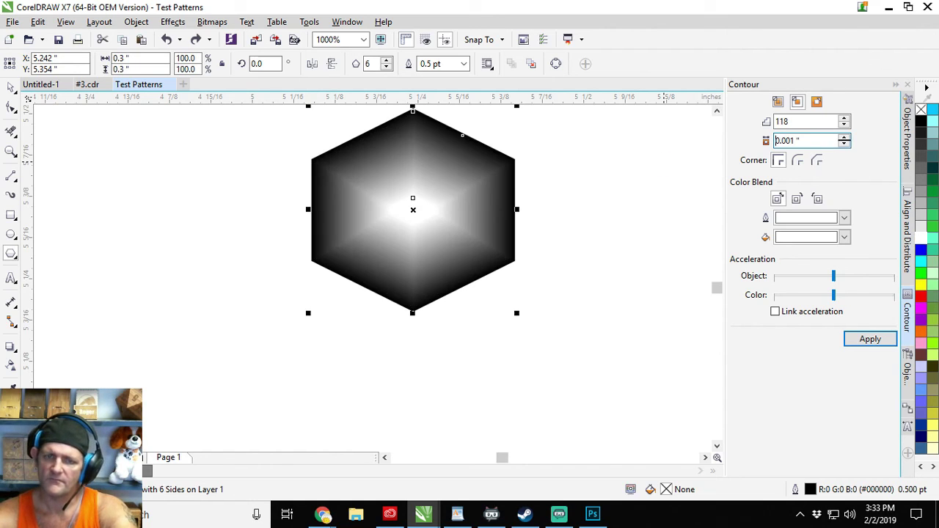
pyautogui.scroll(-2, 301, 213)
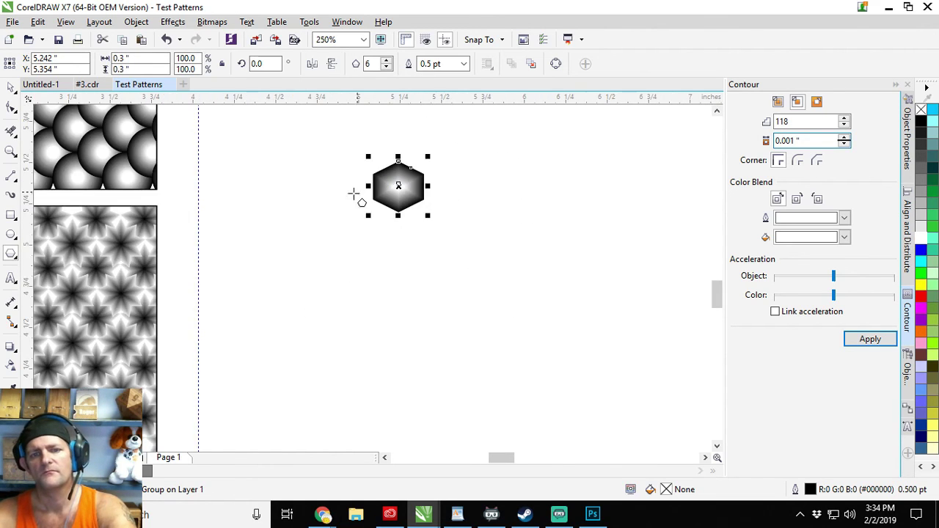
# - Duplicate the contoured hexagon horizontally at 0.3 inch spacing to build a row of 13 adjoining hexagons
pyautogui.hotkey('ctrl', 'shift', 'd')
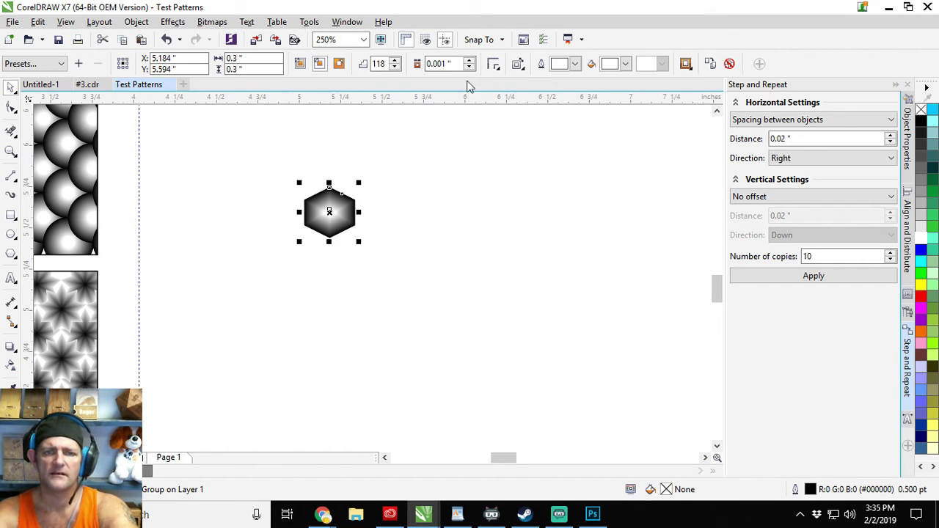
pyautogui.click(464, 145)
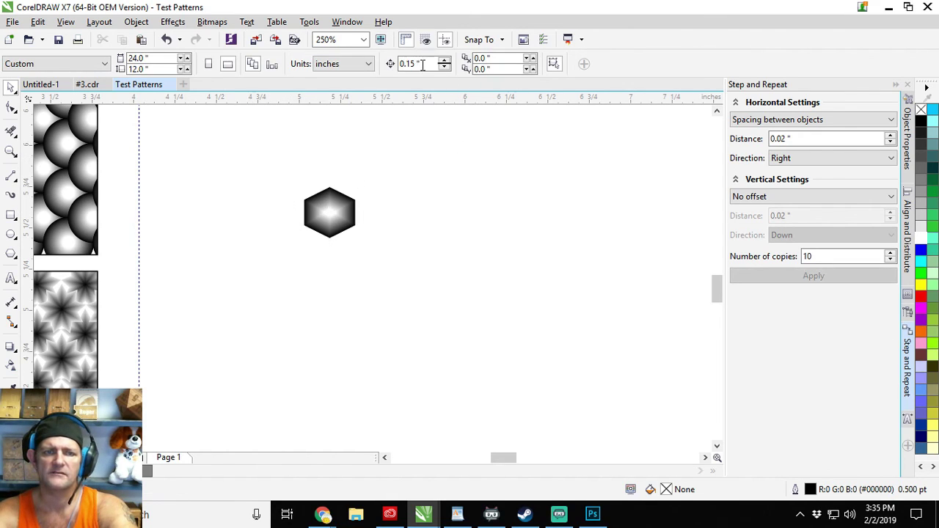
pyautogui.click(334, 209)
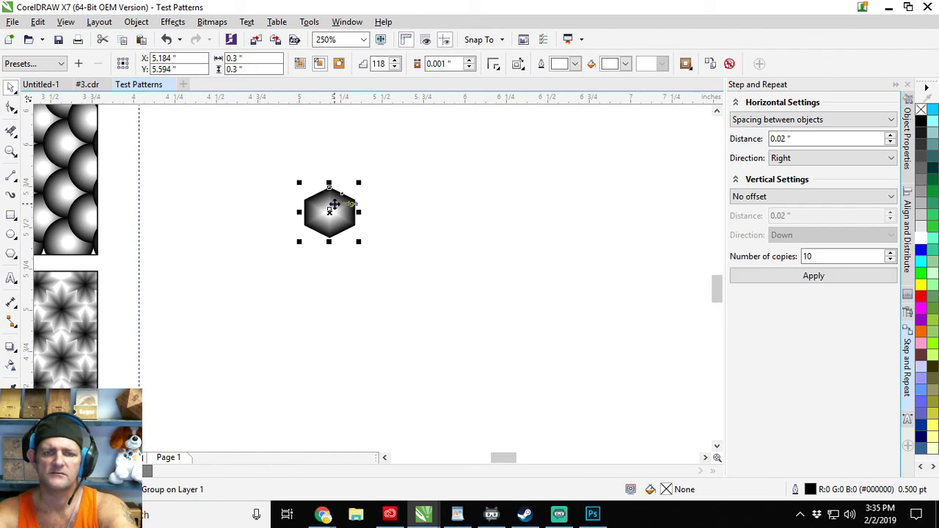
pyautogui.hotkey('ctrl', 'd')
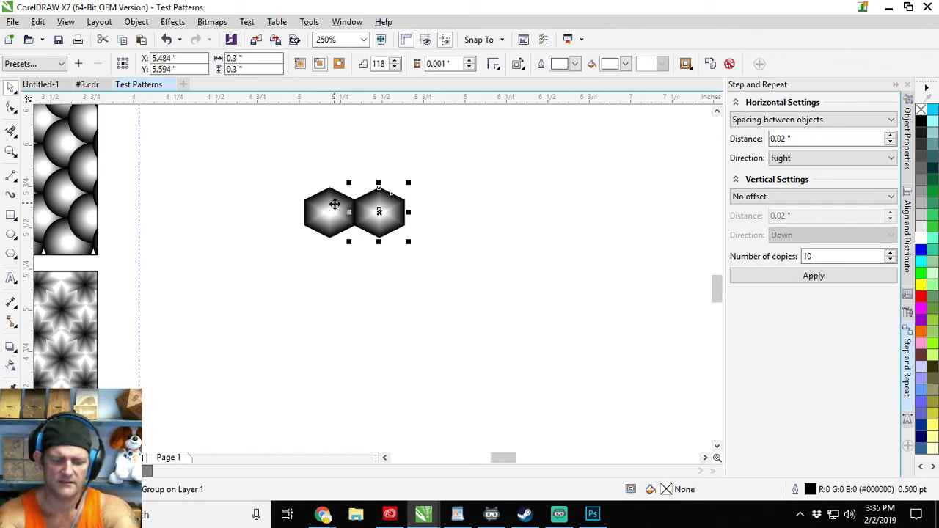
pyautogui.hotkey('ctrl', 'd')
pyautogui.hotkey('ctrl', 'd')
pyautogui.hotkey('ctrl', 'd')
pyautogui.hotkey('ctrl', 'd')
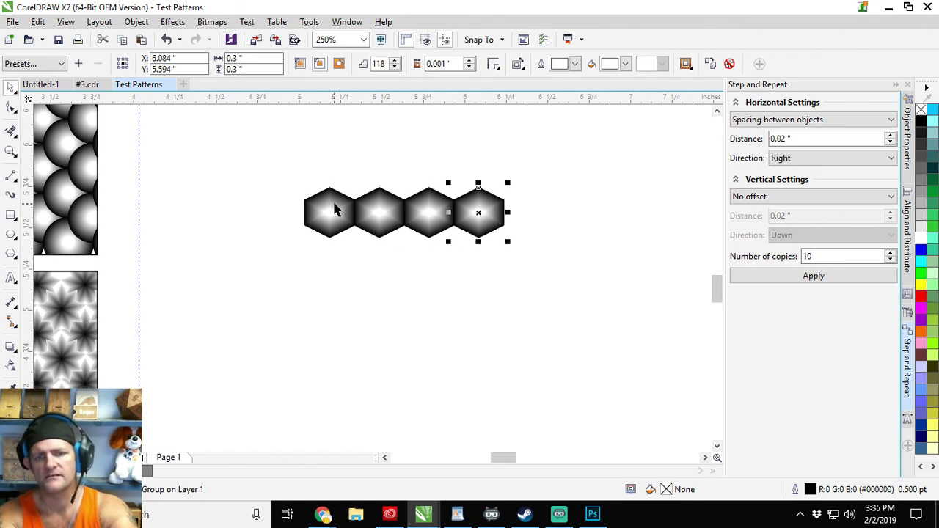
pyautogui.hotkey('ctrl', 'd')
pyautogui.hotkey('ctrl', 'd')
pyautogui.hotkey('ctrl', 'd')
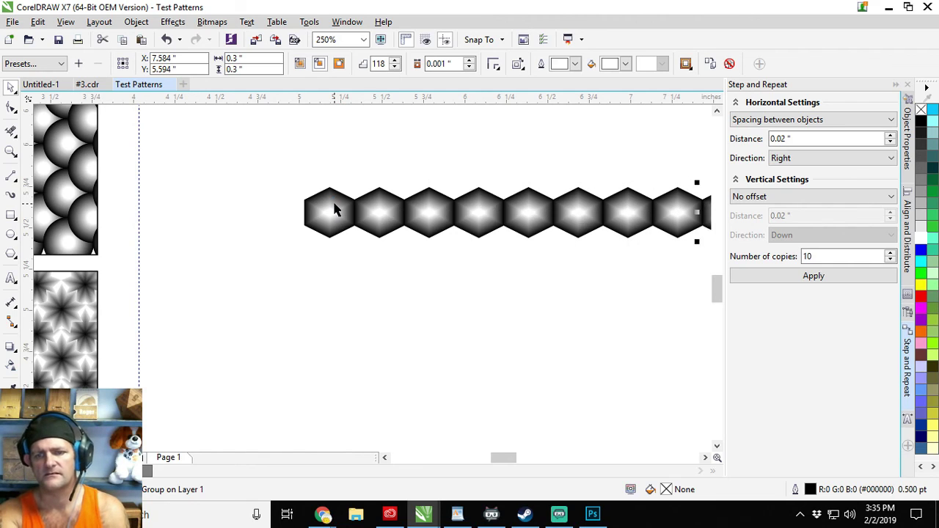
pyautogui.hotkey('ctrl', 'd')
pyautogui.hotkey('ctrl', 'd')
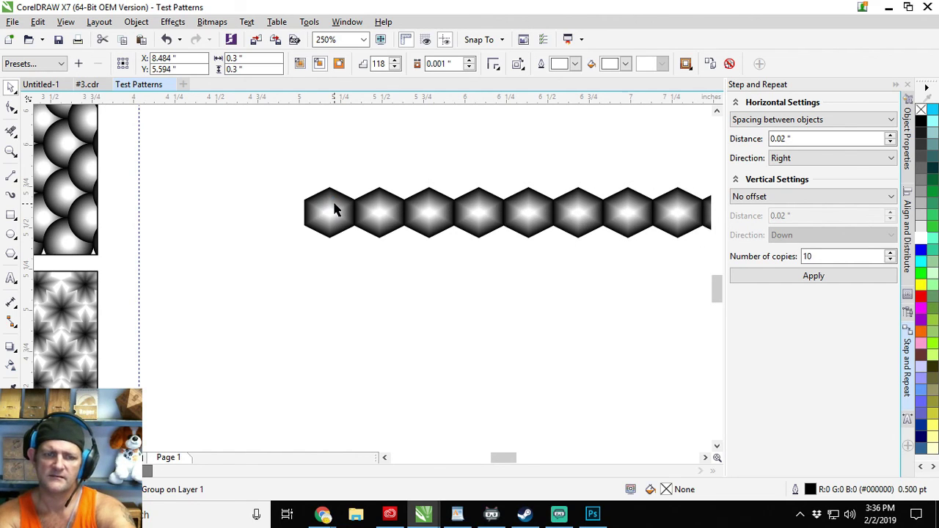
pyautogui.scroll(-2, 334, 209)
pyautogui.hotkey('ctrl', 'd')
# - Duplicate the whole hexagon row straight down at 0.3 inch spacing to build a grid of six rows
pyautogui.moveTo(301, 182); pyautogui.dragTo(670, 250)
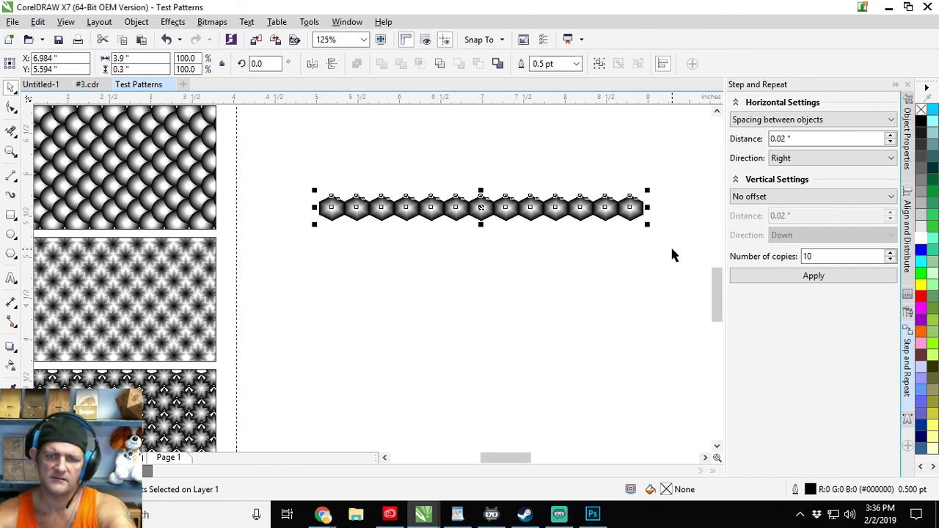
pyautogui.hotkey('ctrl', 'd')
pyautogui.hotkey('ctrl', 'd')
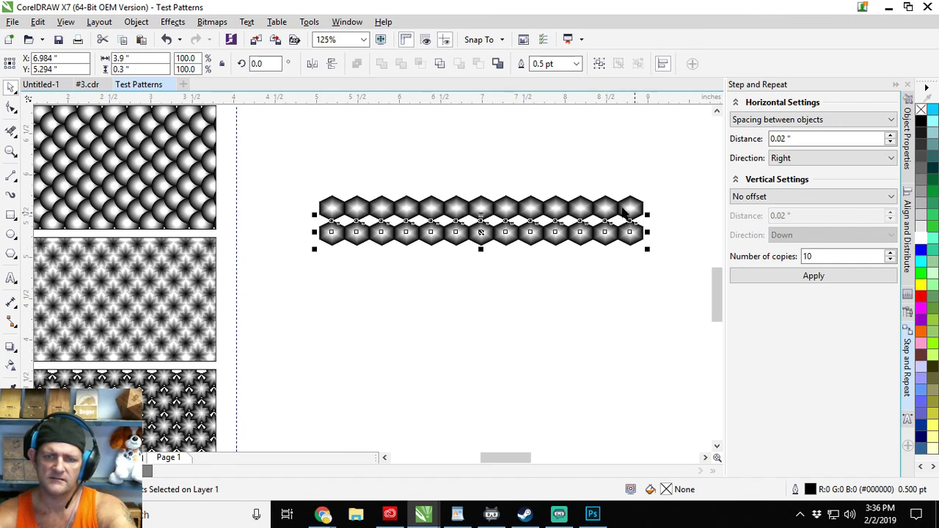
pyautogui.scroll(1, 593, 206)
pyautogui.scroll(2, 596, 209)
pyautogui.scroll(1, 596, 208)
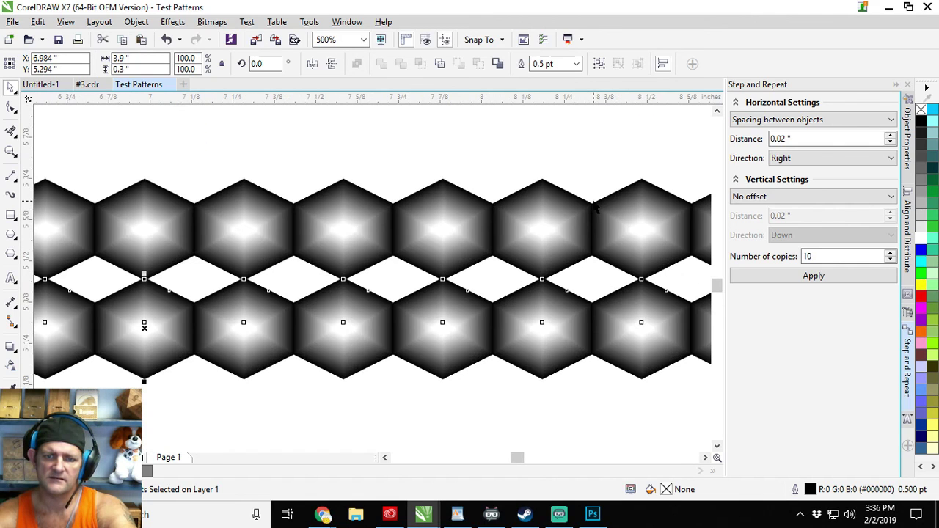
pyautogui.scroll(-1, 596, 208)
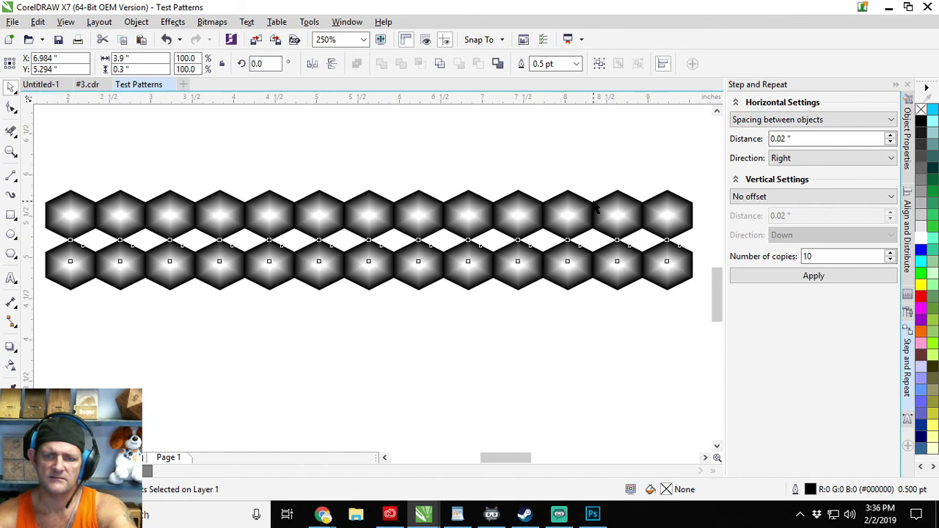
pyautogui.scroll(-1, 596, 209)
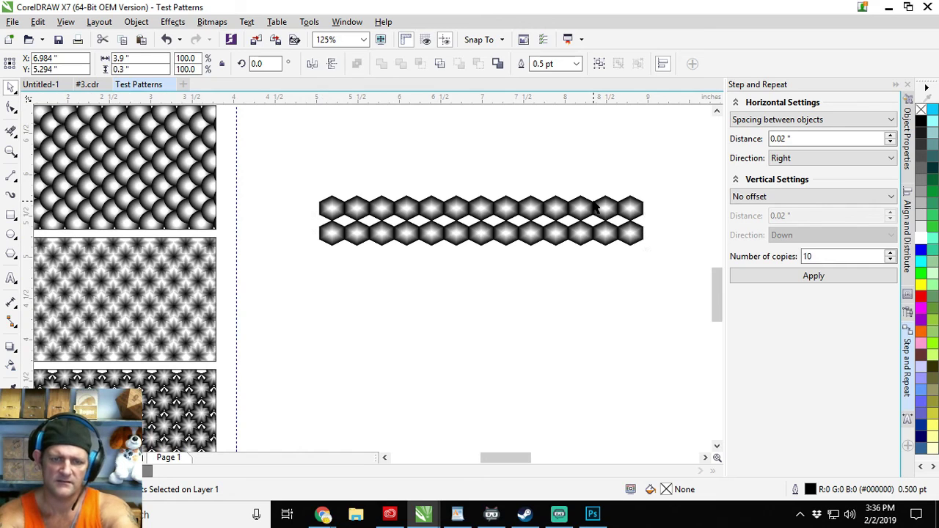
pyautogui.hotkey('ctrl', 'd')
pyautogui.hotkey('ctrl', 'd')
pyautogui.hotkey('ctrl', 'd')
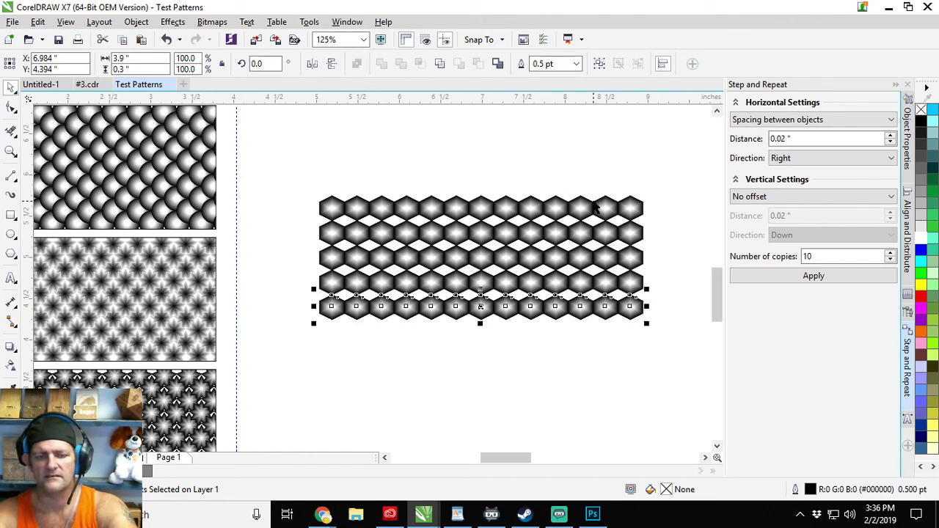
pyautogui.hotkey('ctrl', 'd')
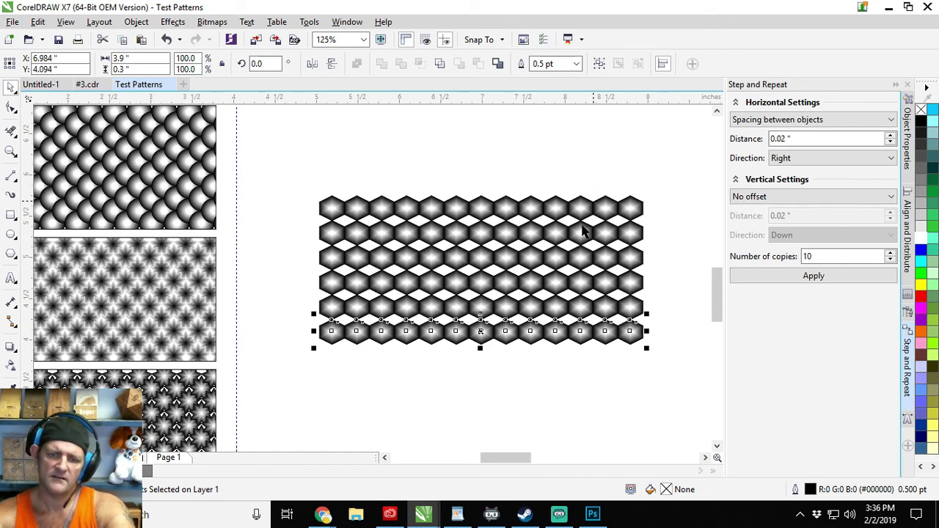
# - Place the complete six-row hexagon grid inside the empty PowerClip frame at the bottom of the pattern column
pyautogui.moveTo(659, 170); pyautogui.dragTo(268, 365)
pyautogui.scroll(-2, 284, 380)
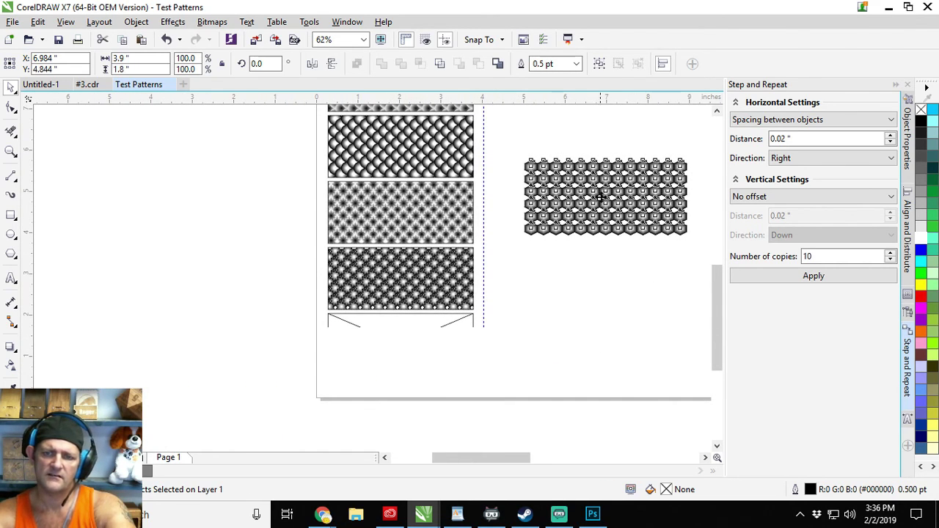
pyautogui.moveTo(601, 197); pyautogui.dragTo(399, 347)
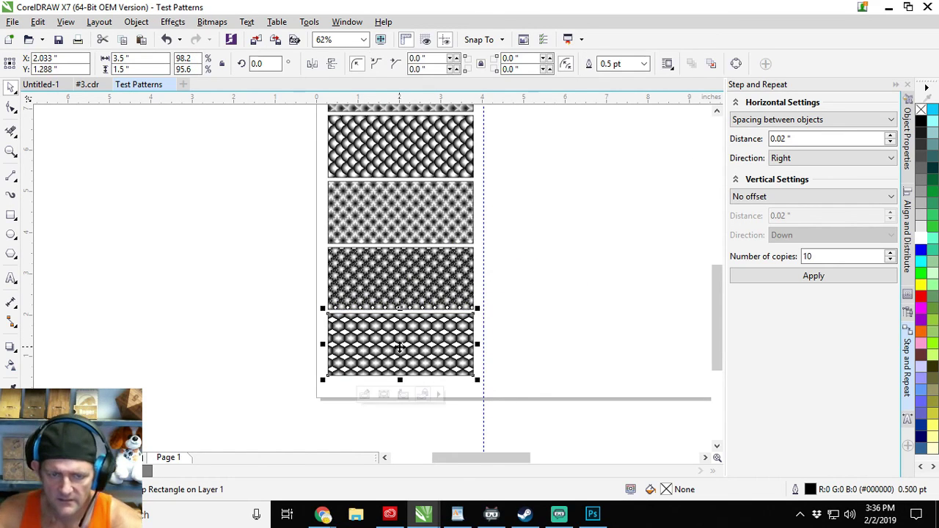